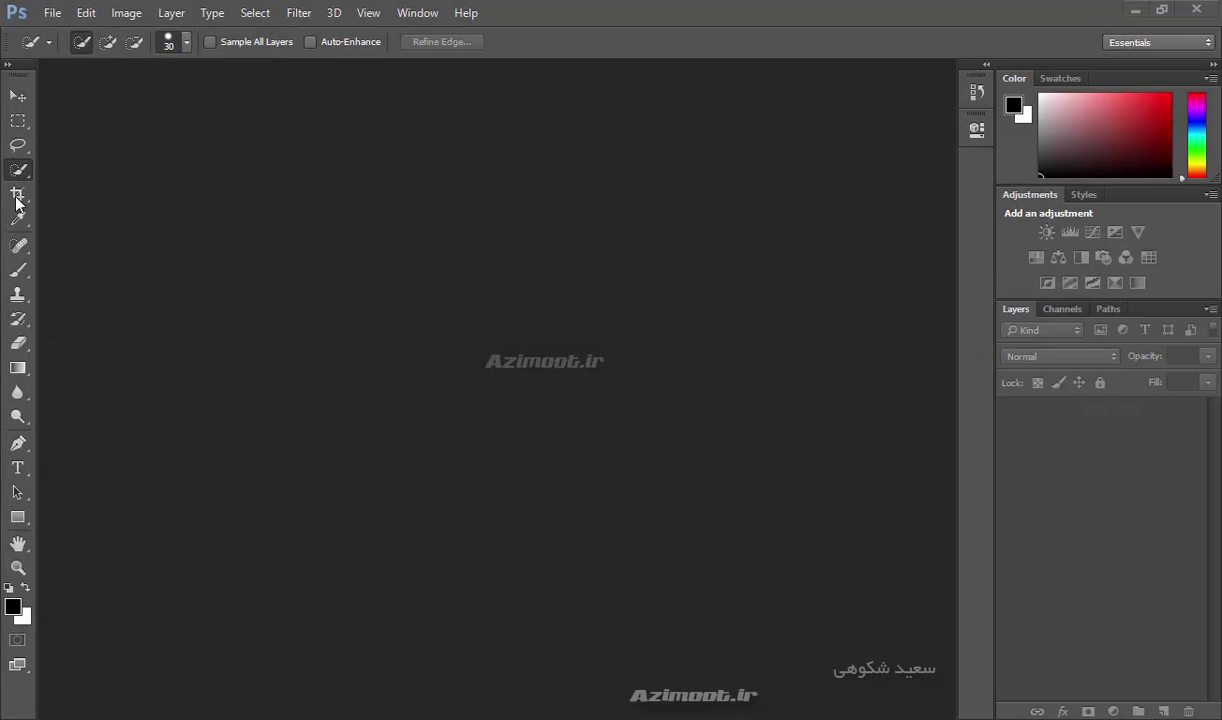
Look over the Crop, Perspective Crop, Slice and Slice Select flyout, then keep the Crop Tool.
click(20, 198)
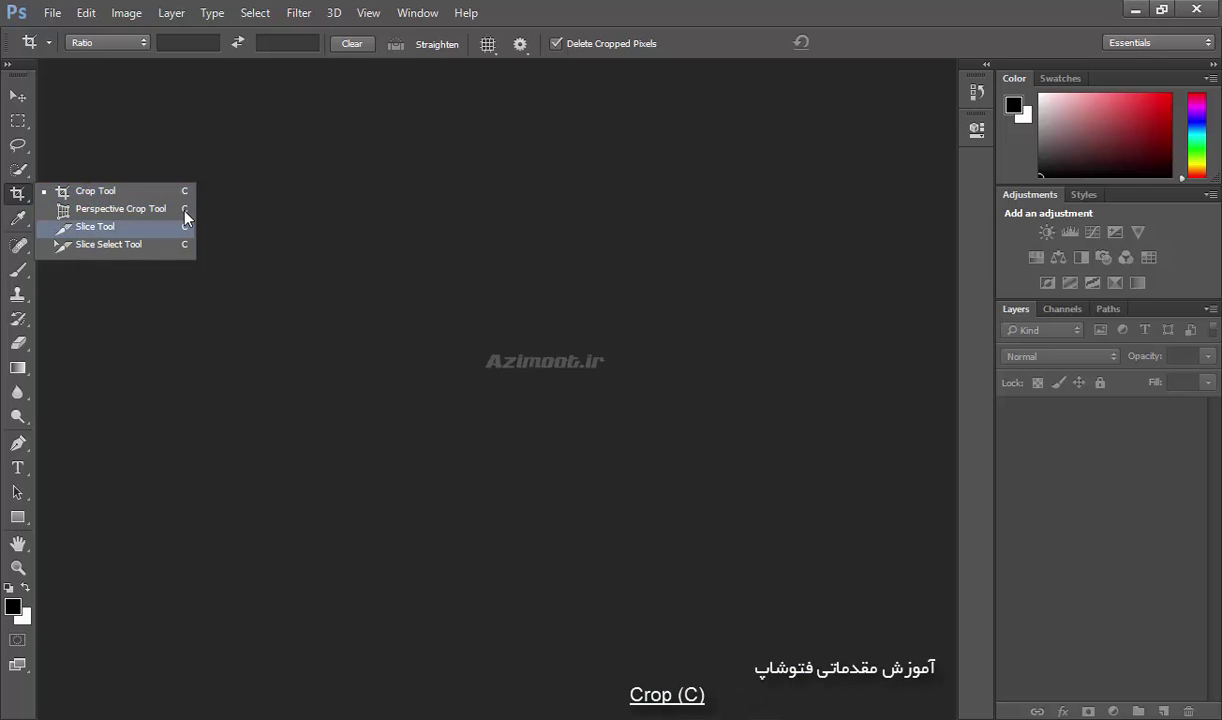
click(98, 197)
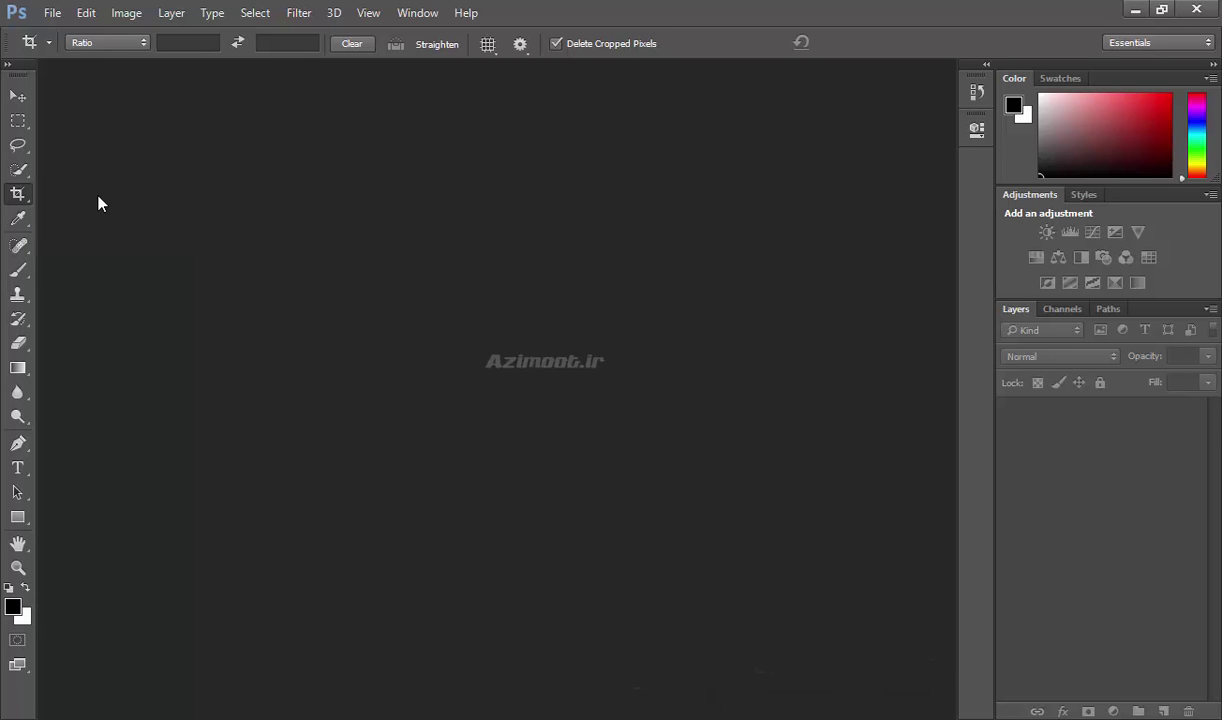
Browse to the ax > g60 folder and preview image 18 (2) in Photo Viewer.
double_click(437, 316)
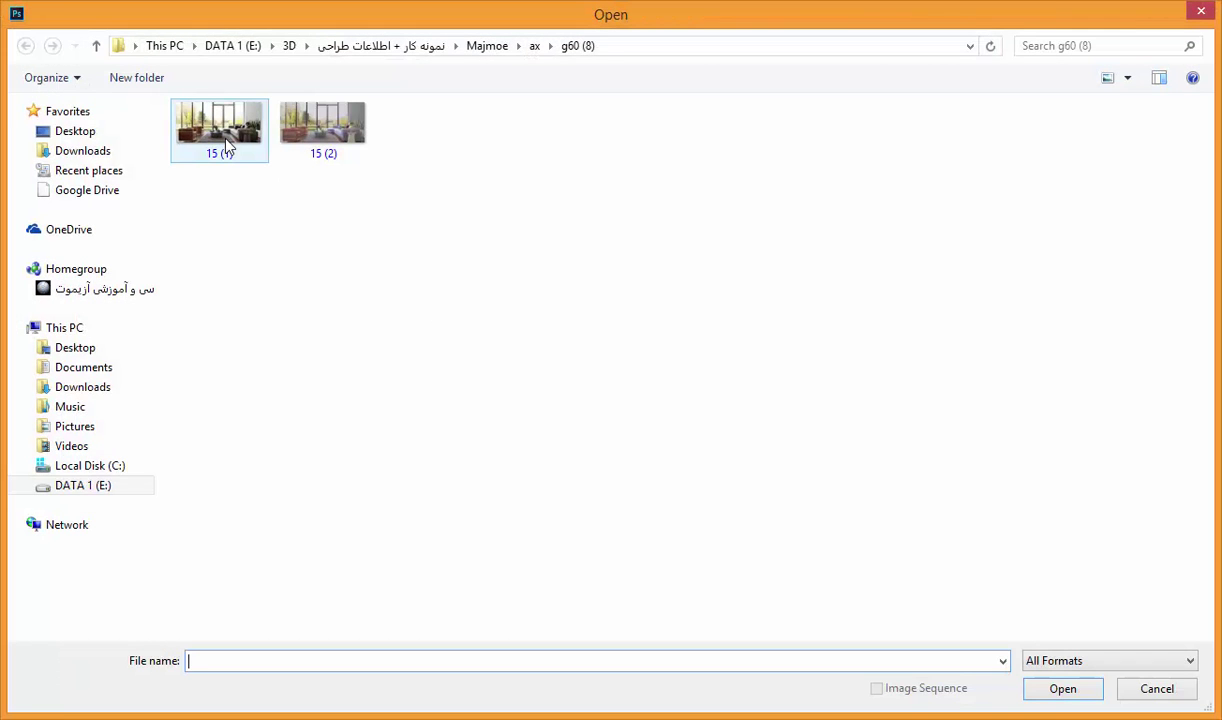
click(535, 46)
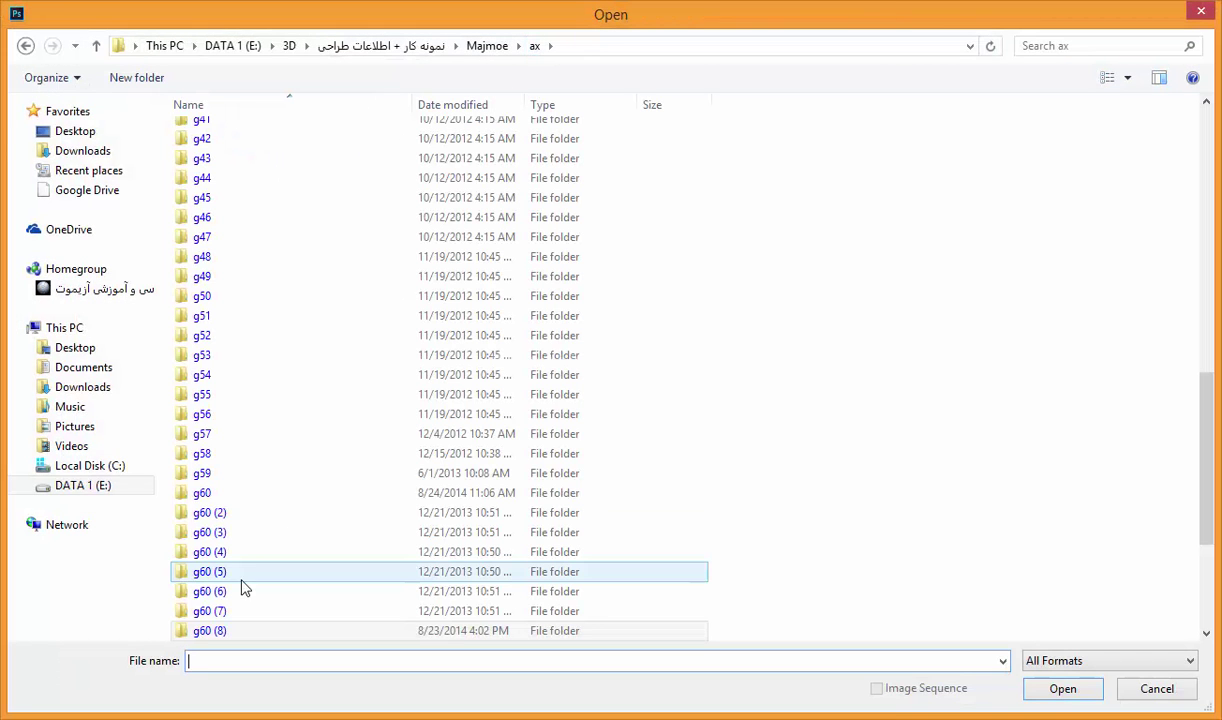
double_click(240, 500)
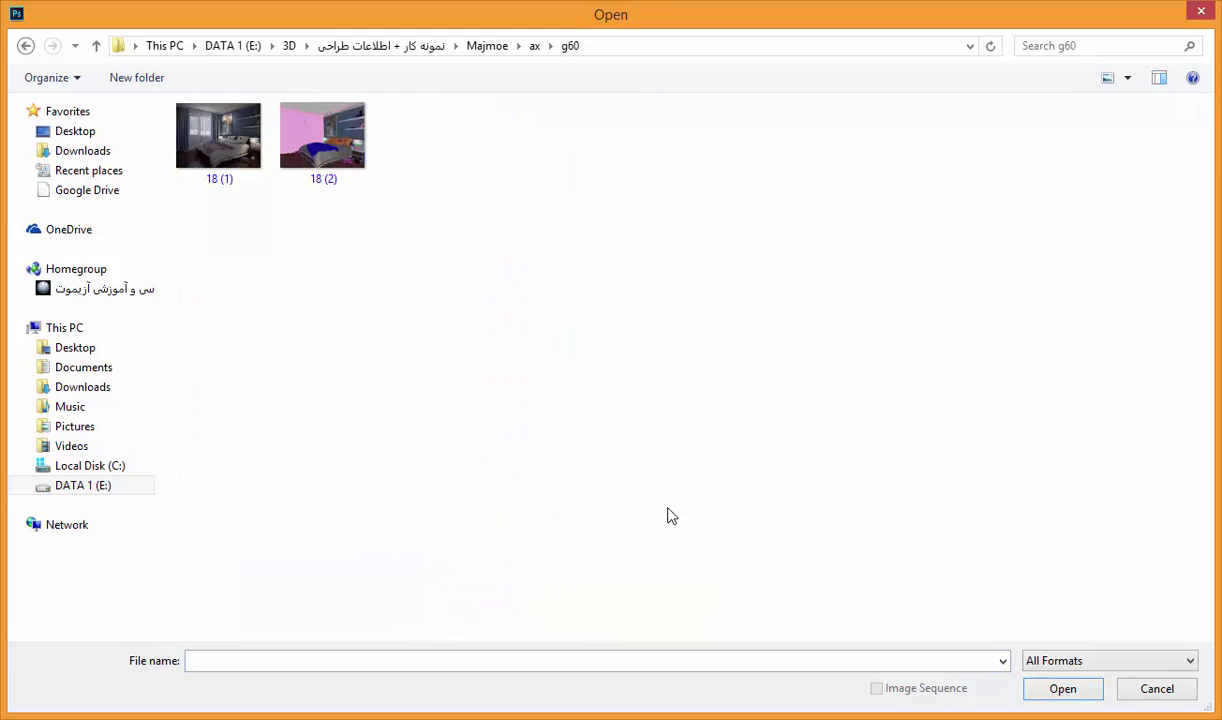
click(318, 140)
right_click(320, 142)
click(405, 181)
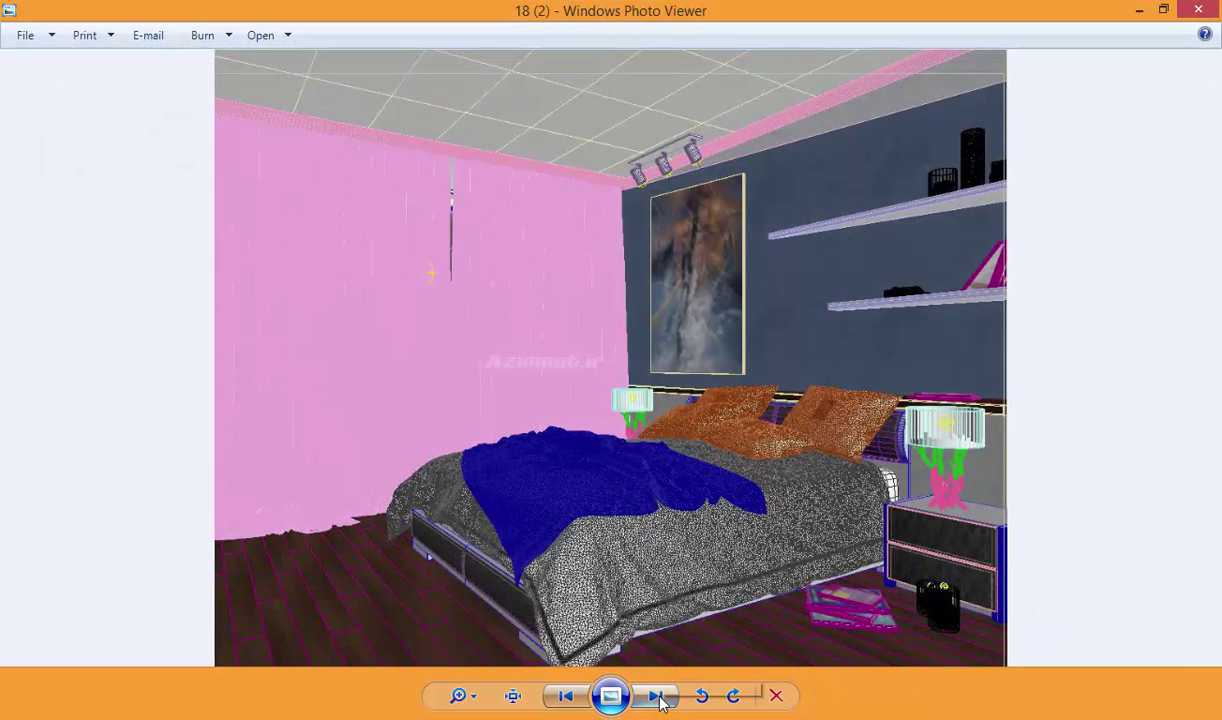
Move to bedroom picture 18 (1) and open it with Adobe Photoshop CC 2014.
click(657, 697)
right_click(527, 296)
mouse_move(633, 307)
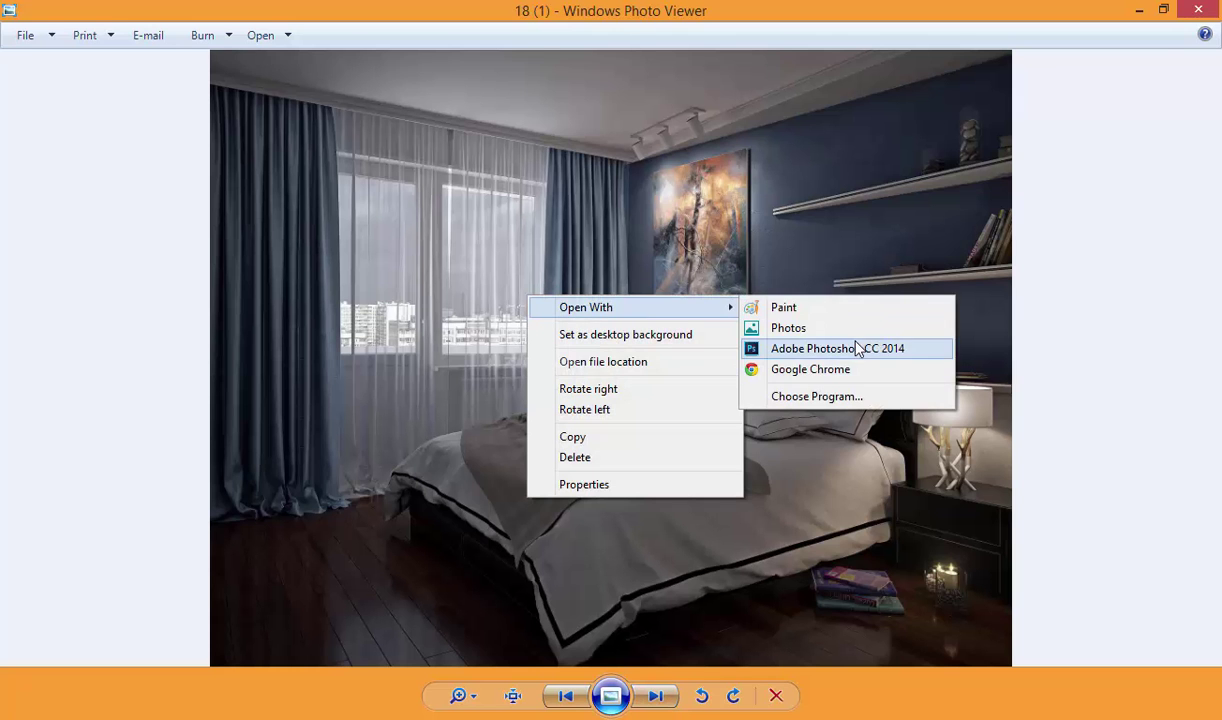
click(845, 348)
Cancel the leftover Open dialog, zoom into 18 (1).jpg, try the Move tool, then reselect Crop.
click(1172, 690)
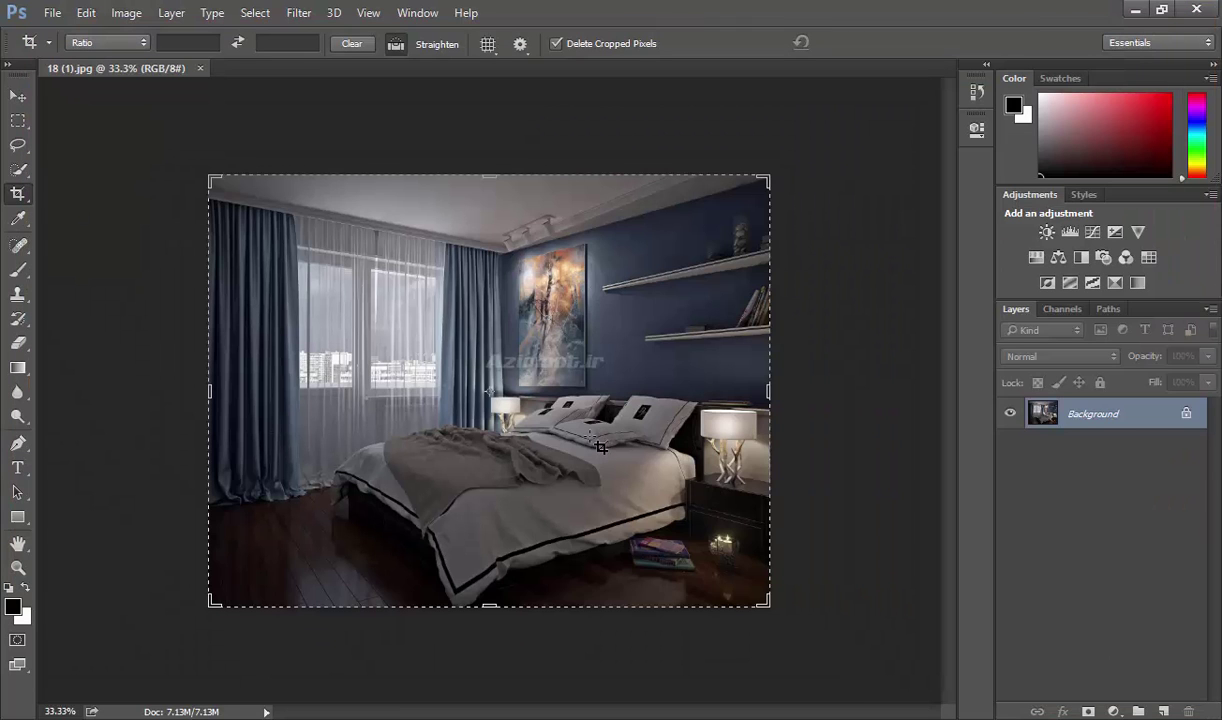
scroll(600, 447, up, 2)
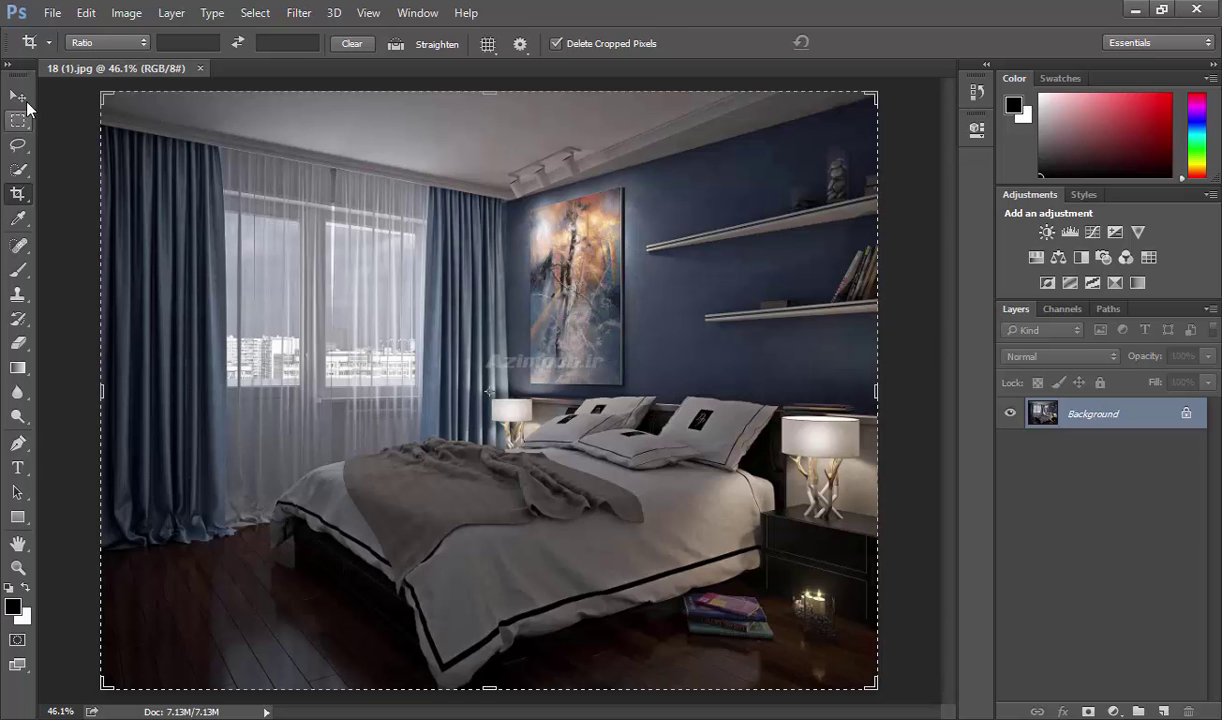
click(22, 101)
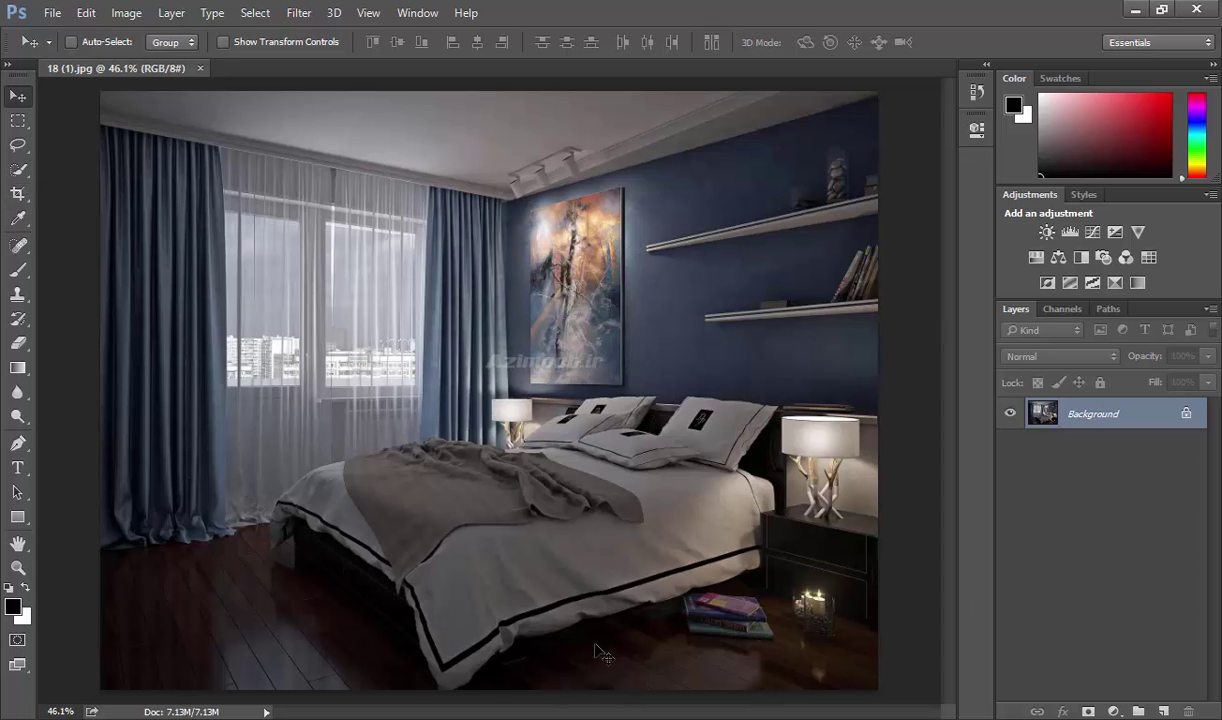
click(18, 194)
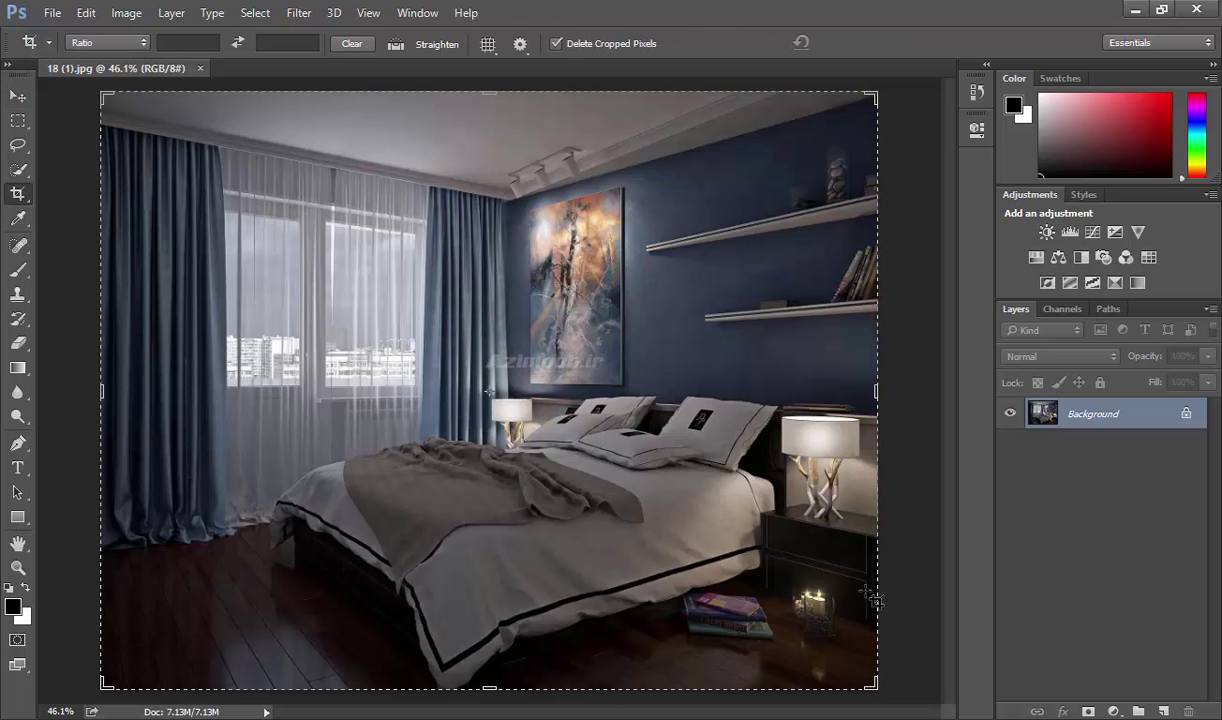
mouse_move(867, 97)
mouse_down()
mouse_move(654, 163)
mouse_move(727, 107)
mouse_move(741, 110)
mouse_up()
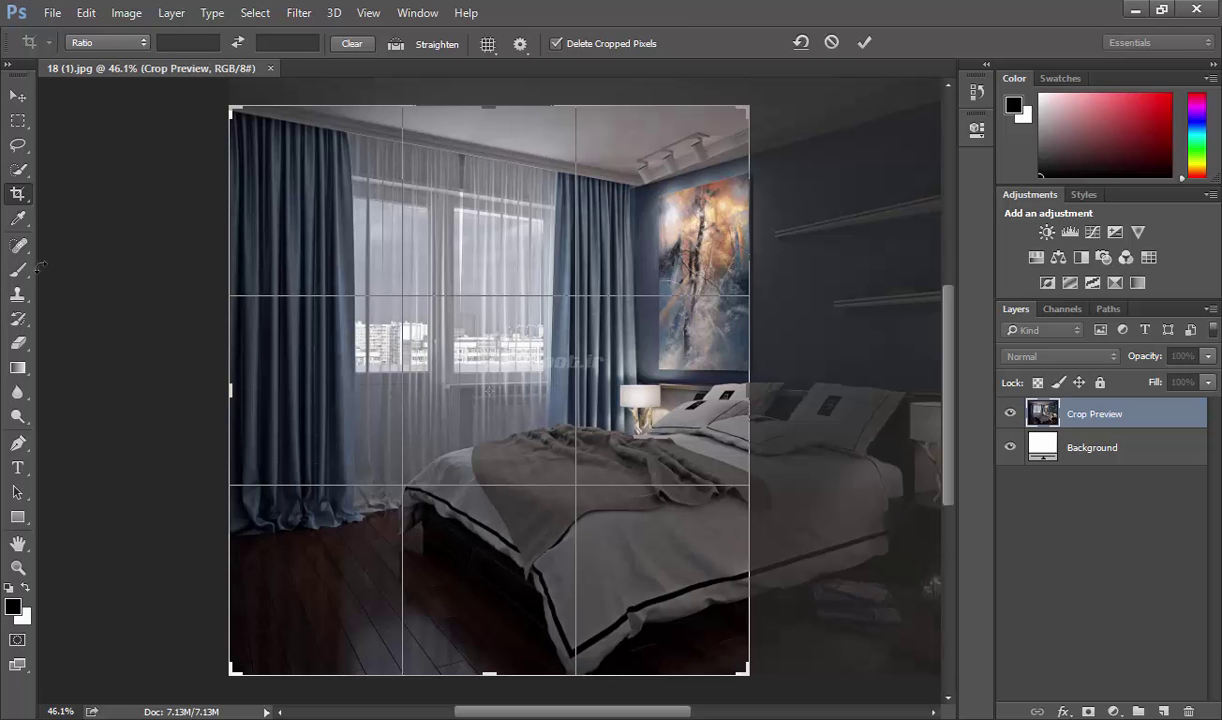
click(864, 44)
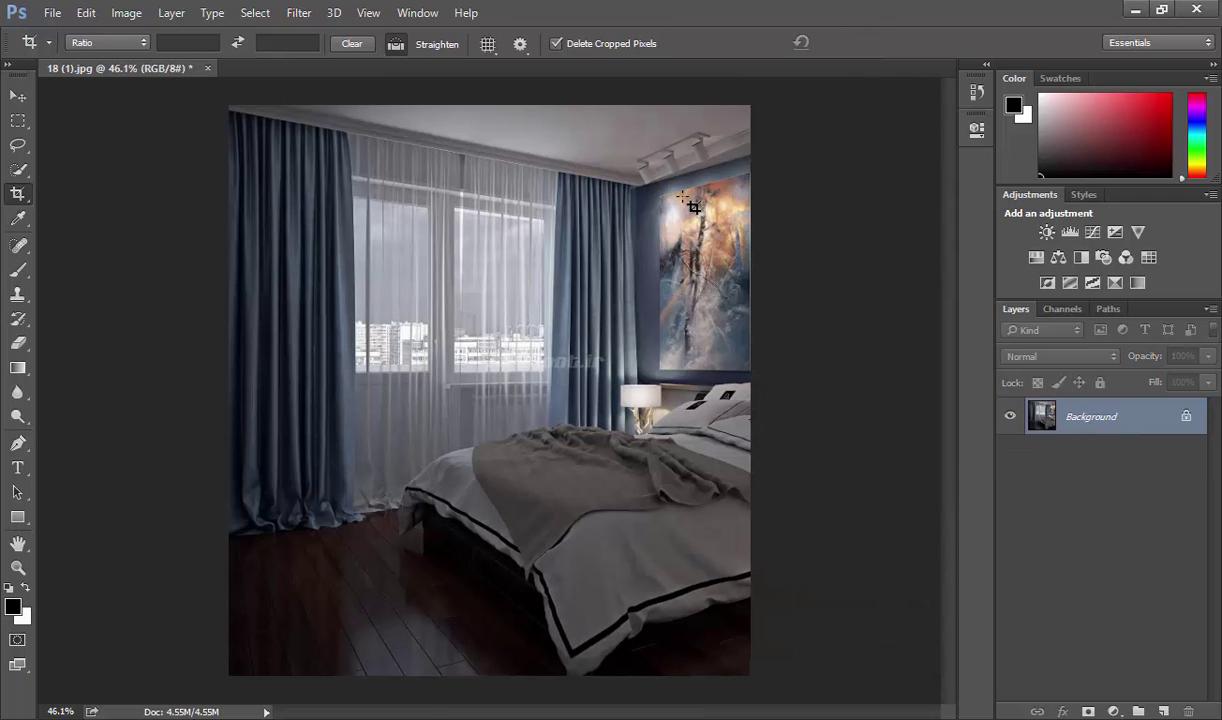
key(ctrl+z)
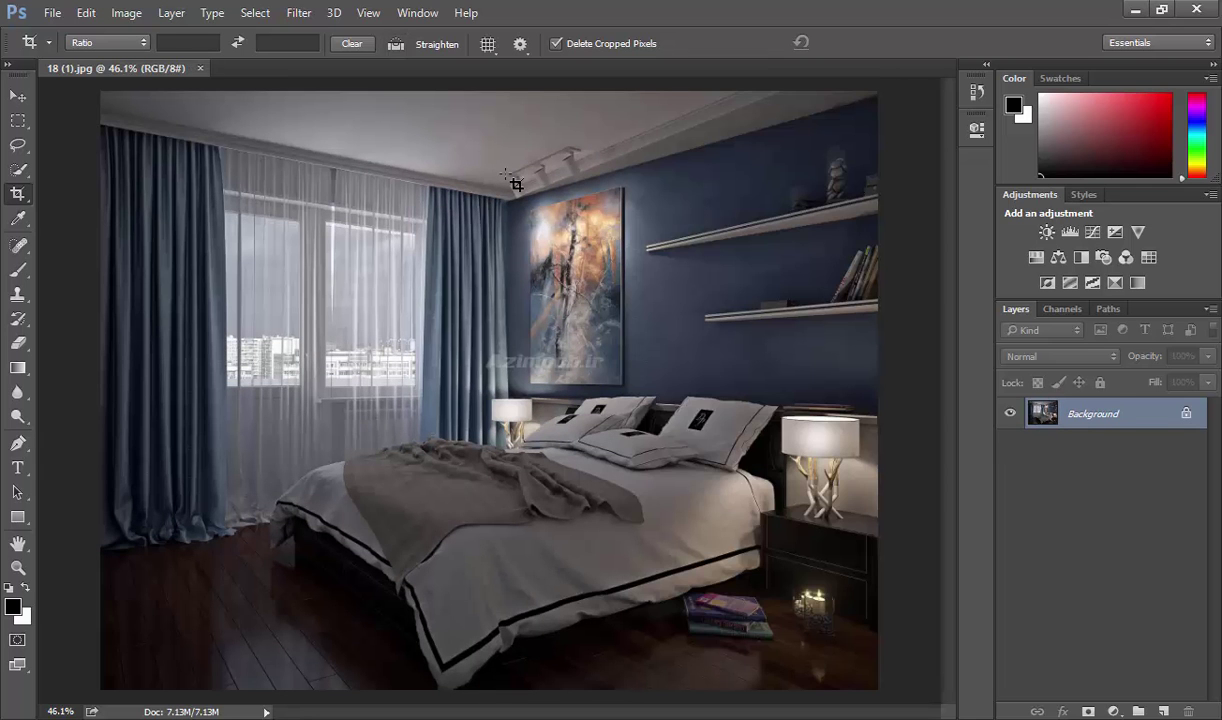
drag(626, 151, 893, 437)
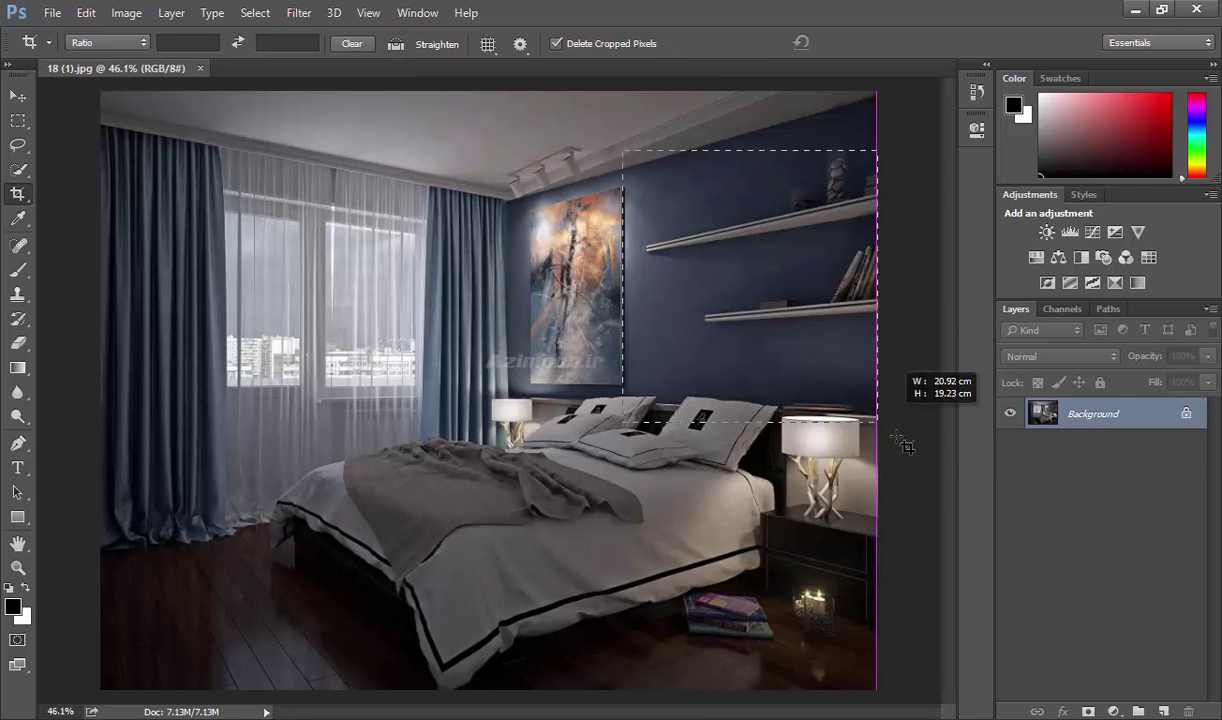
click(801, 43)
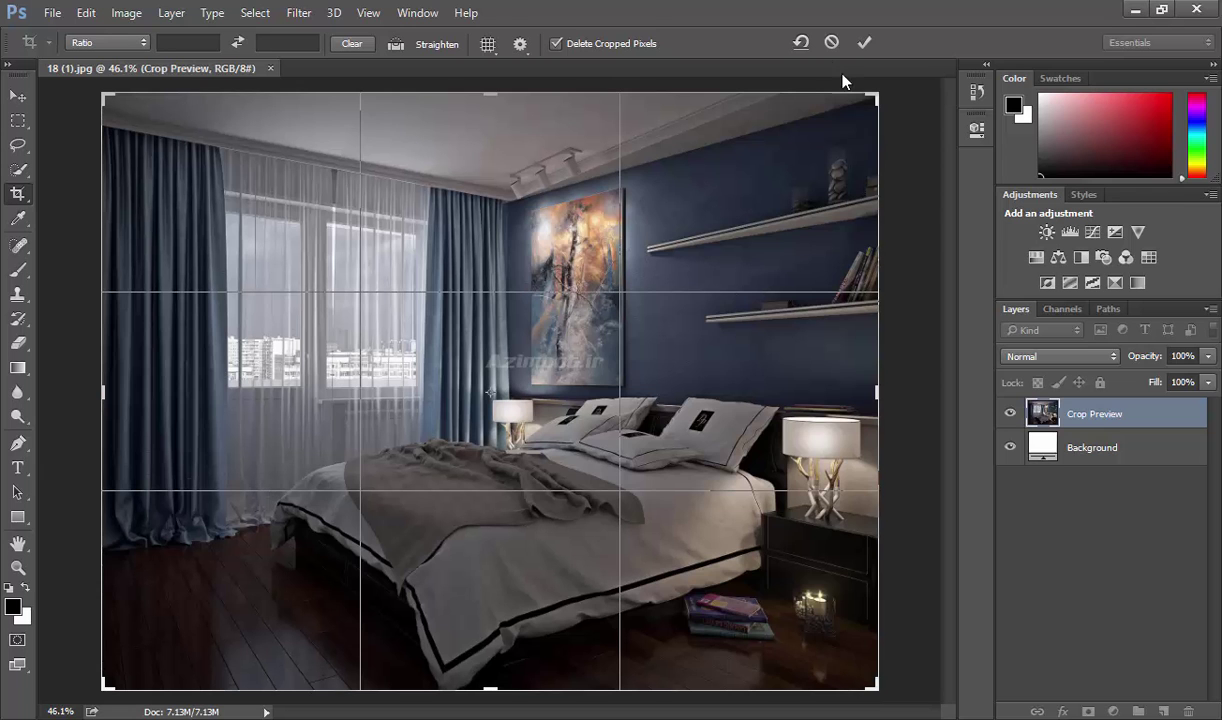
click(831, 43)
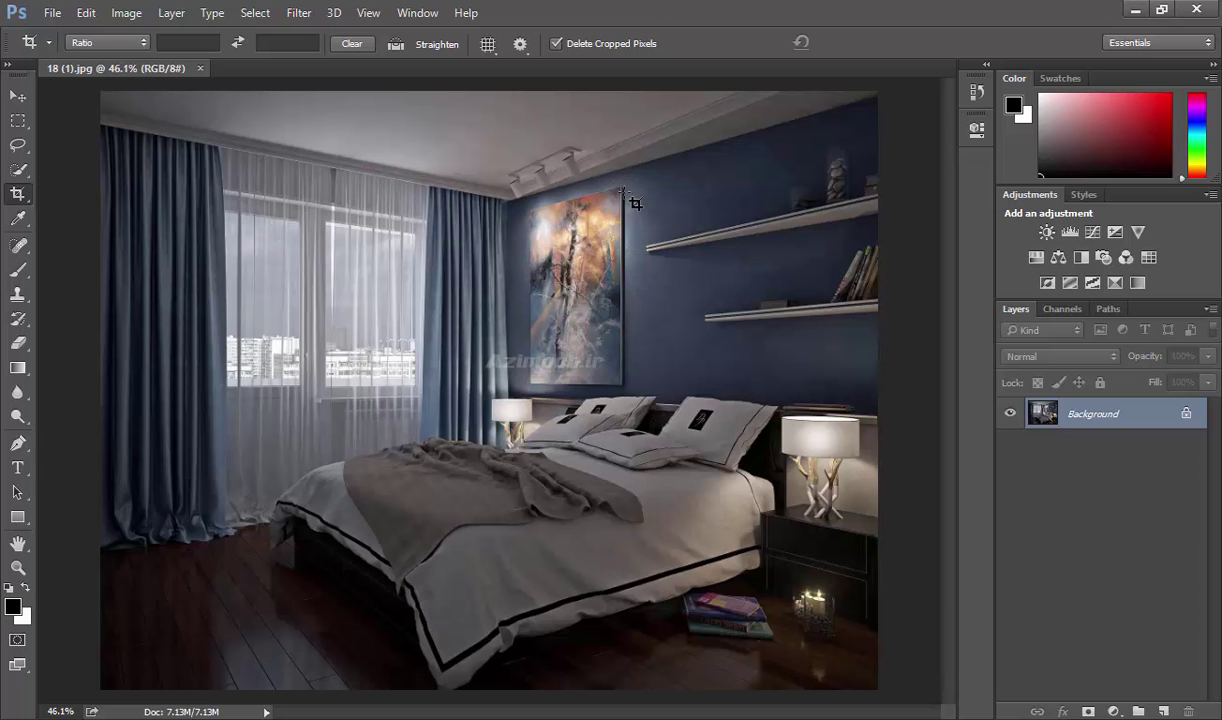
drag(627, 169, 913, 583)
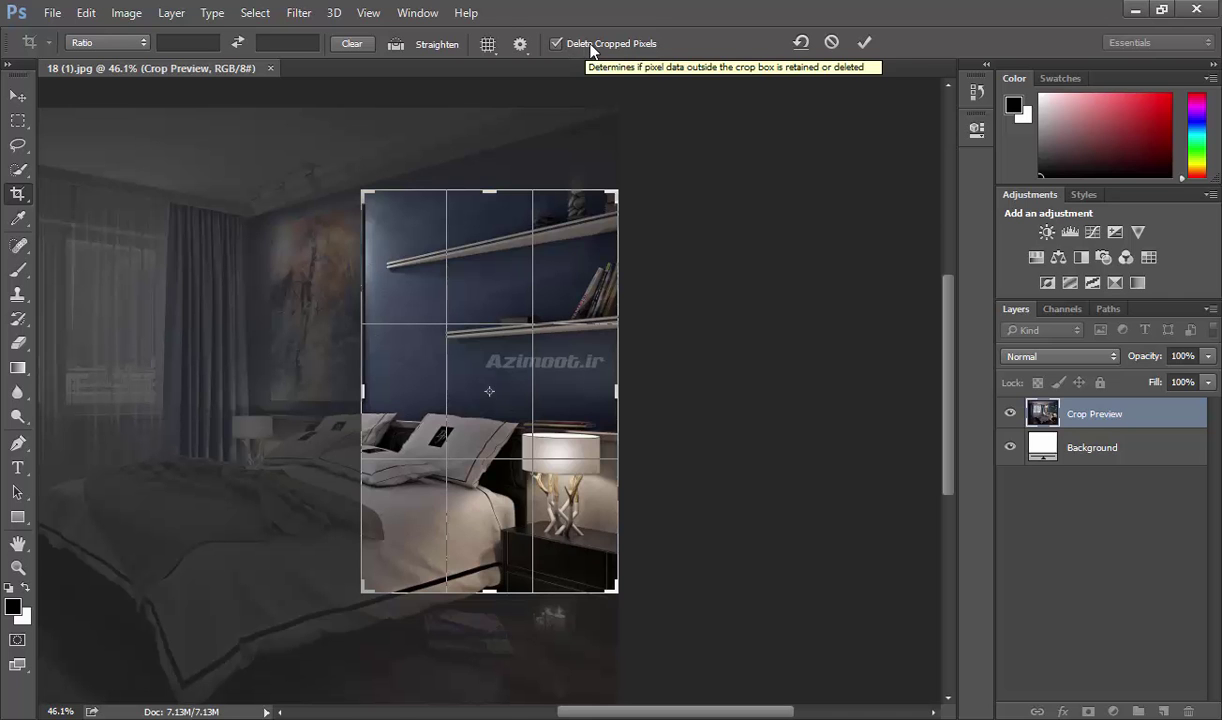
click(858, 44)
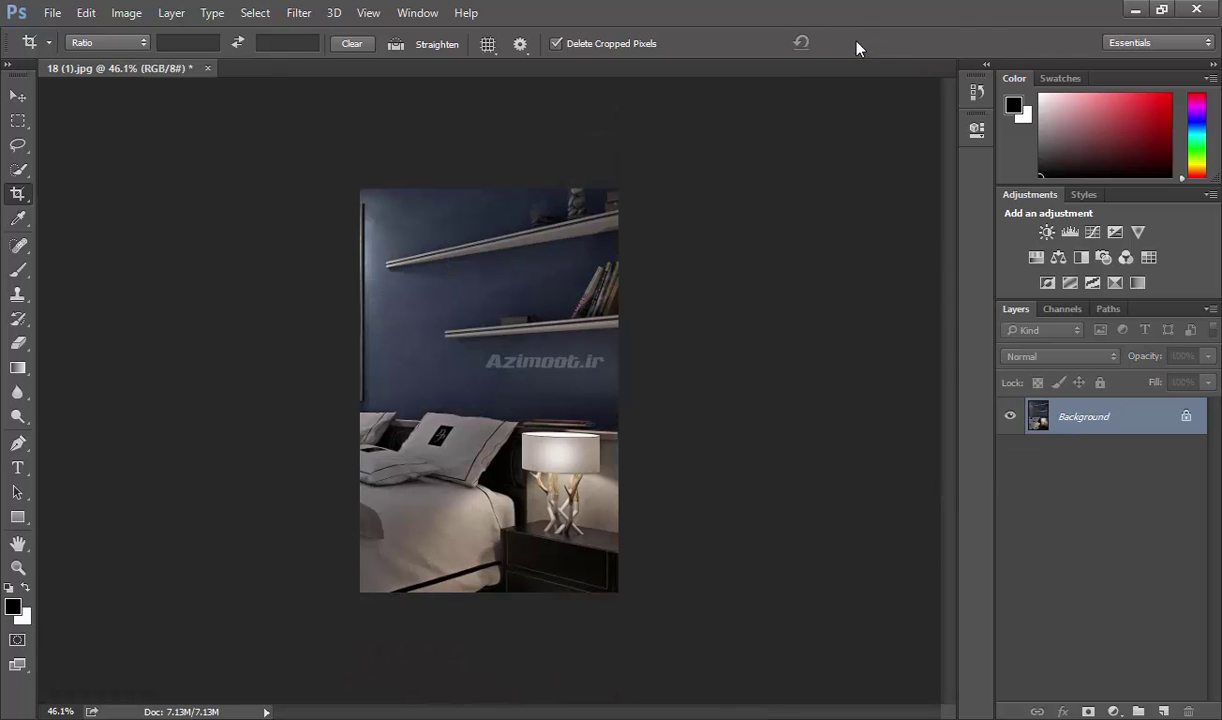
drag(318, 163, 716, 588)
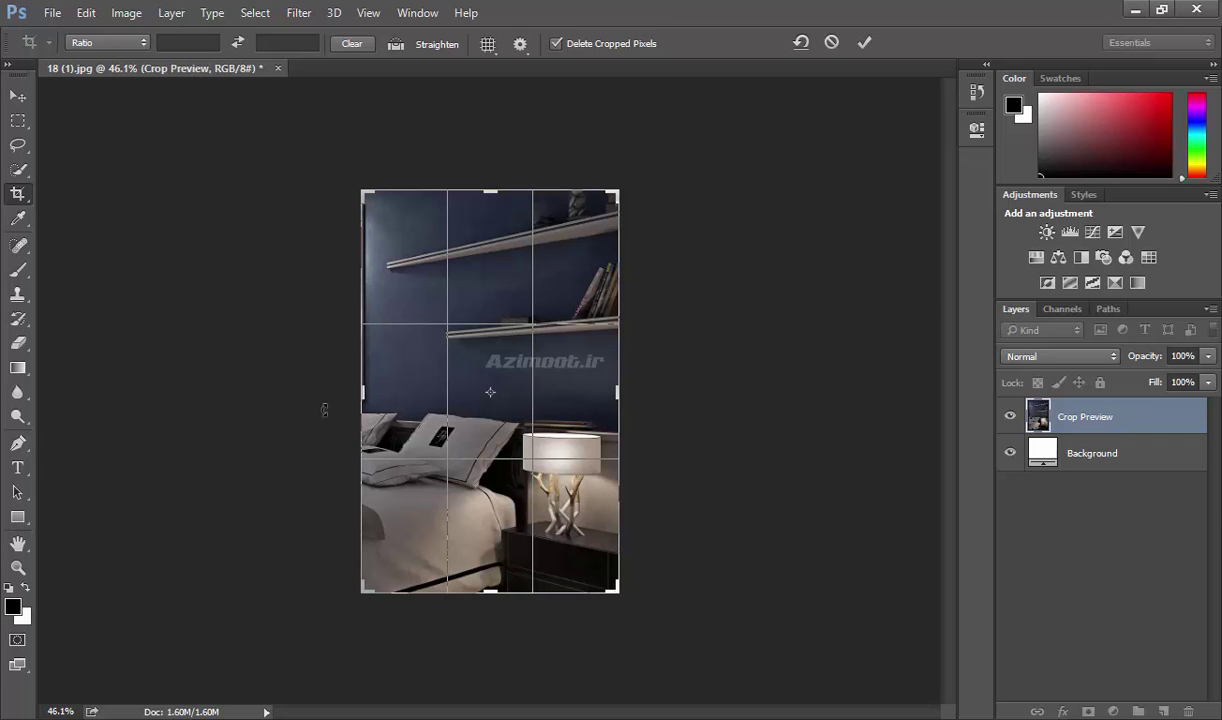
drag(361, 392, 332, 392)
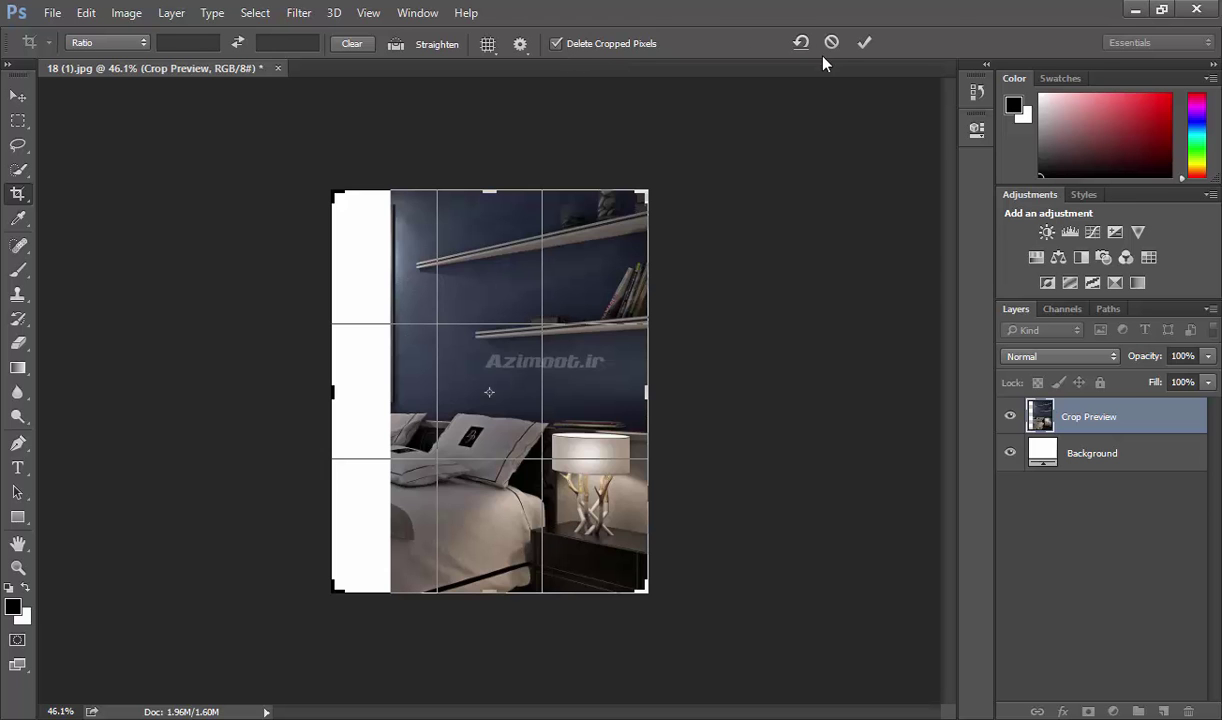
key(Return)
key(ctrl+z)
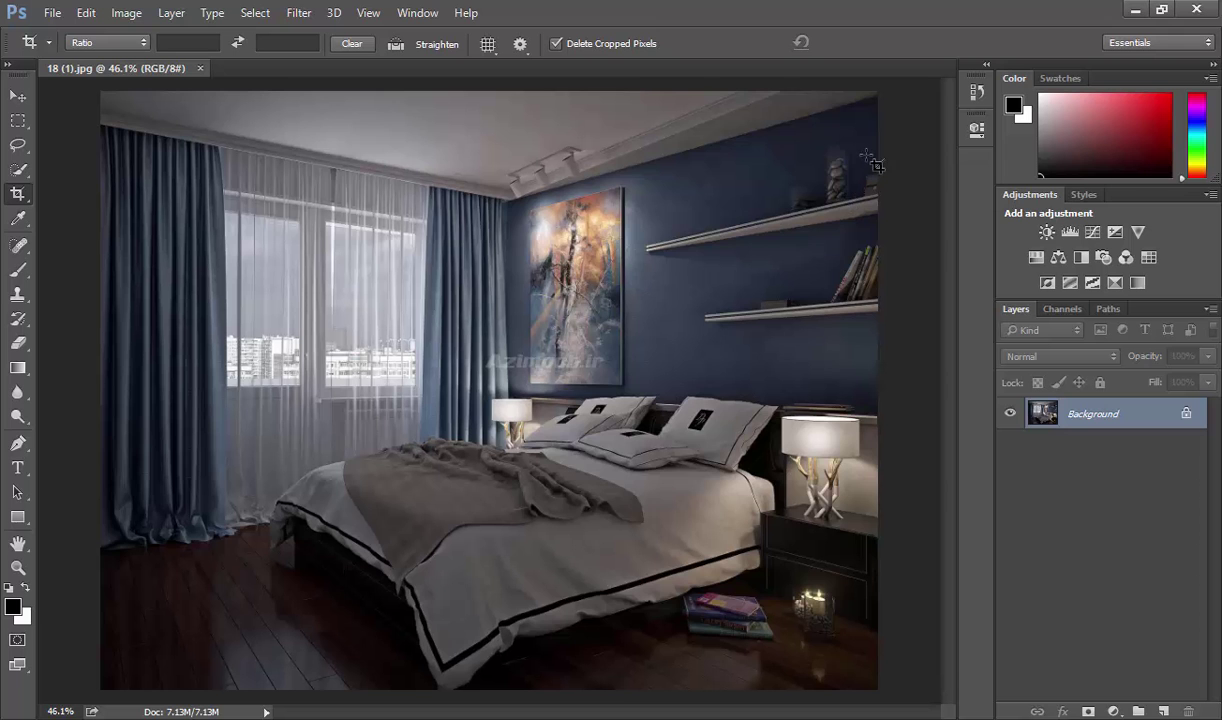
Crop over the shelves and bed with Delete Cropped Pixels turned off.
drag(863, 162, 613, 531)
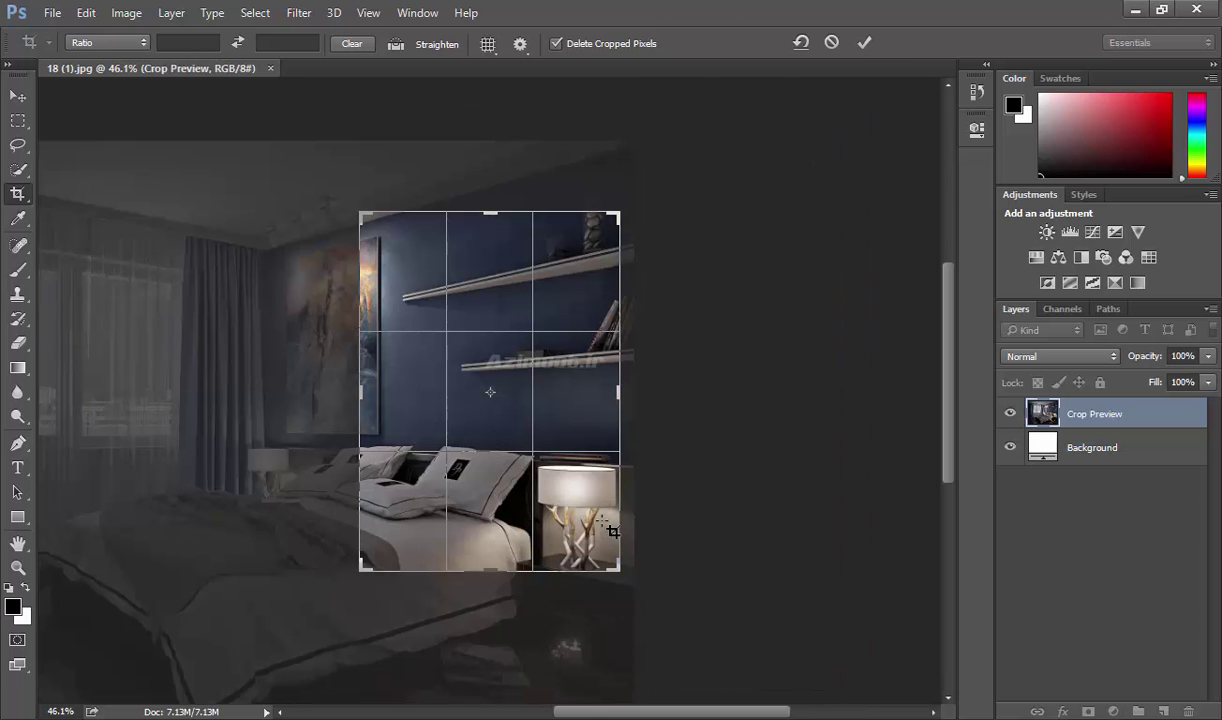
click(584, 44)
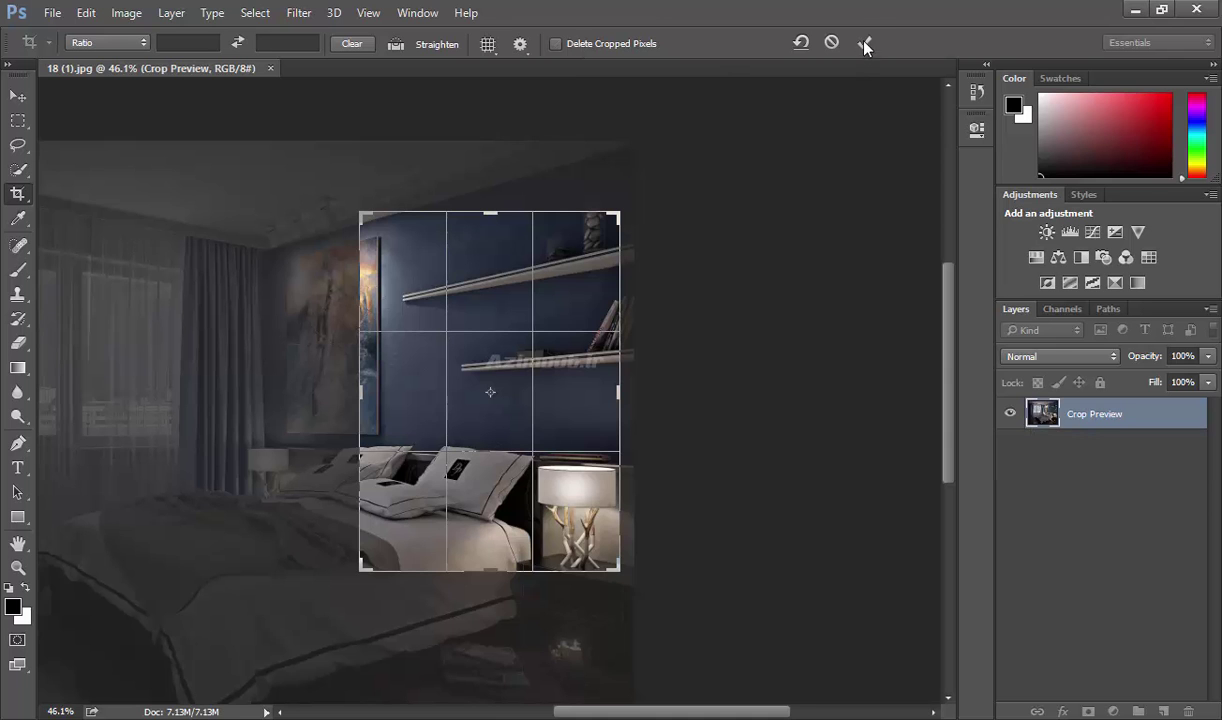
click(863, 44)
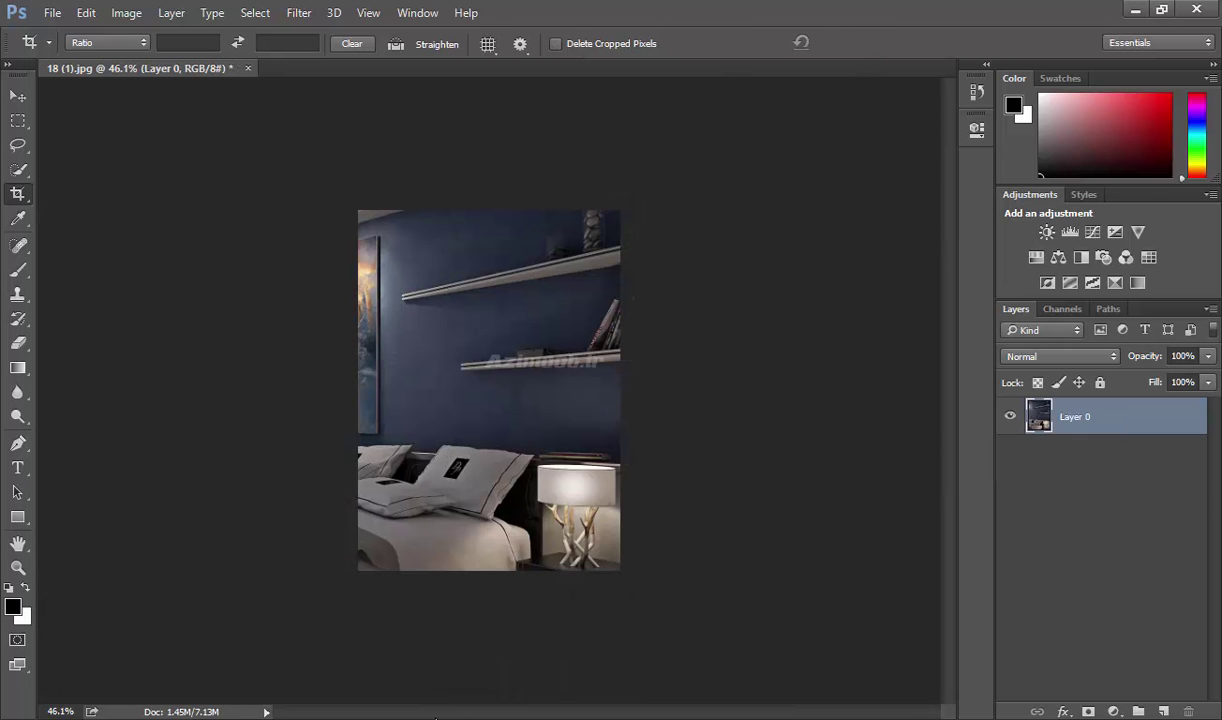
Draw a new crop, widen it left to include the painting, and commit.
drag(341, 196, 701, 581)
drag(363, 392, 334, 396)
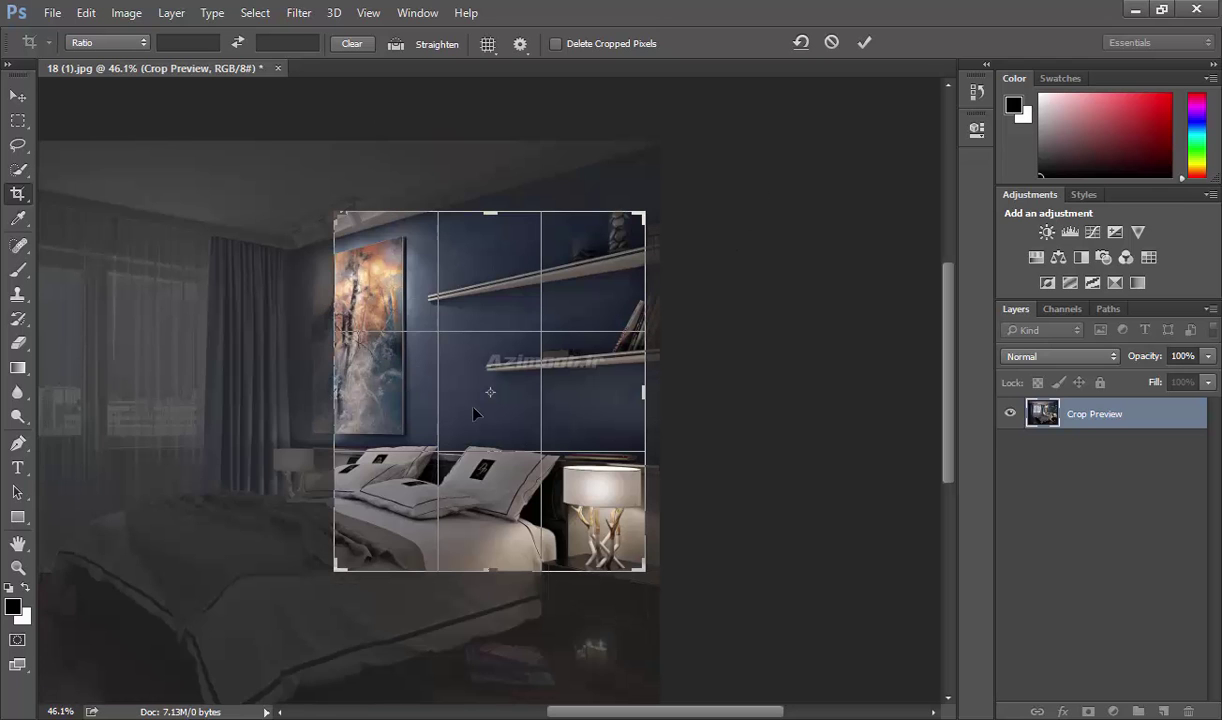
click(865, 43)
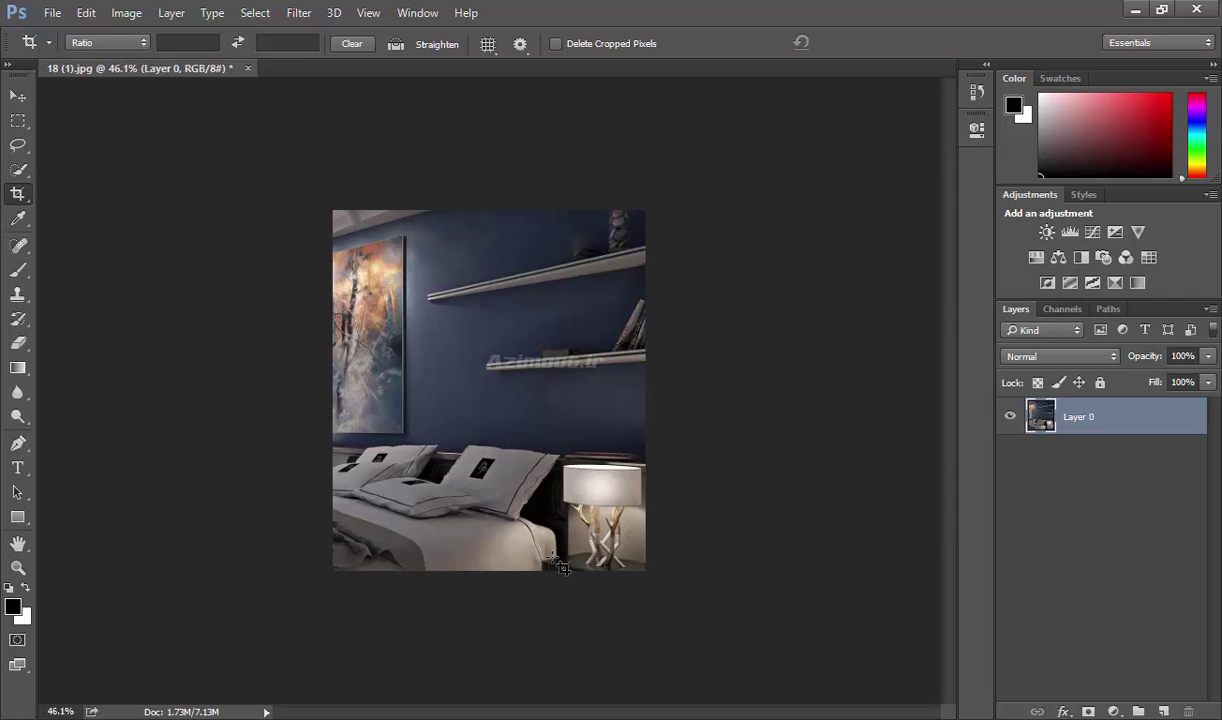
Re-enable Delete Cropped Pixels and drag a crop, shifting the photo to frame the painting and bed.
click(604, 46)
mouse_move(648, 178)
mouse_down()
mouse_move(632, 325)
mouse_move(300, 598)
mouse_up()
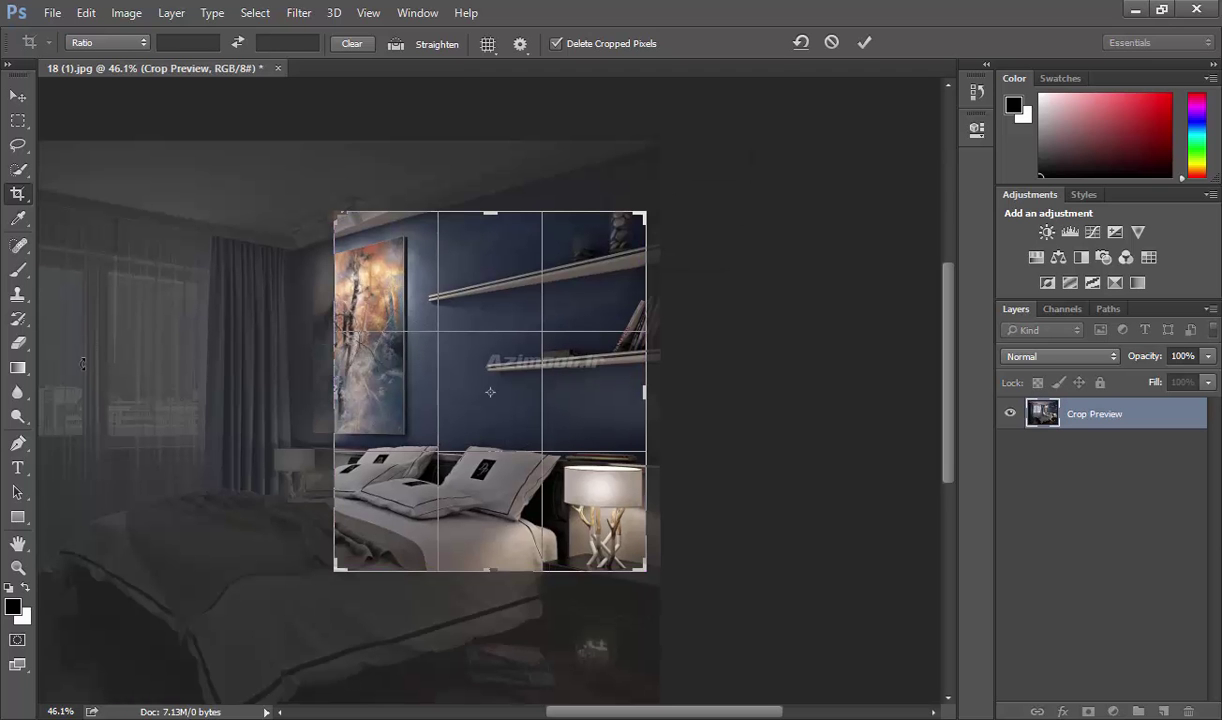
drag(442, 364, 562, 246)
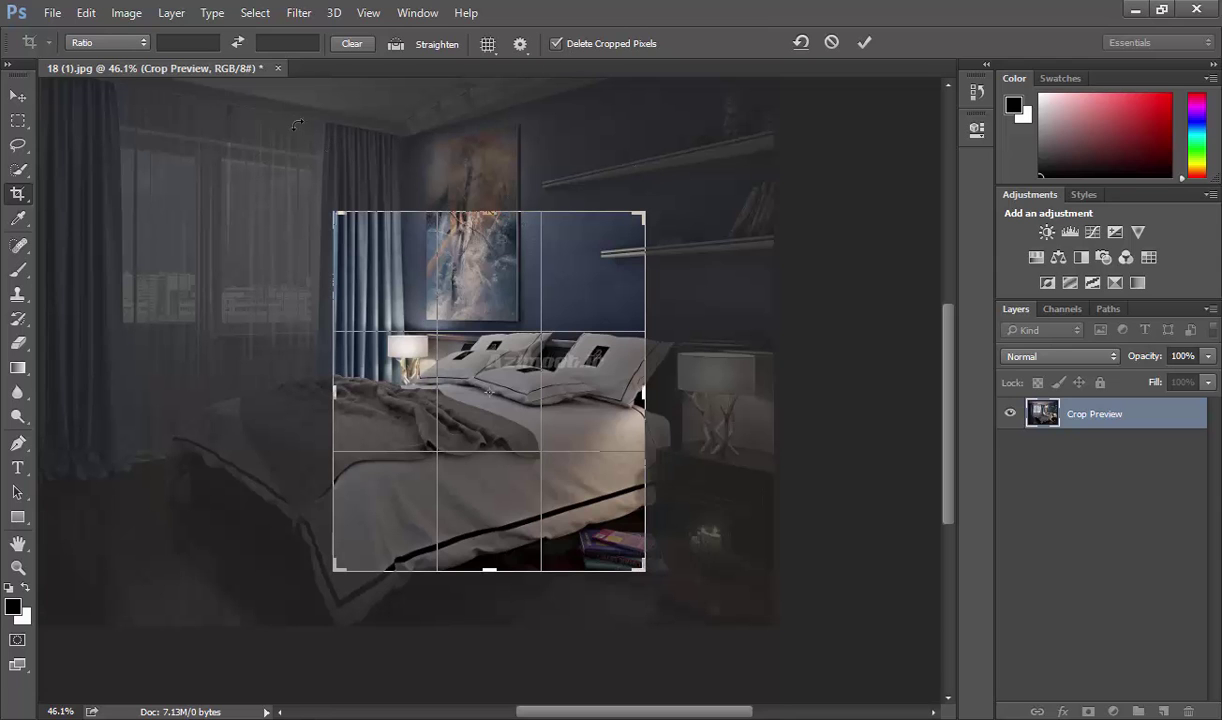
Enter a 20:5 crop ratio and swap it between tall and wide.
click(110, 44)
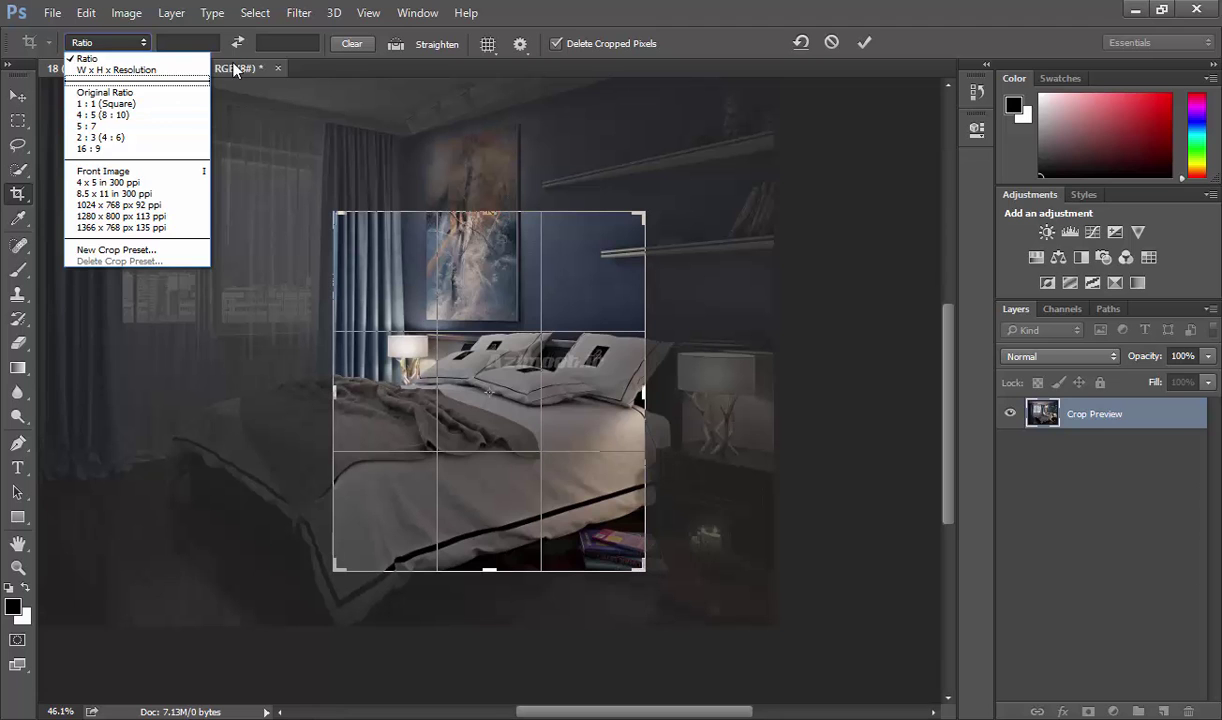
click(199, 42)
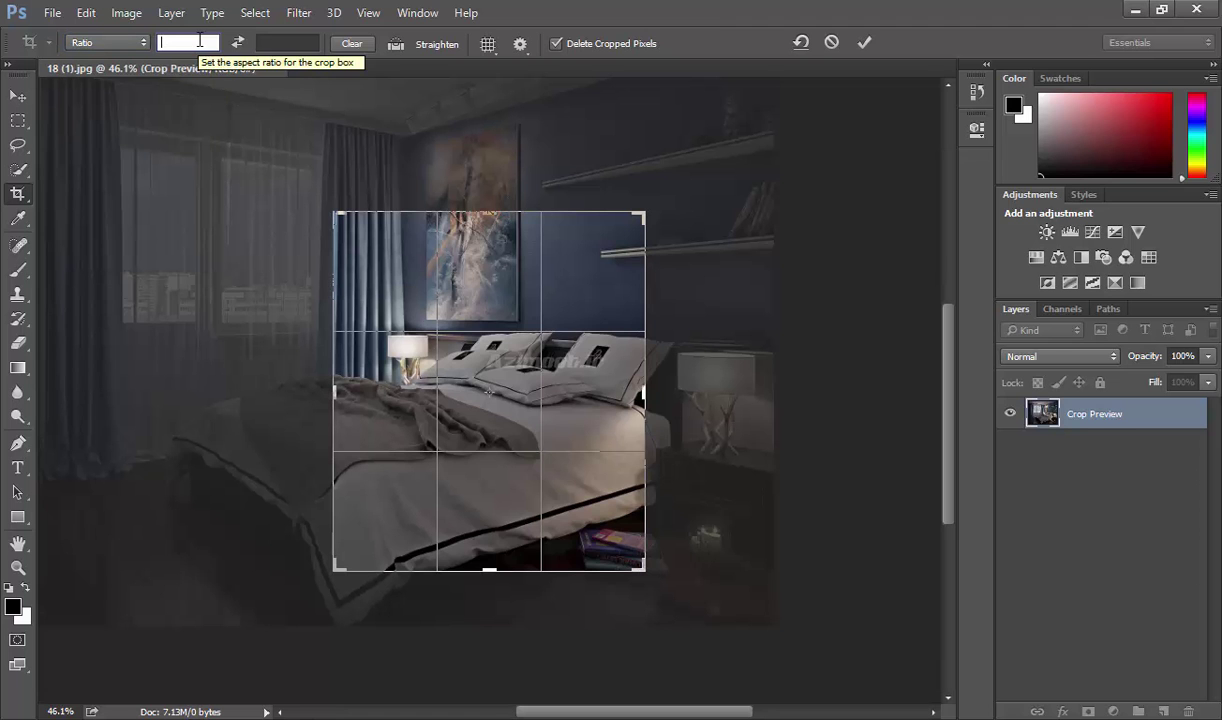
text(20)
click(267, 44)
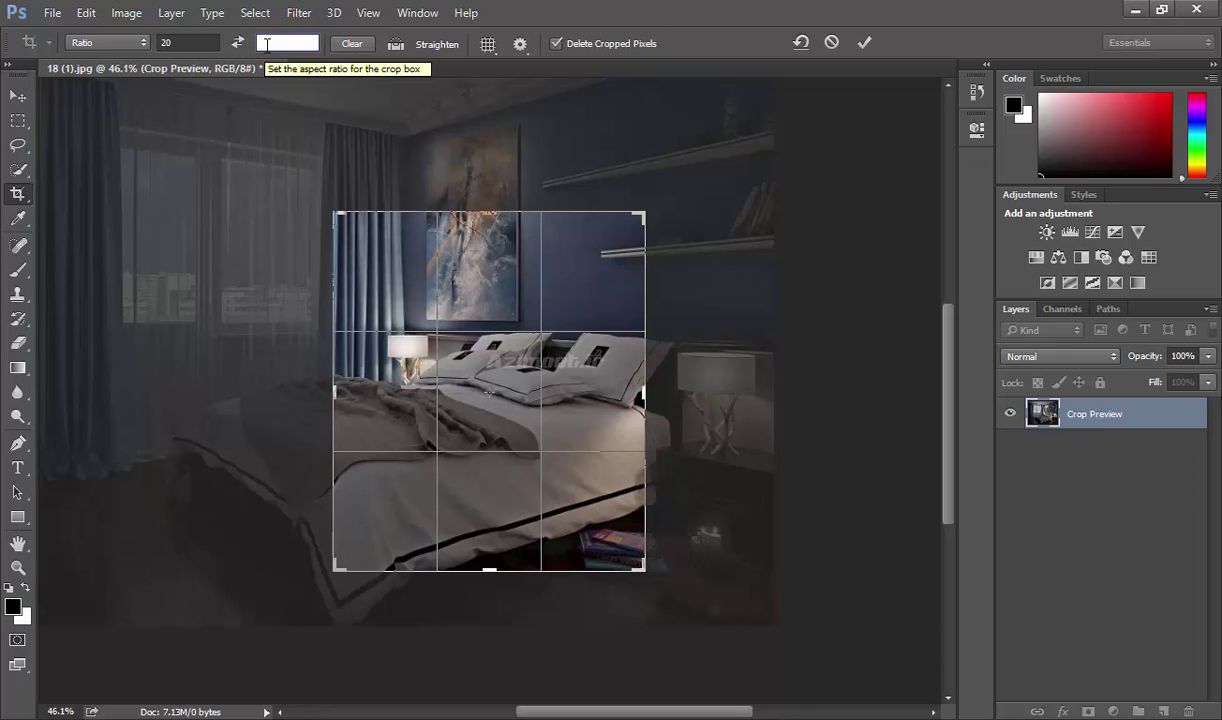
text(5)
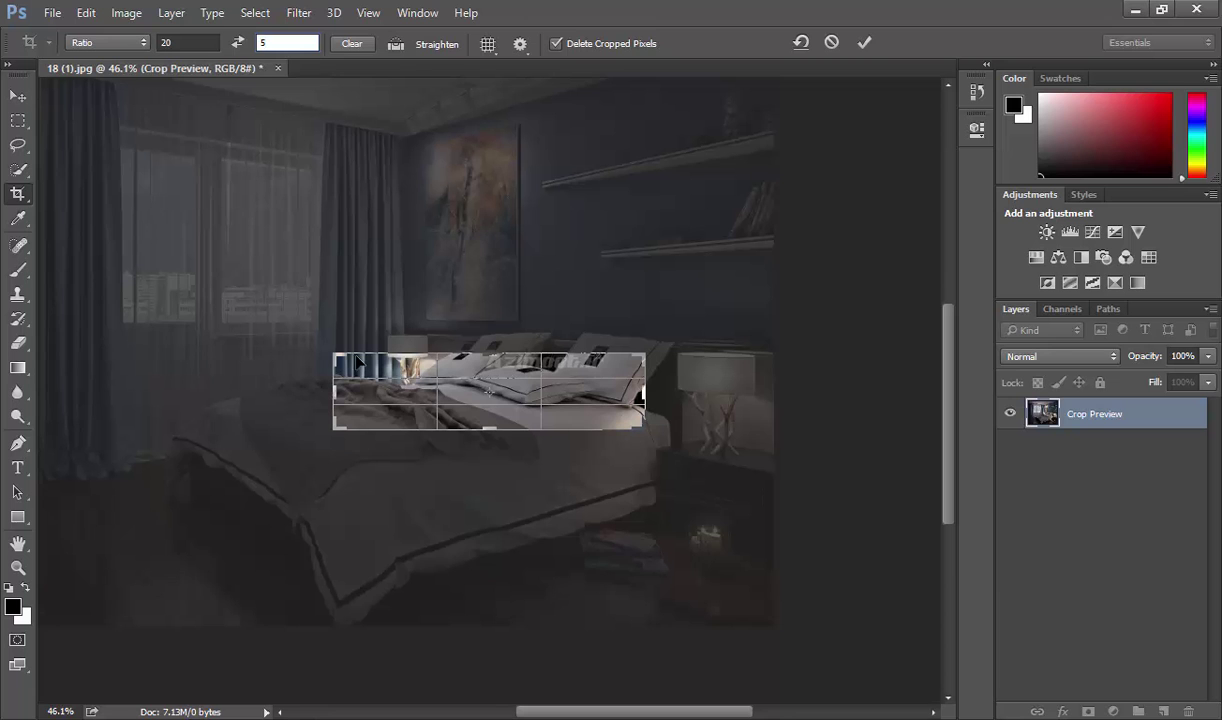
click(238, 43)
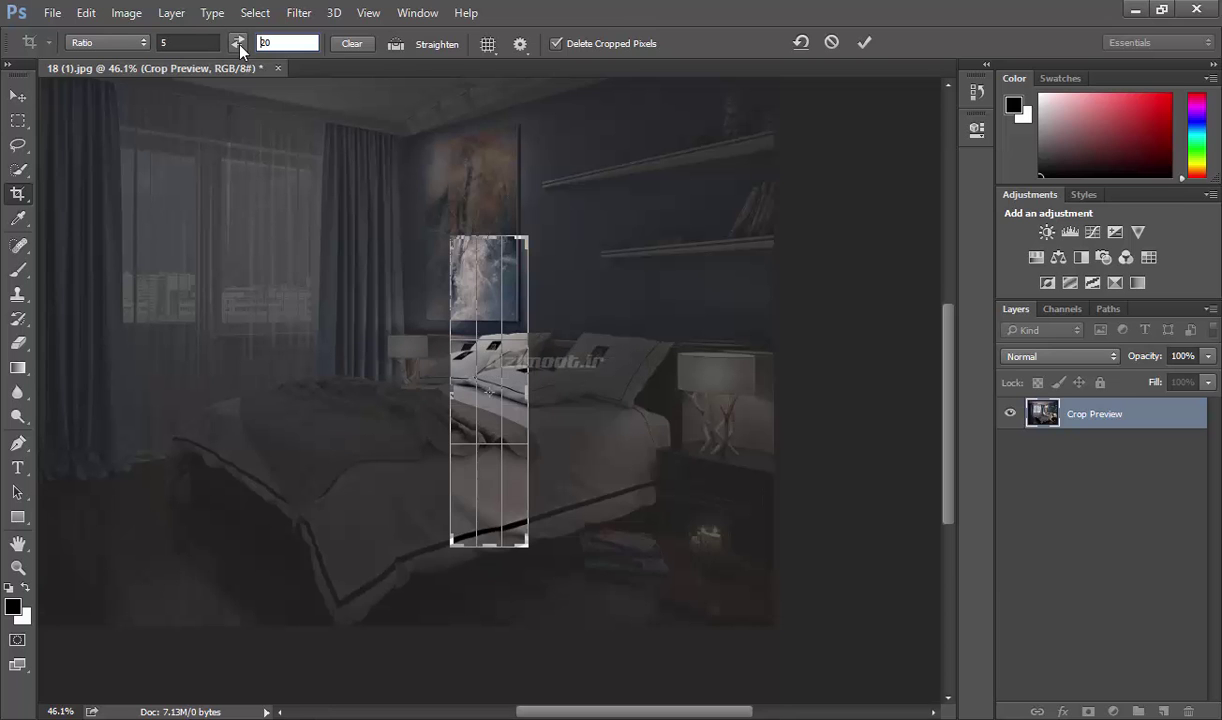
click(238, 43)
click(200, 43)
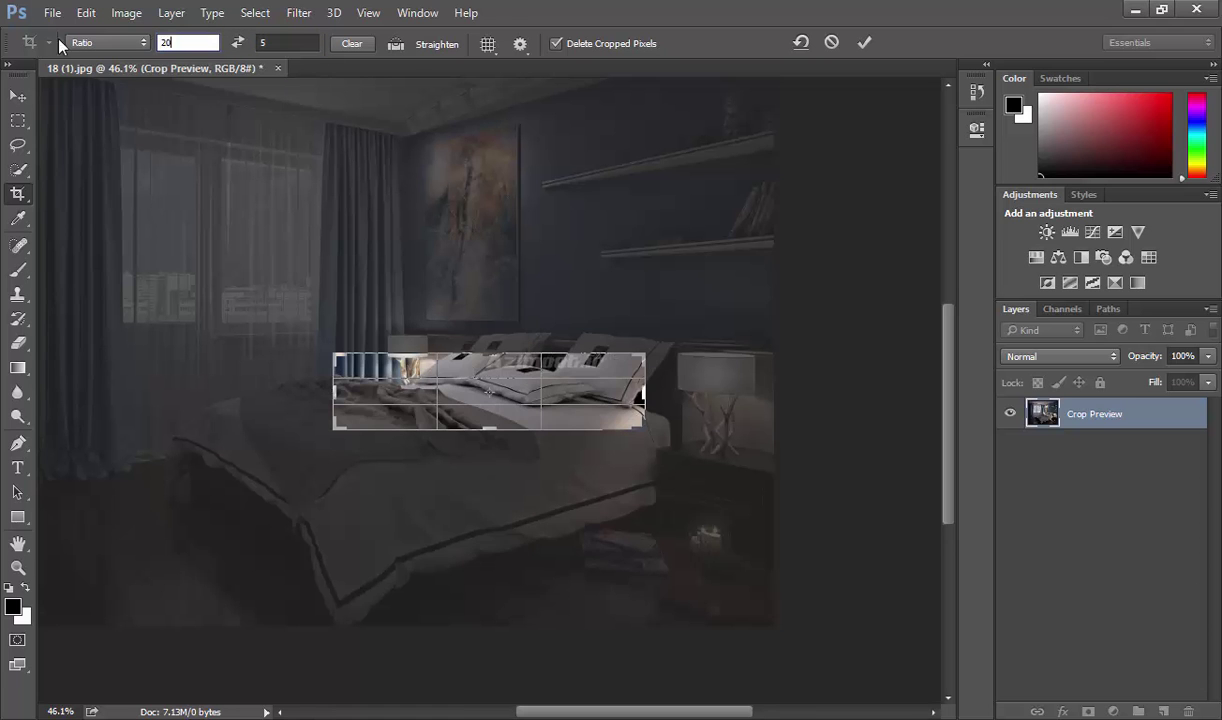
Try the 5:7 and 16:9 ratio presets, then return to a custom ratio.
click(111, 40)
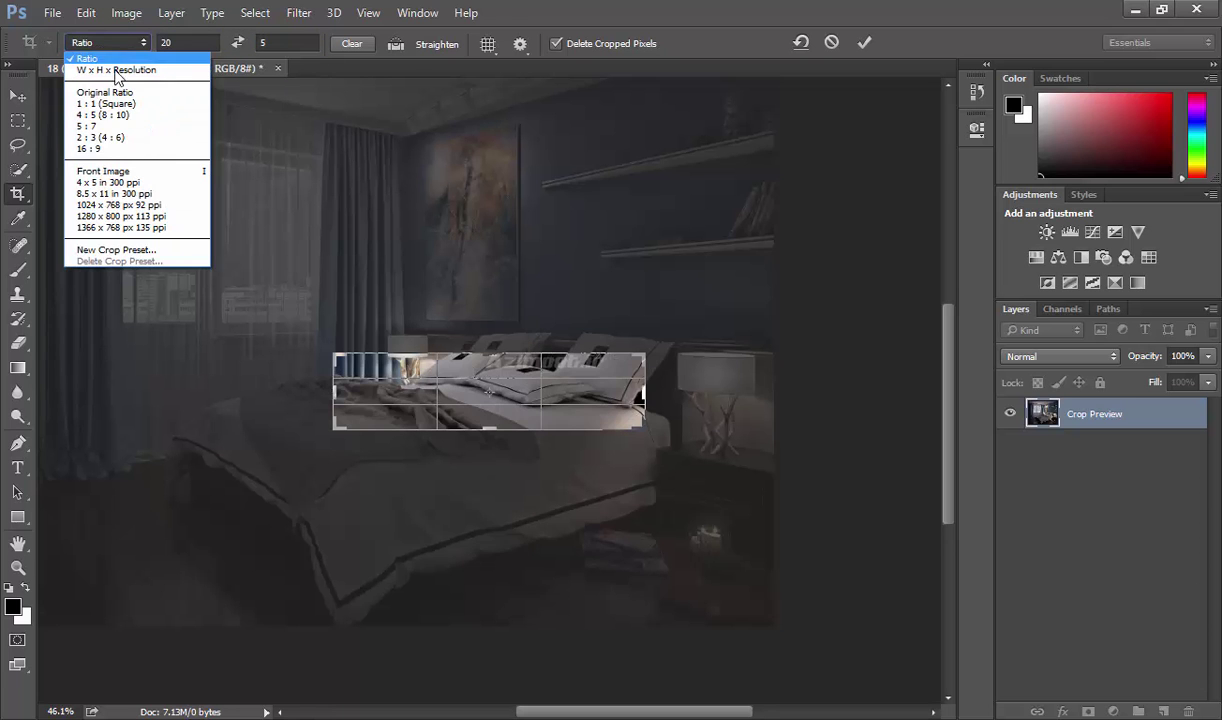
click(95, 126)
click(100, 44)
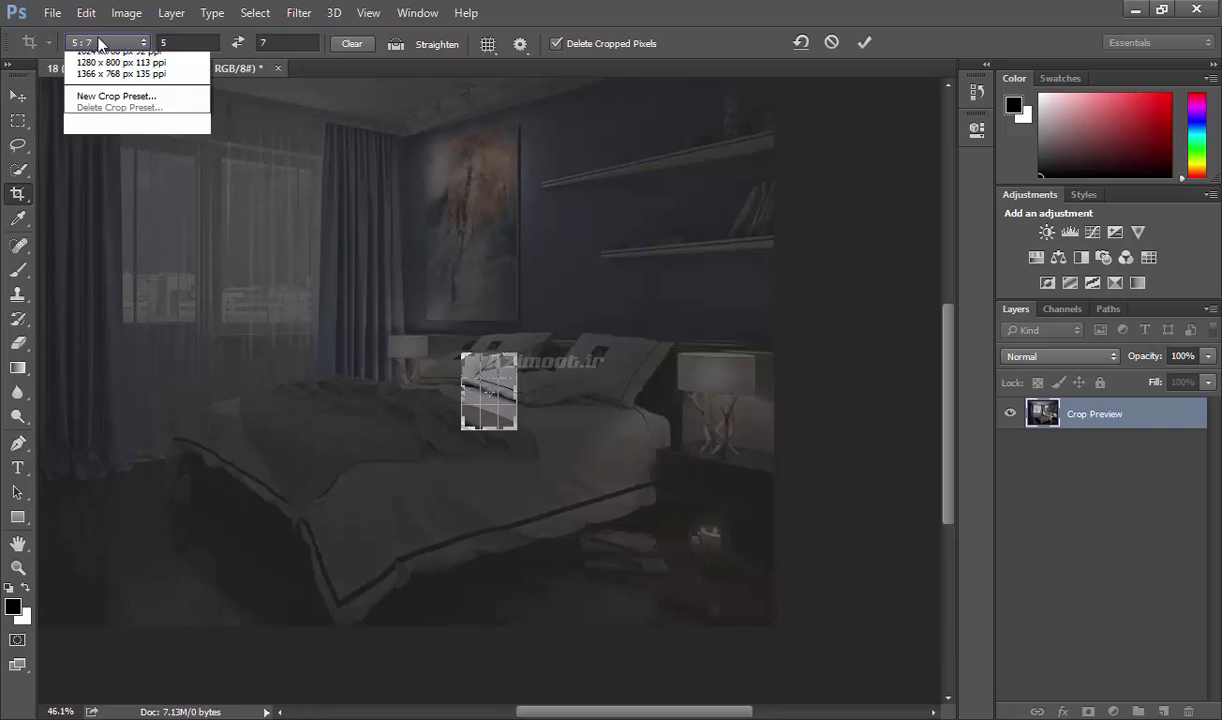
click(94, 142)
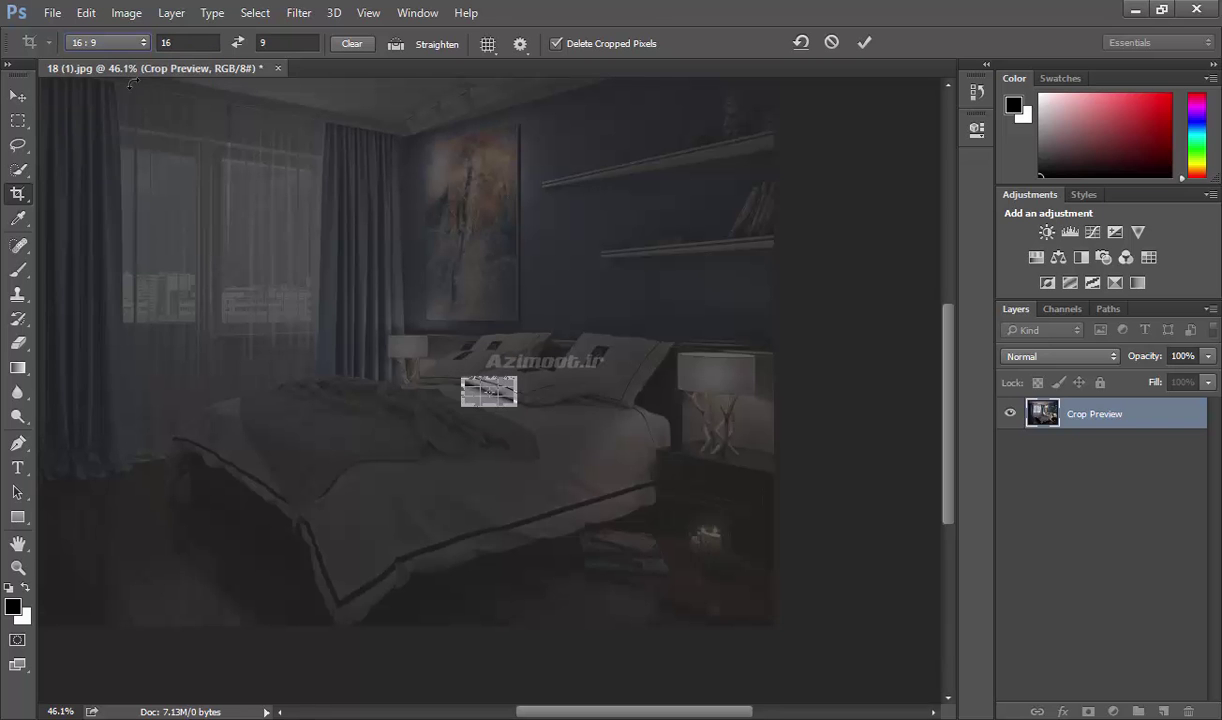
click(121, 45)
click(300, 43)
Clear the ratio, reset the crop box, apply the crop, then undo it.
click(342, 43)
click(800, 43)
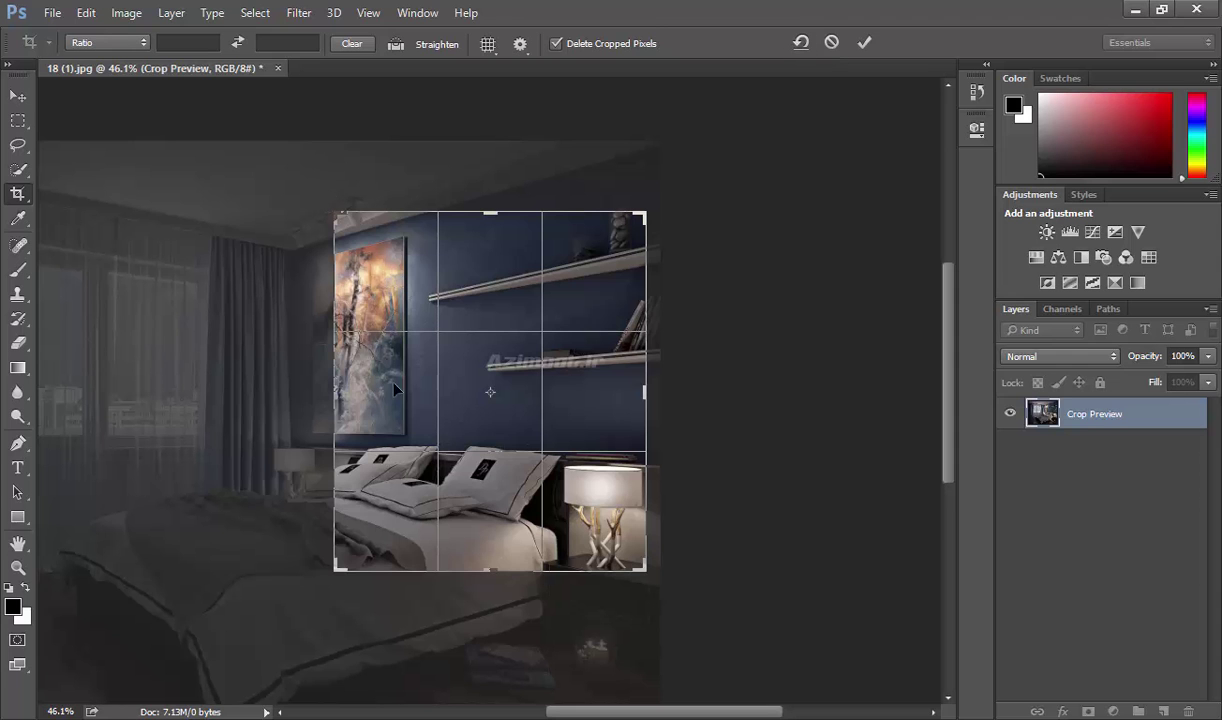
key(Return)
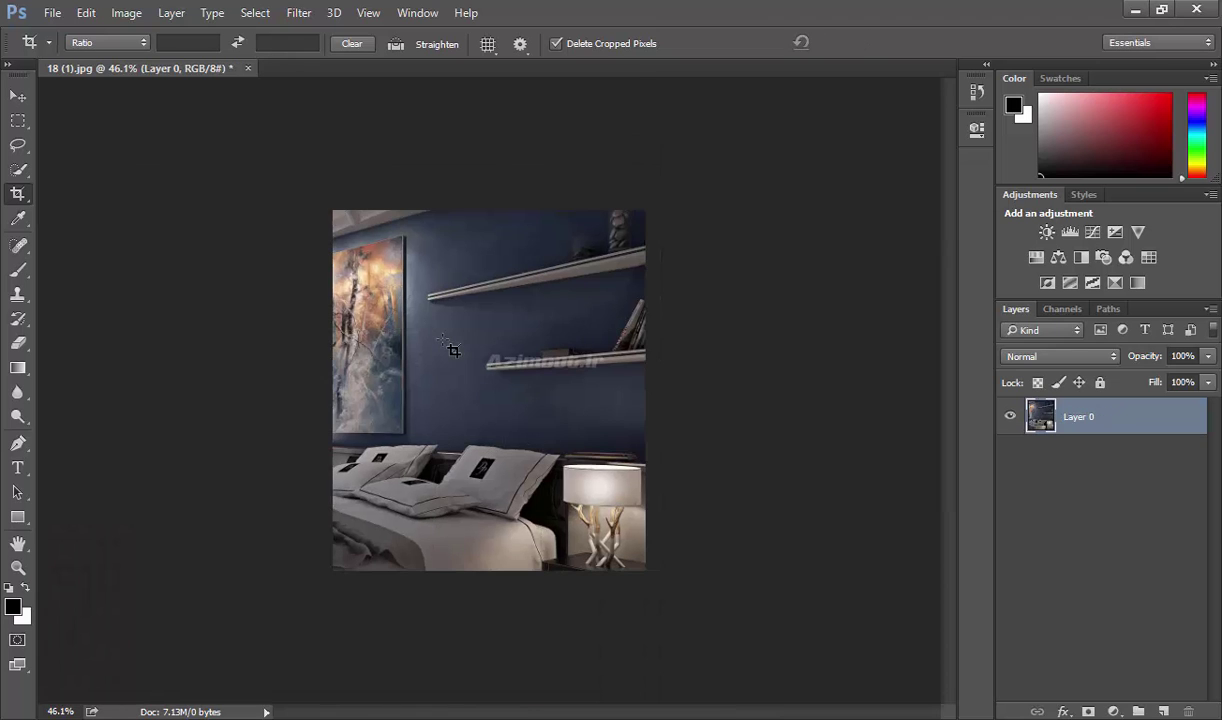
key(ctrl+z)
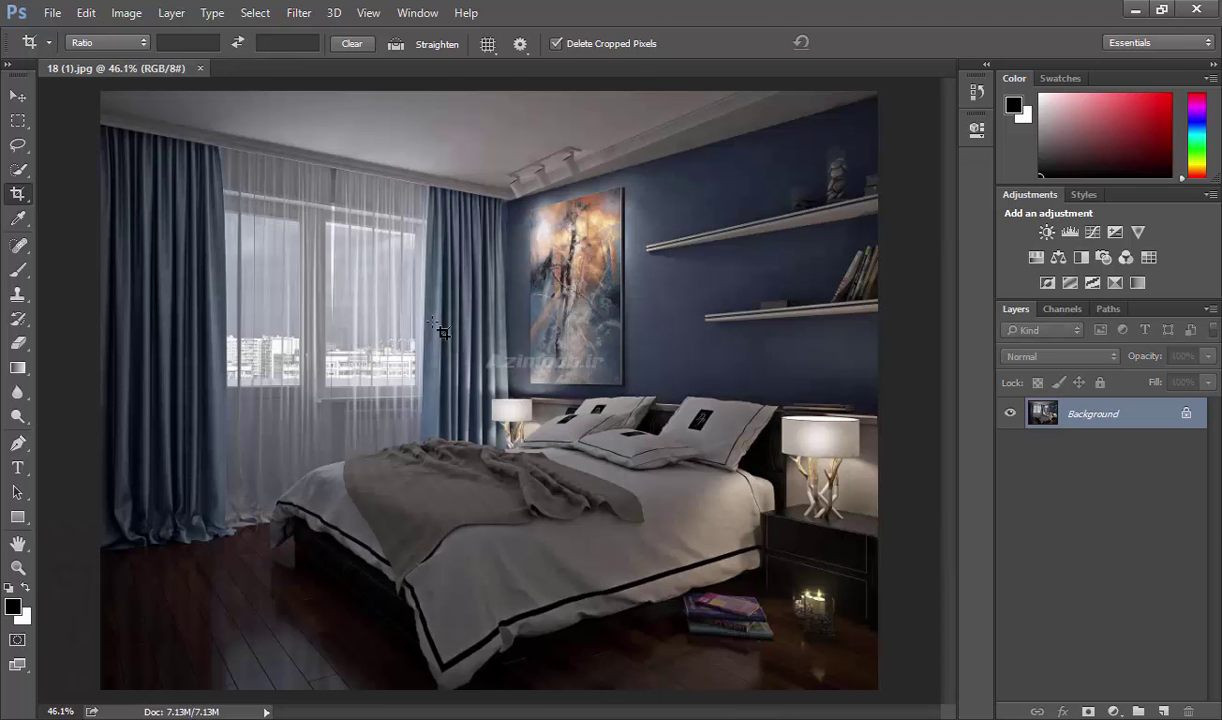
drag(660, 533, 319, 248)
click(181, 42)
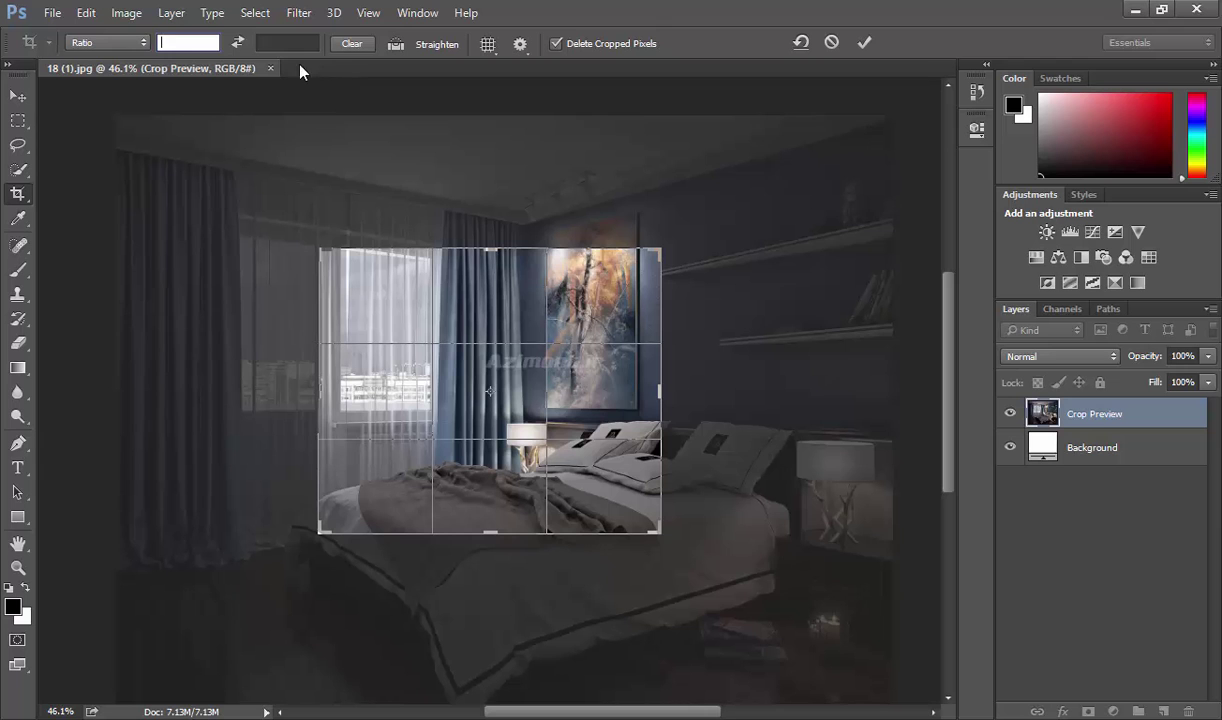
click(295, 44)
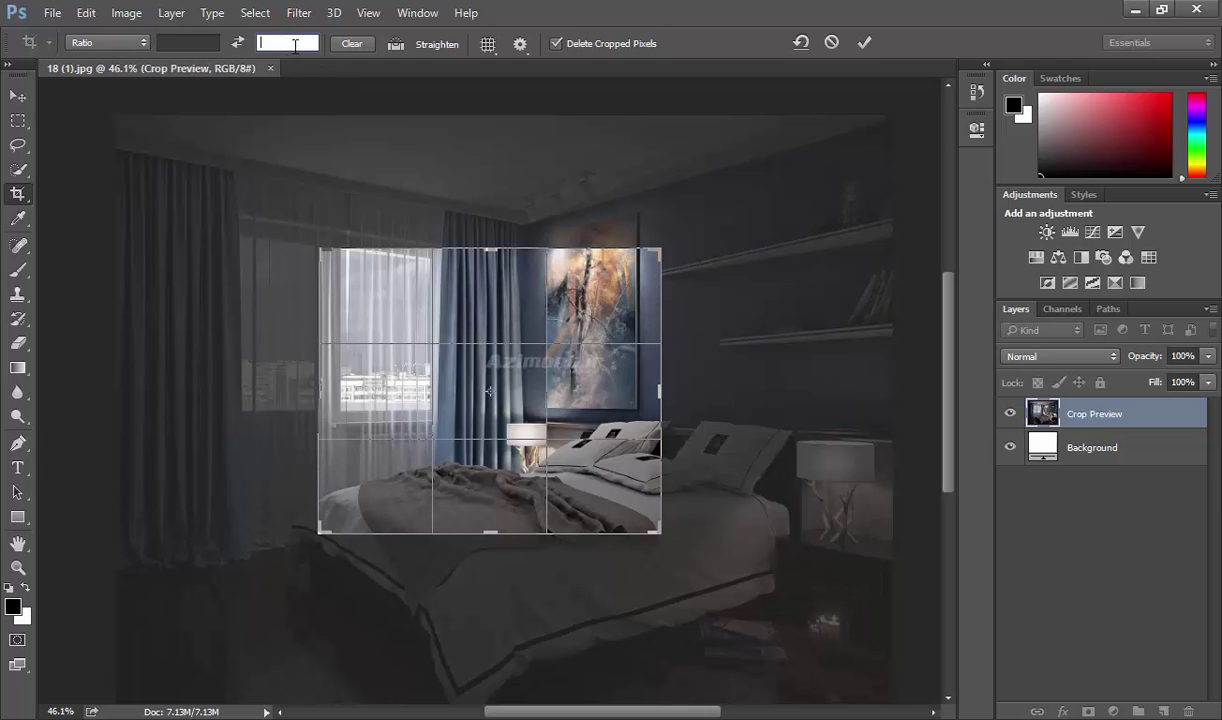
click(191, 40)
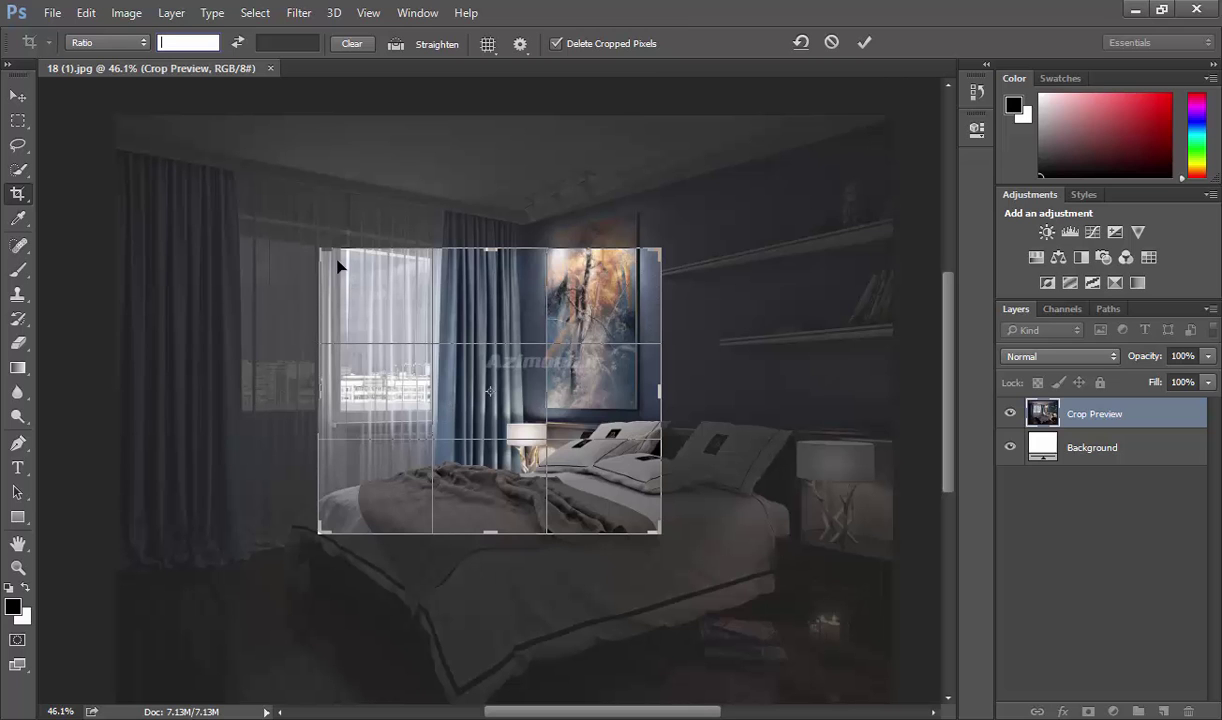
mouse_move(323, 245)
mouse_down()
mouse_move(316, 214)
mouse_move(403, 233)
mouse_move(321, 333)
mouse_move(380, 313)
mouse_up()
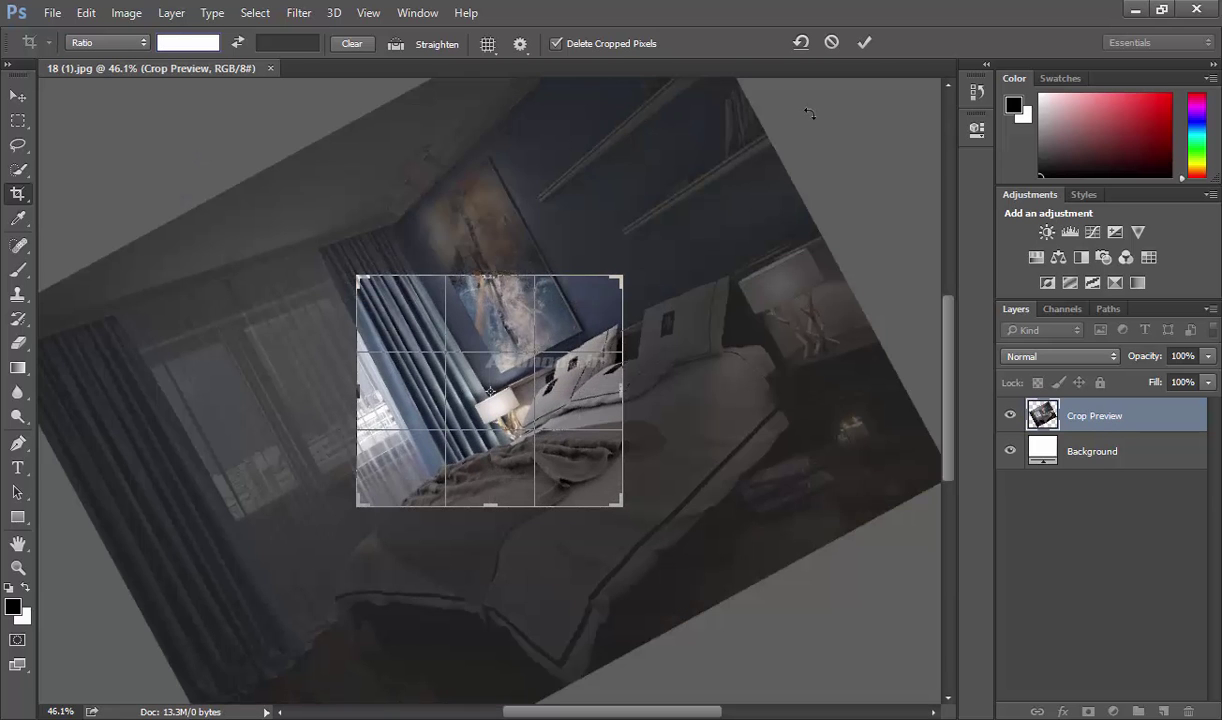
click(865, 43)
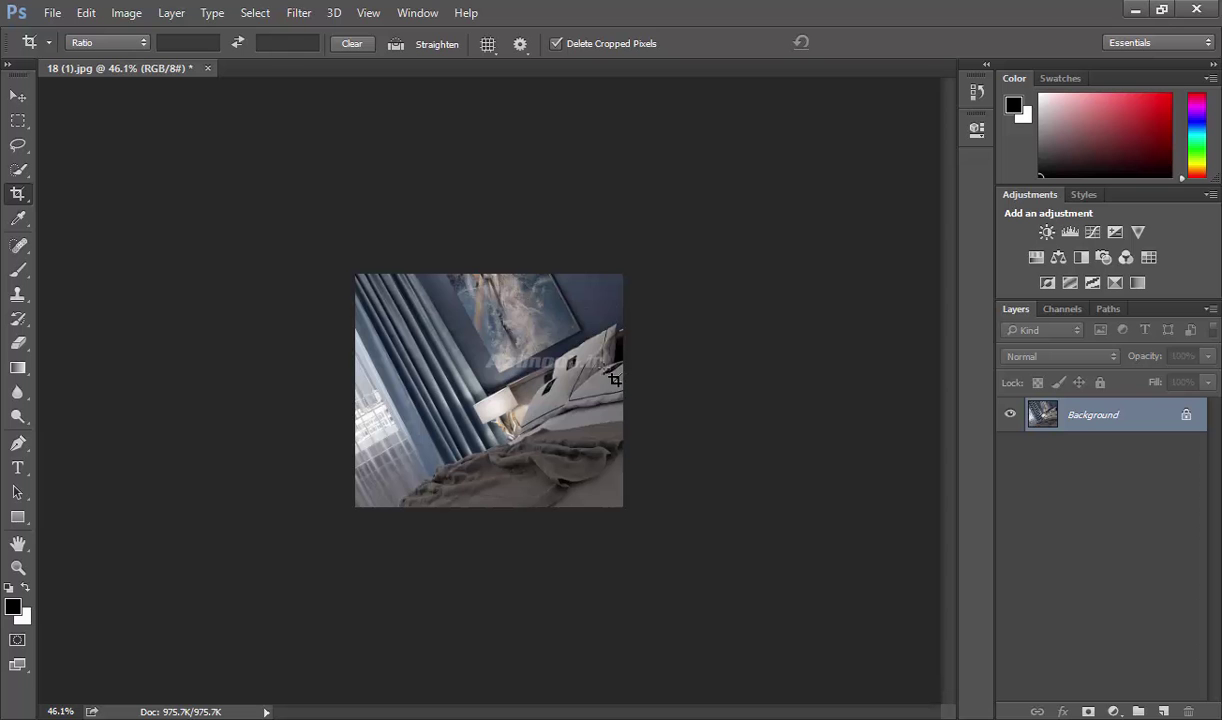
Undo, then crop around the curtain and lamp, tilting the photo about -8.5° and resizing the box.
key(ctrl+z)
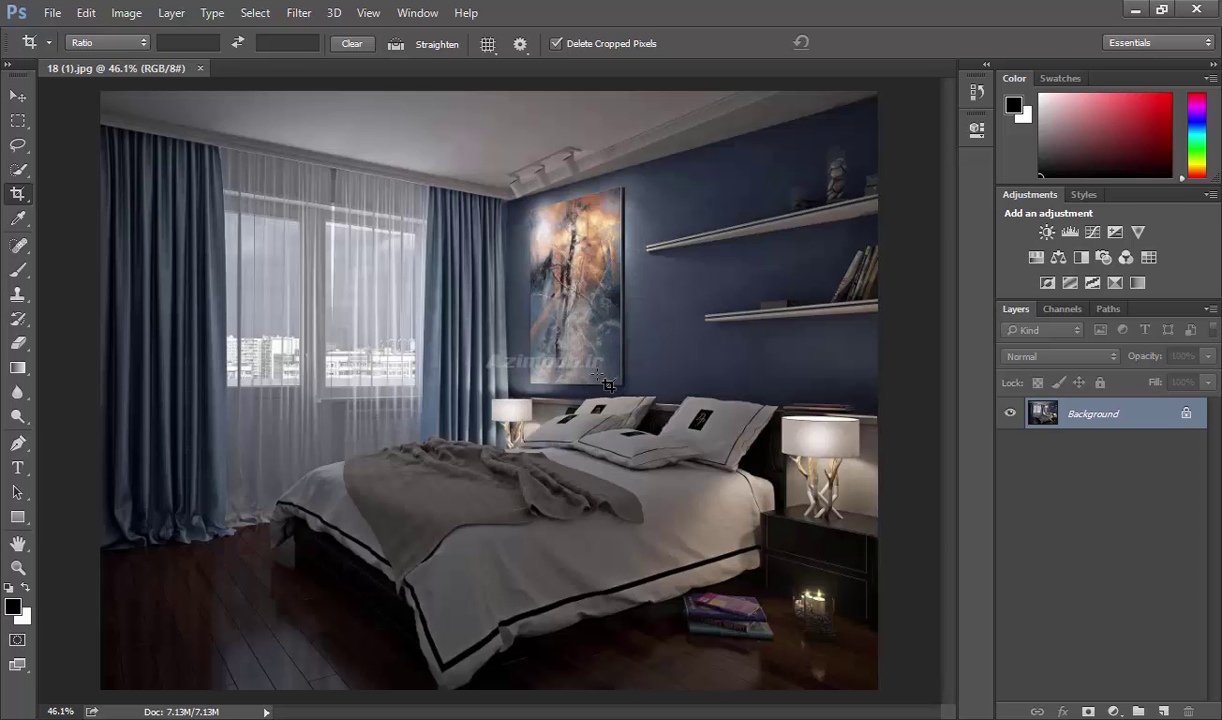
drag(393, 302, 589, 482)
mouse_move(591, 484)
mouse_down()
mouse_move(607, 489)
mouse_move(588, 481)
mouse_move(600, 477)
mouse_up()
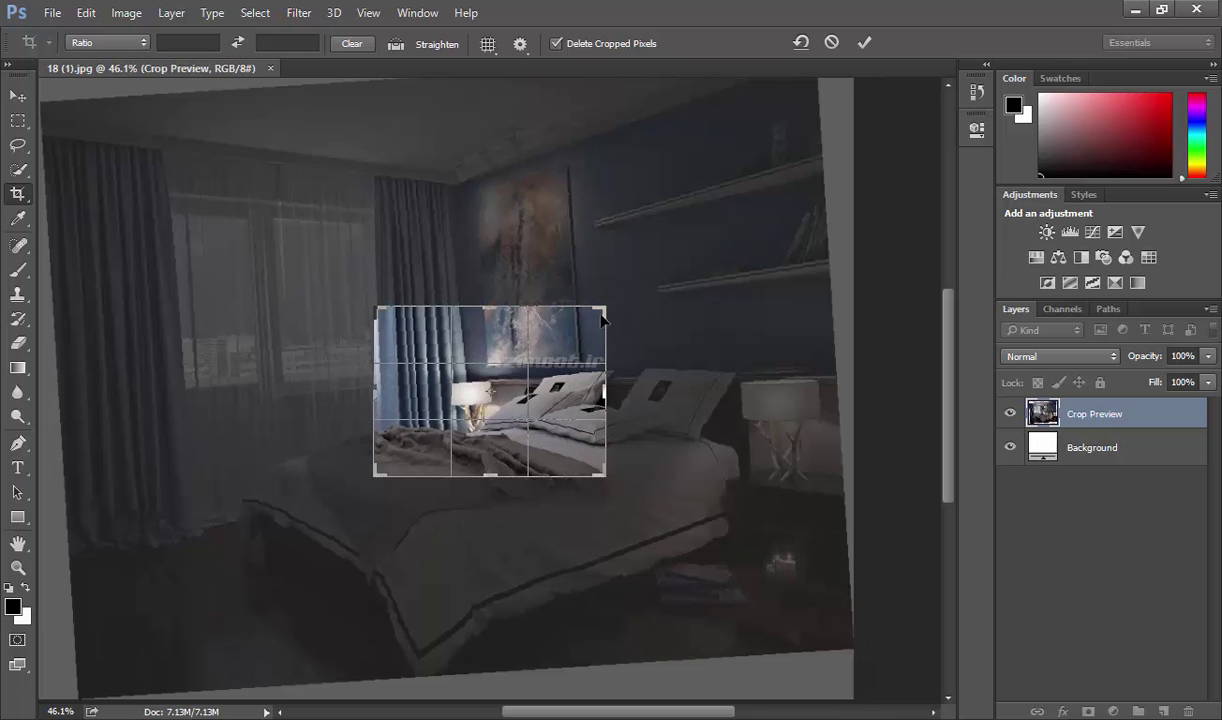
click(592, 468)
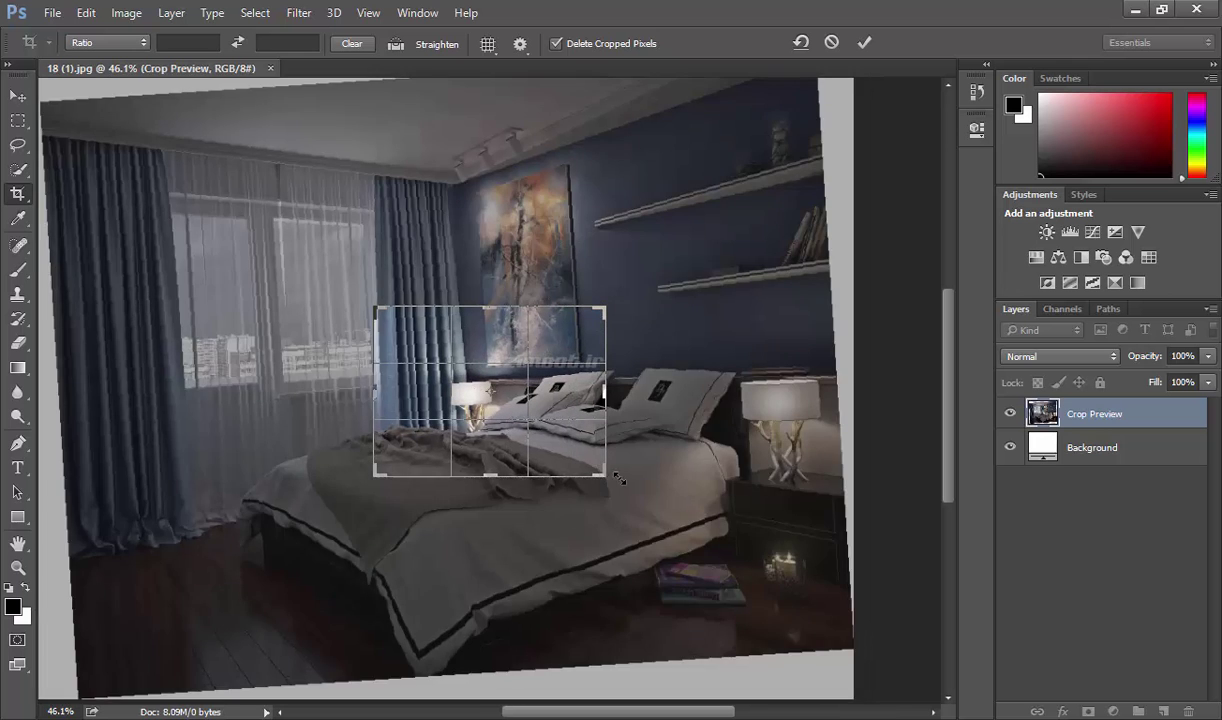
drag(611, 480, 626, 493)
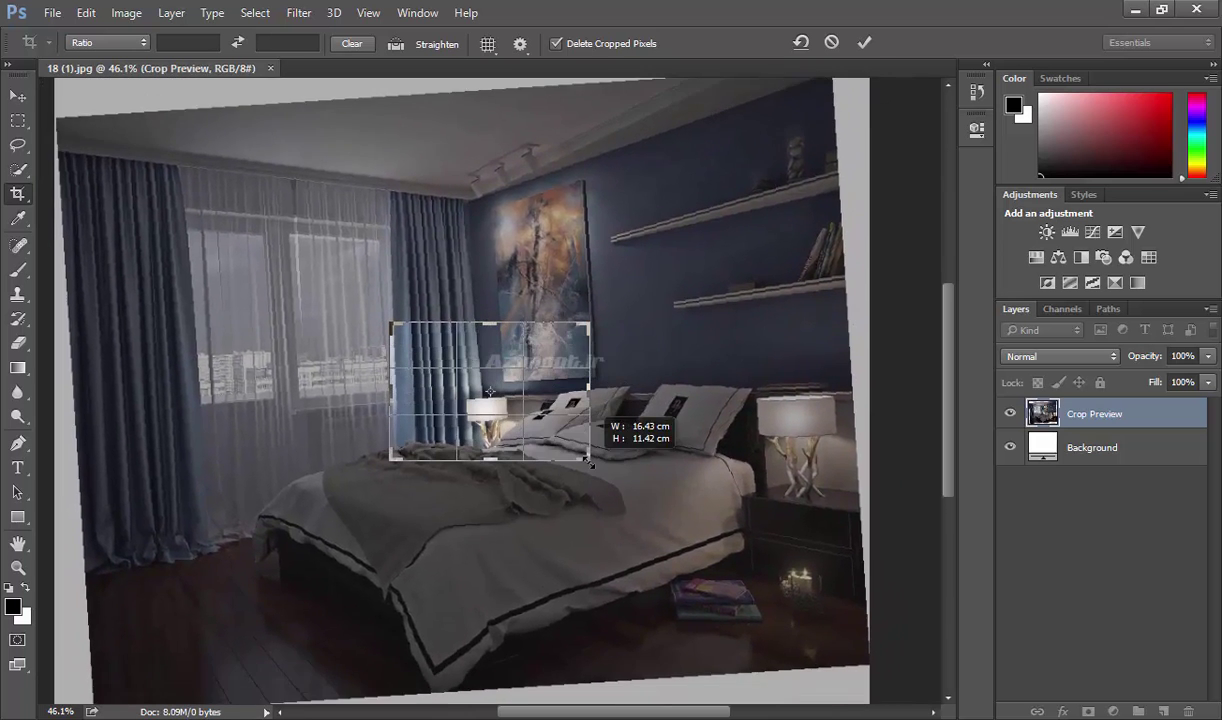
drag(626, 493, 583, 452)
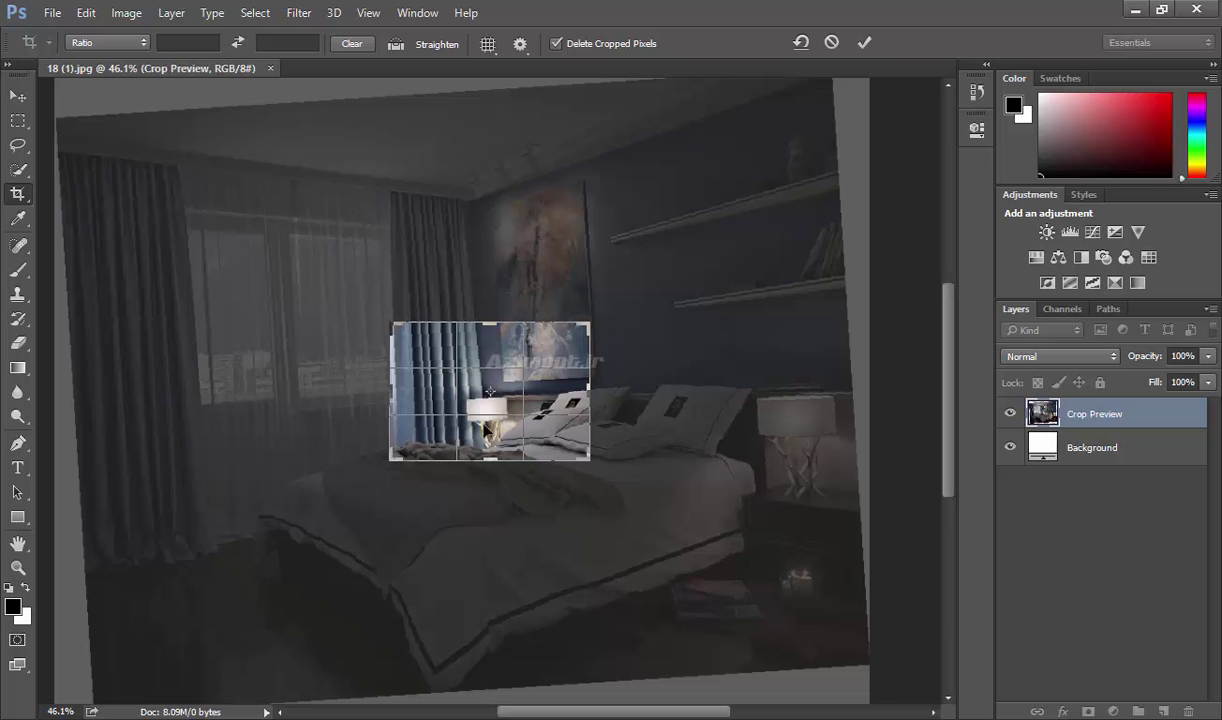
Try the Grid and Diagonal overlays, return to Rule of Thirds, and shift the photo behind the crop.
click(487, 43)
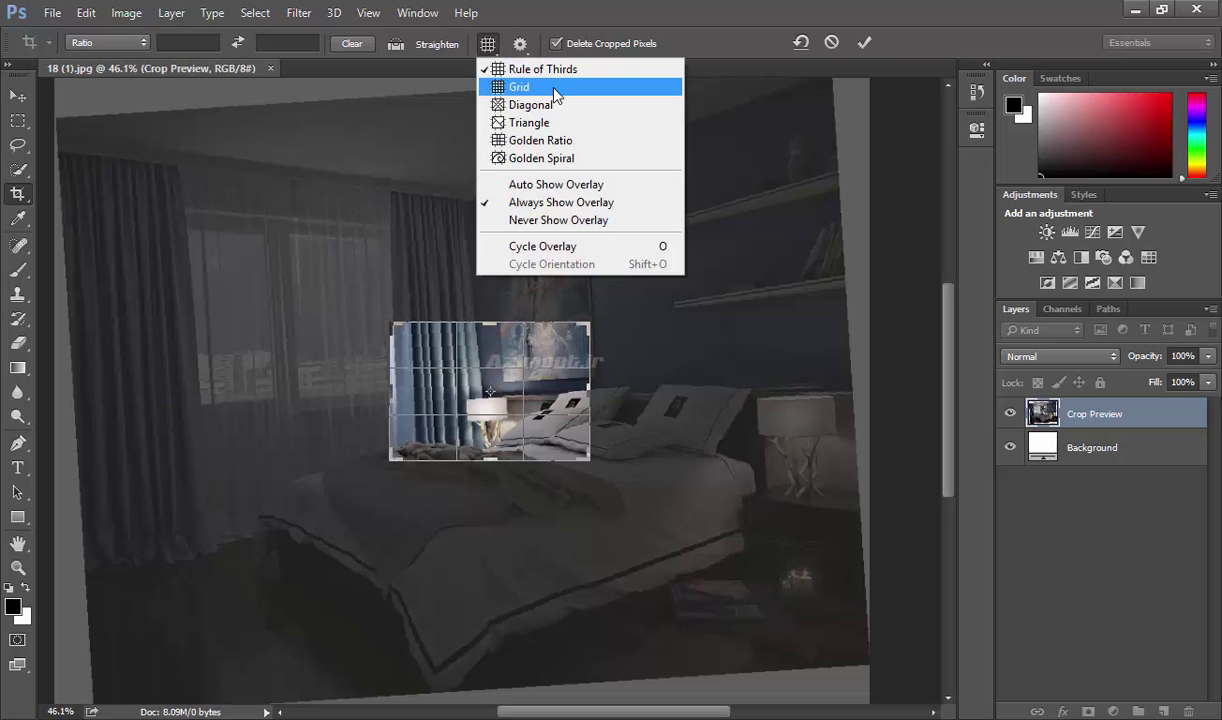
click(557, 91)
click(487, 43)
click(520, 108)
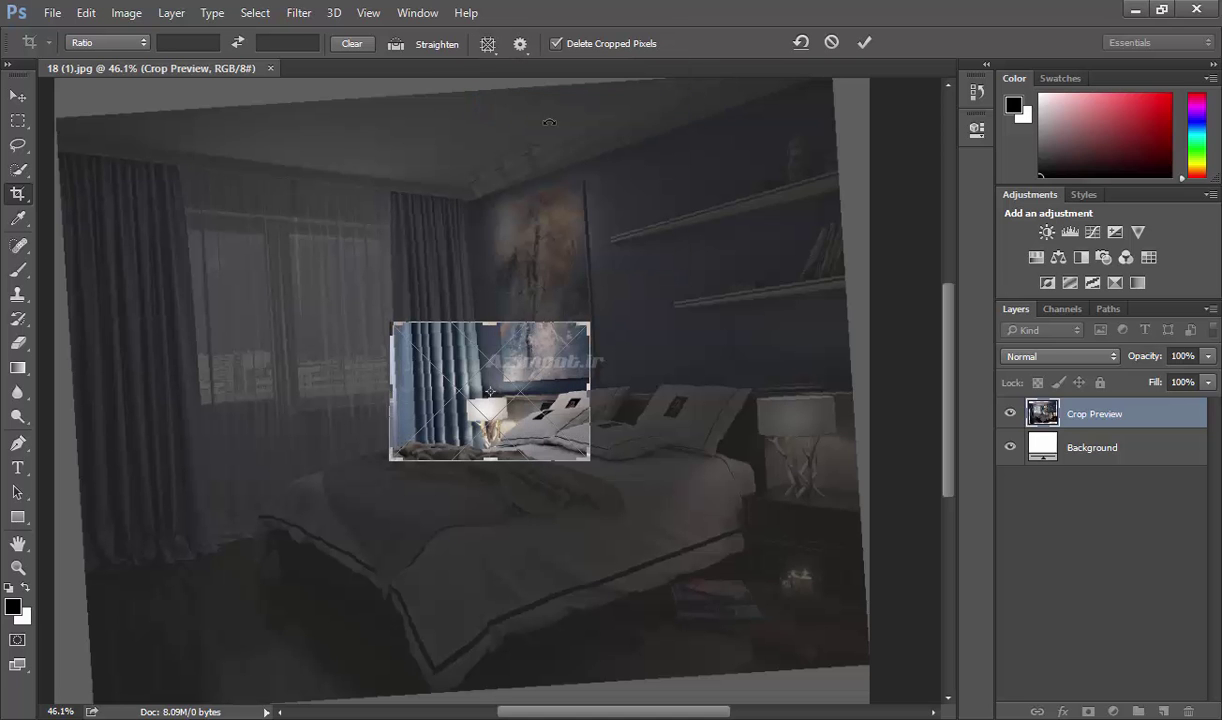
click(492, 48)
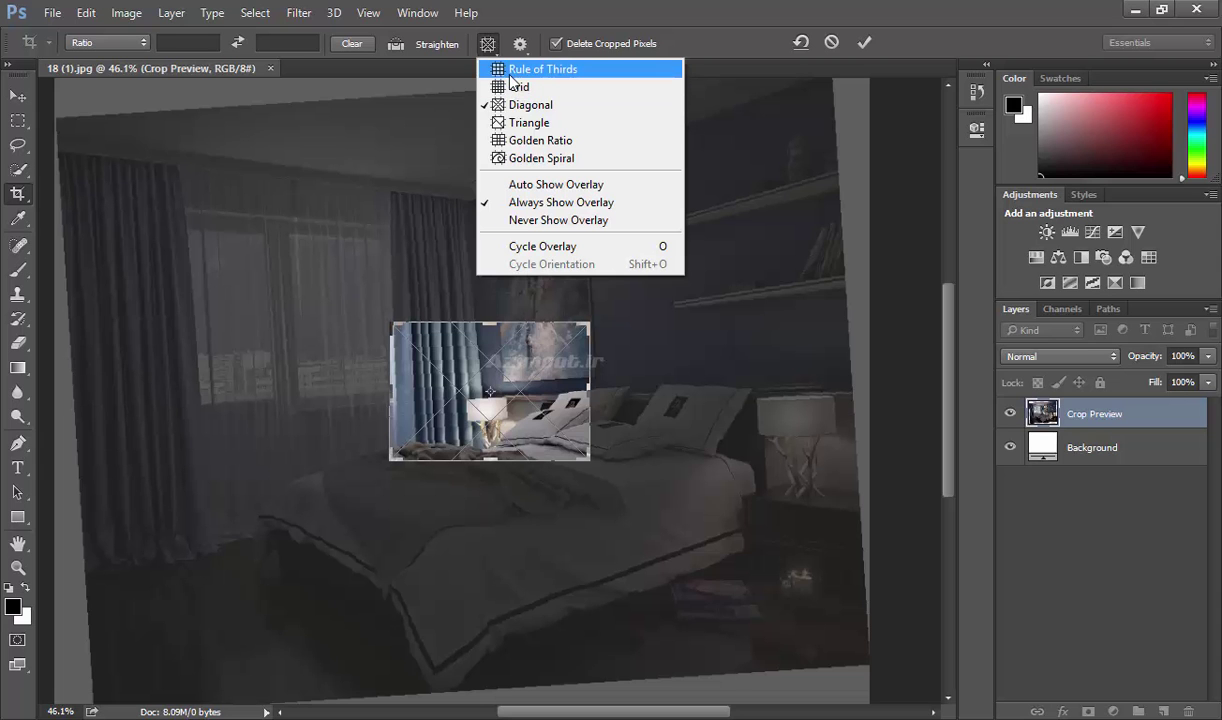
click(510, 72)
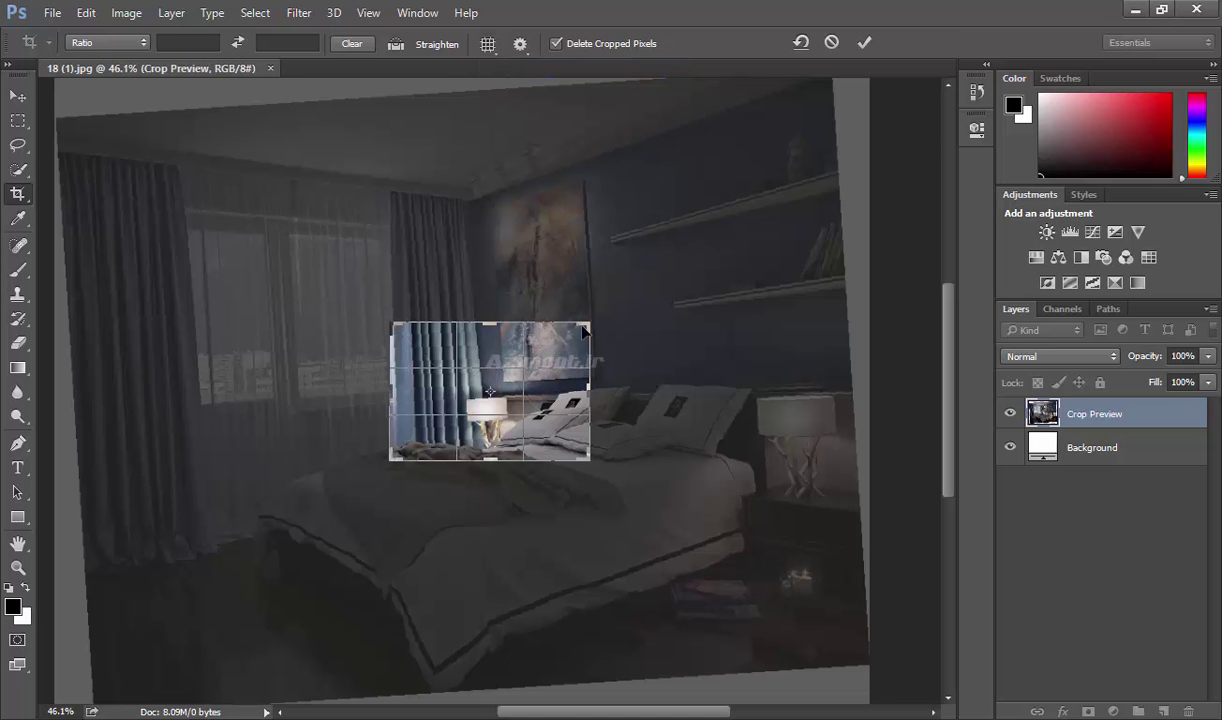
mouse_move(516, 372)
mouse_down()
mouse_move(580, 448)
mouse_move(575, 320)
mouse_up()
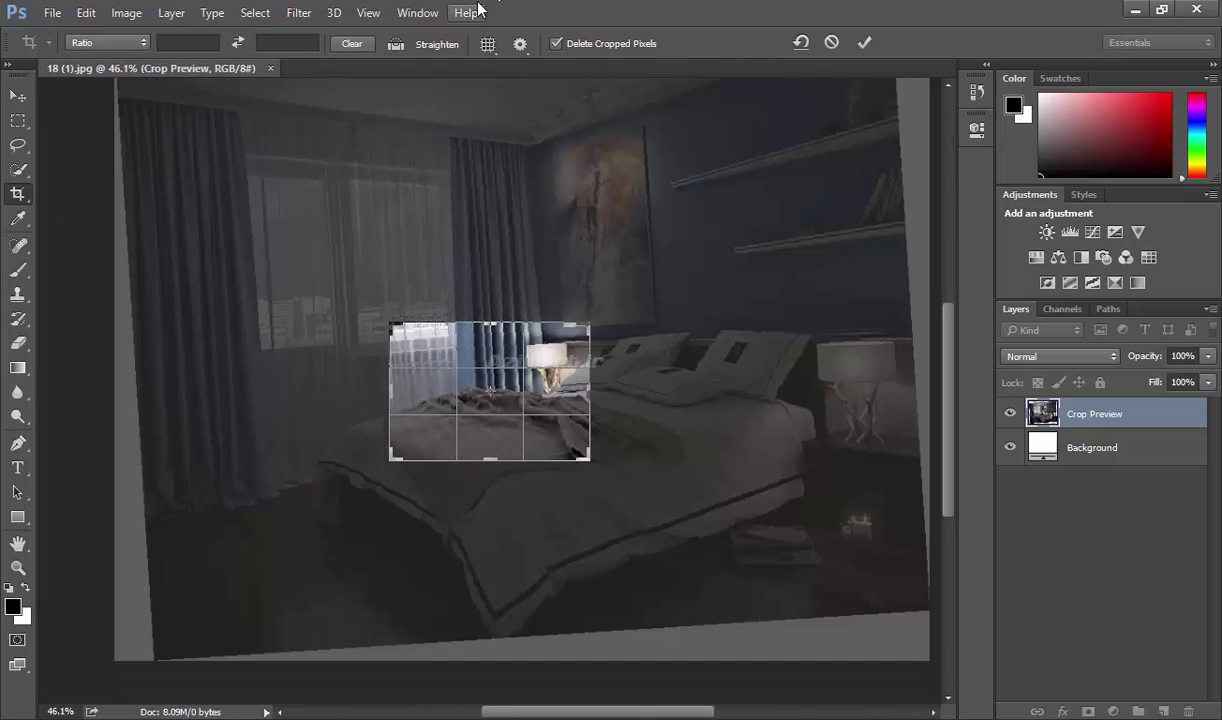
Set the crop overlay to never show.
click(490, 46)
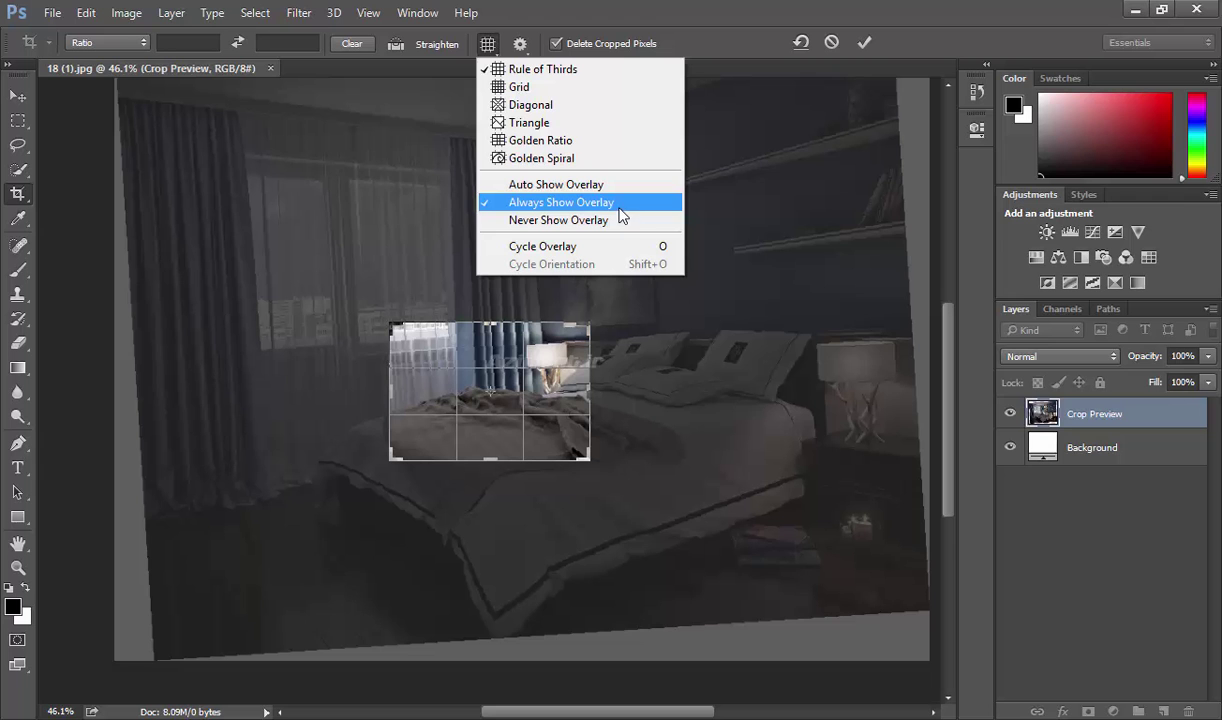
click(515, 203)
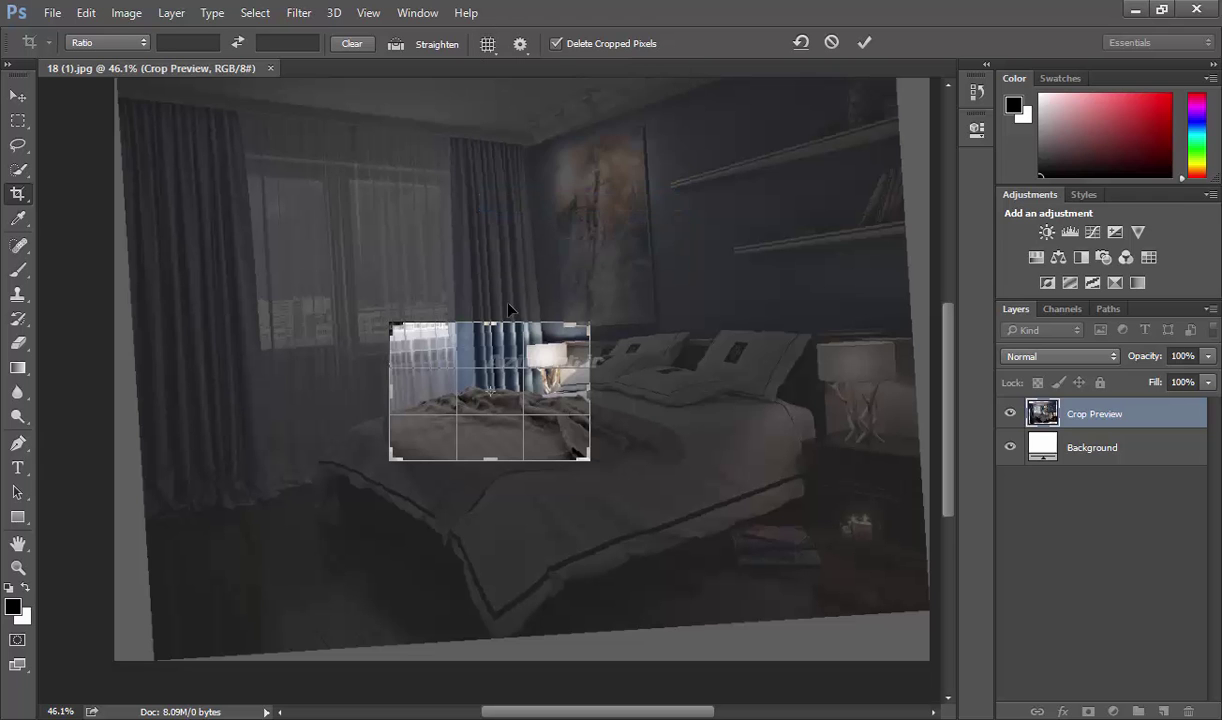
click(495, 48)
click(520, 220)
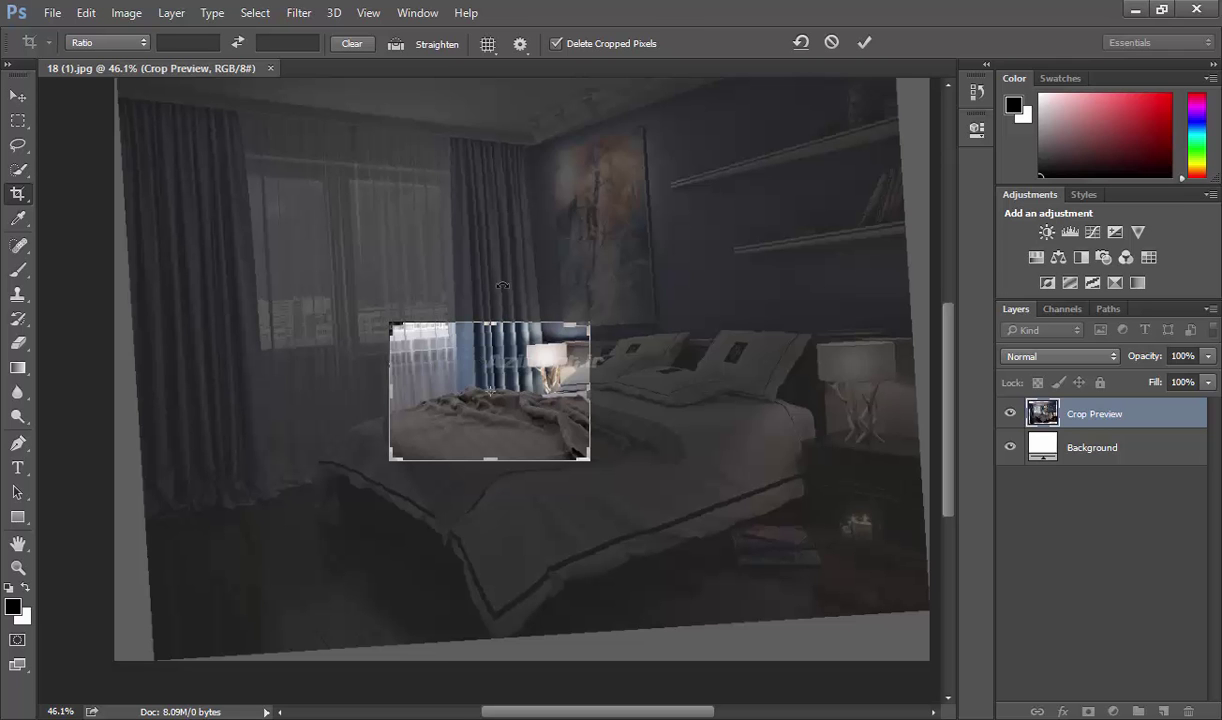
Turn on Always Show Overlay, try Grid, then switch back to Rule of Thirds.
click(488, 44)
click(530, 204)
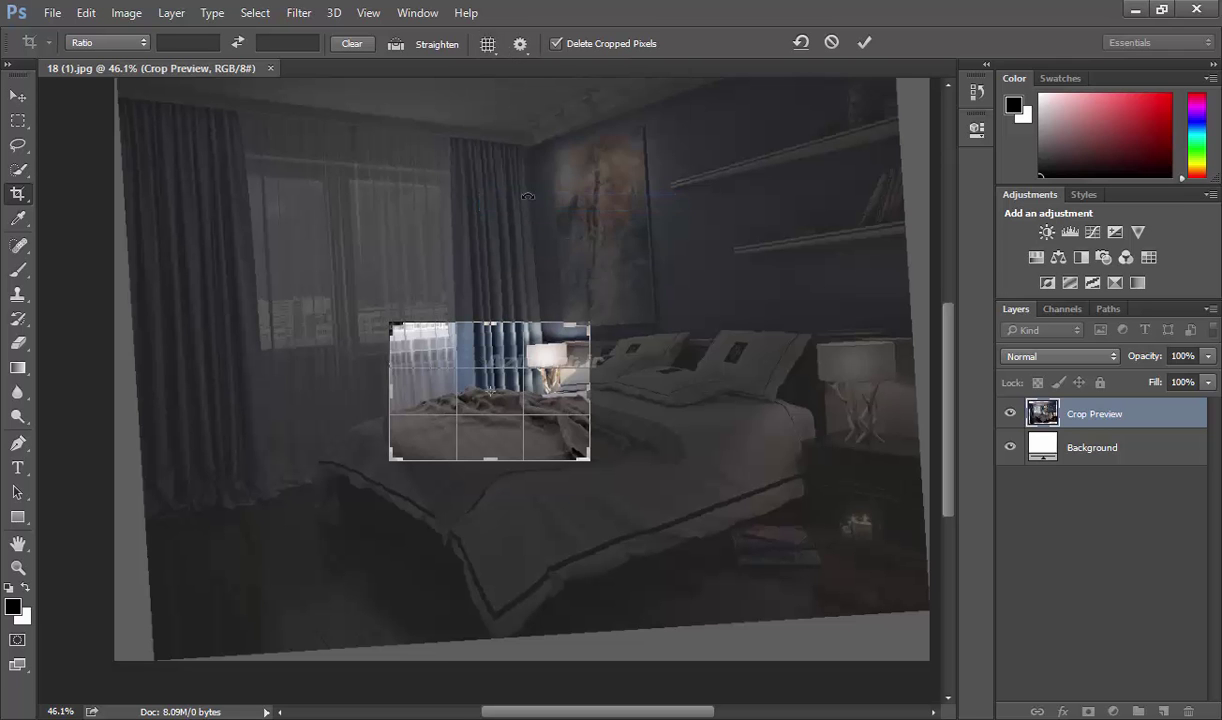
click(488, 44)
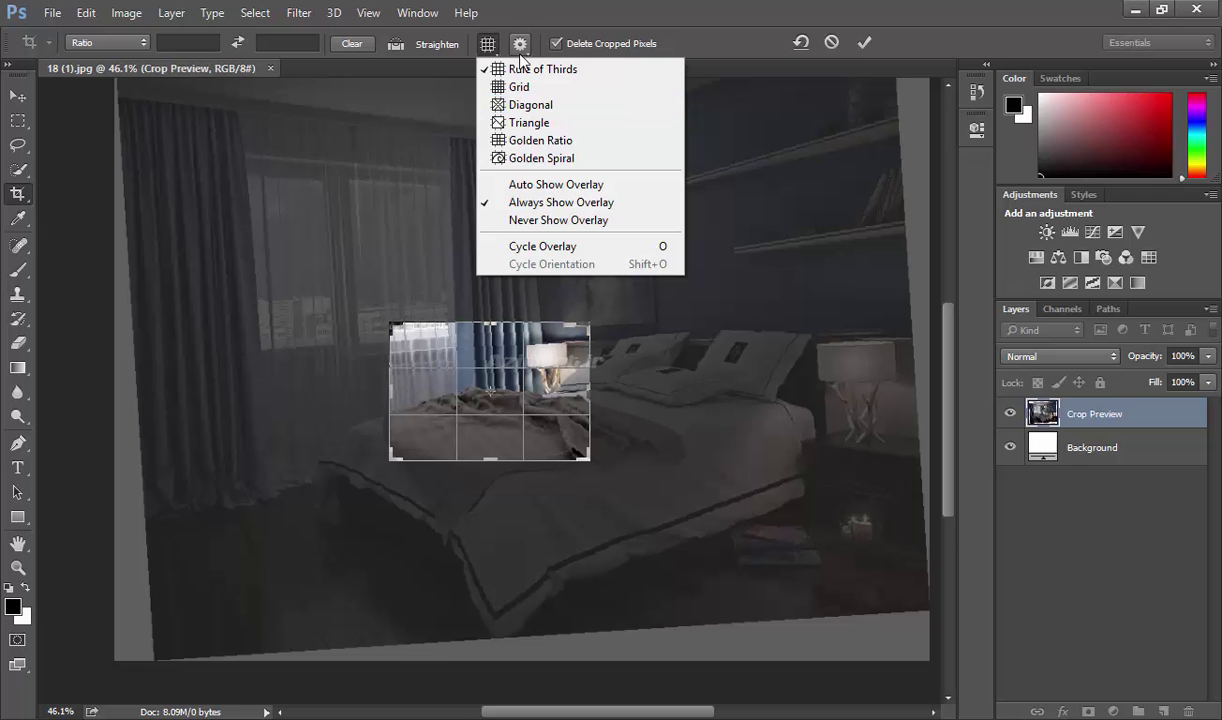
click(530, 246)
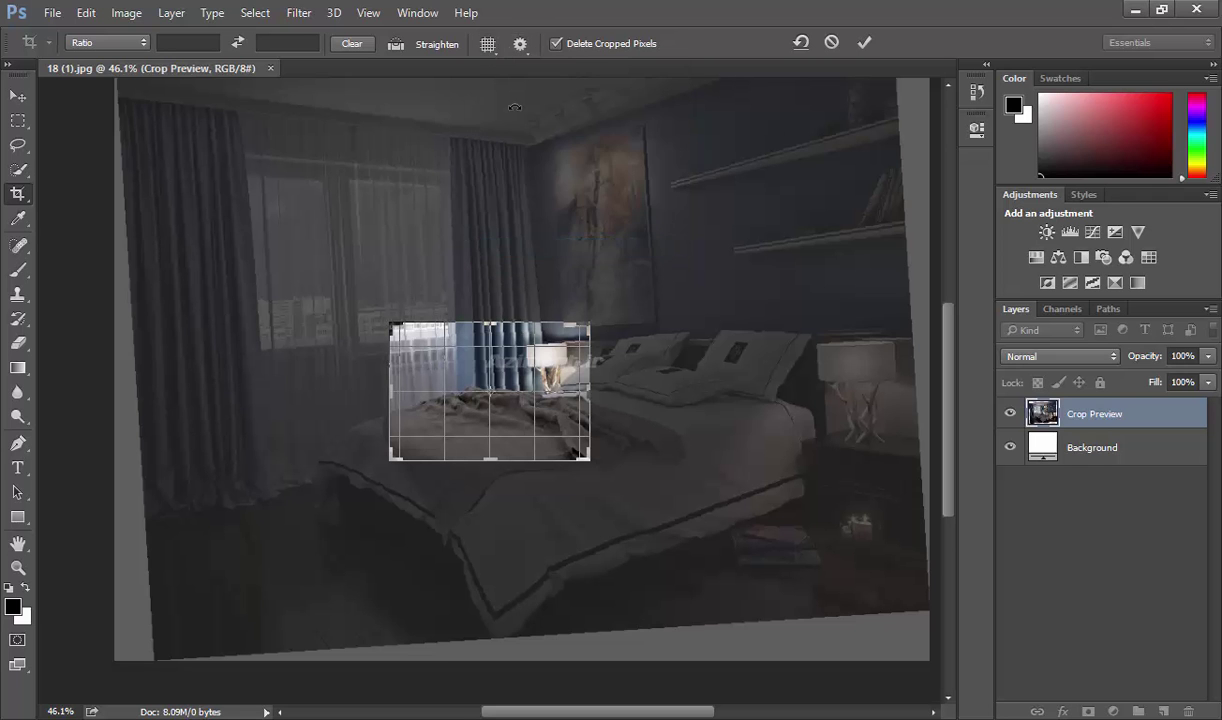
click(485, 46)
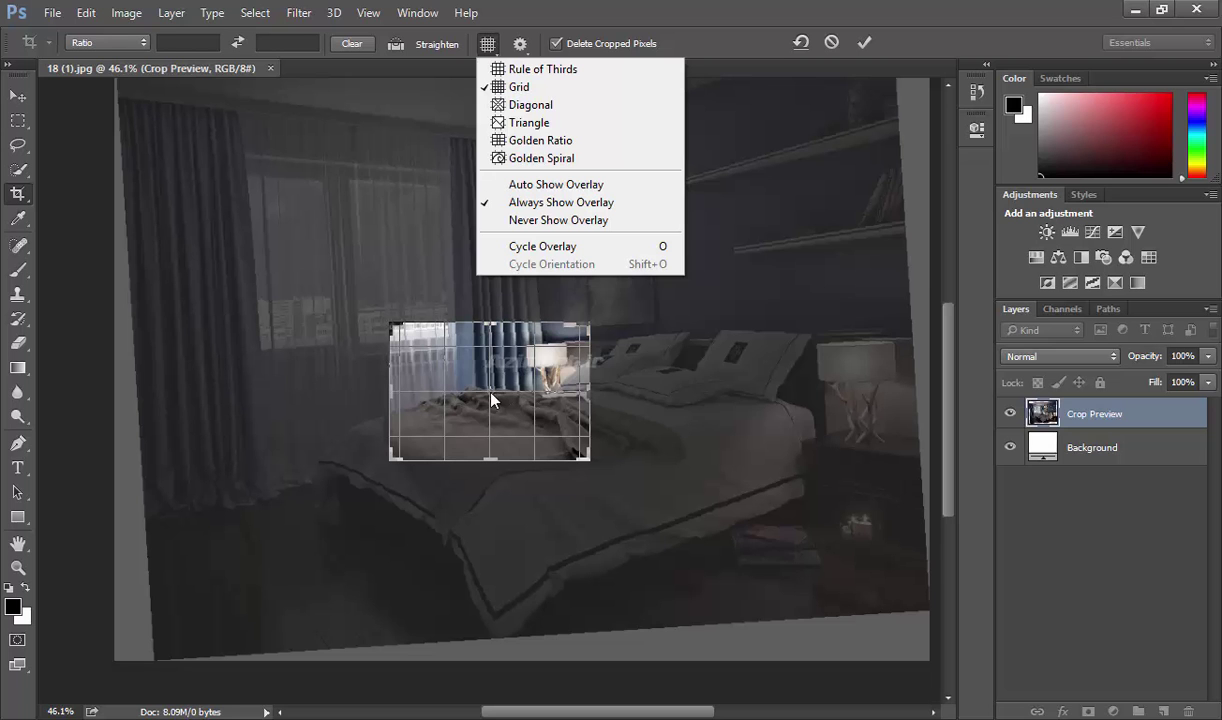
click(513, 69)
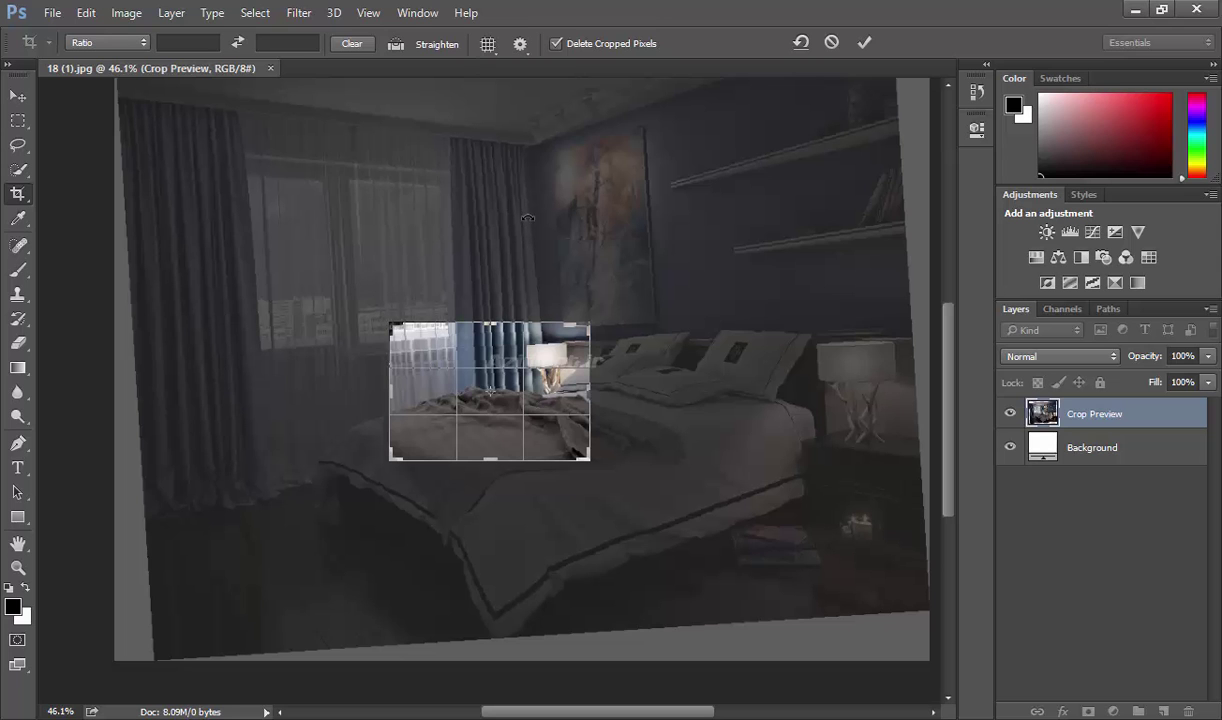
Turn on Use Classic Mode in the crop settings.
click(484, 43)
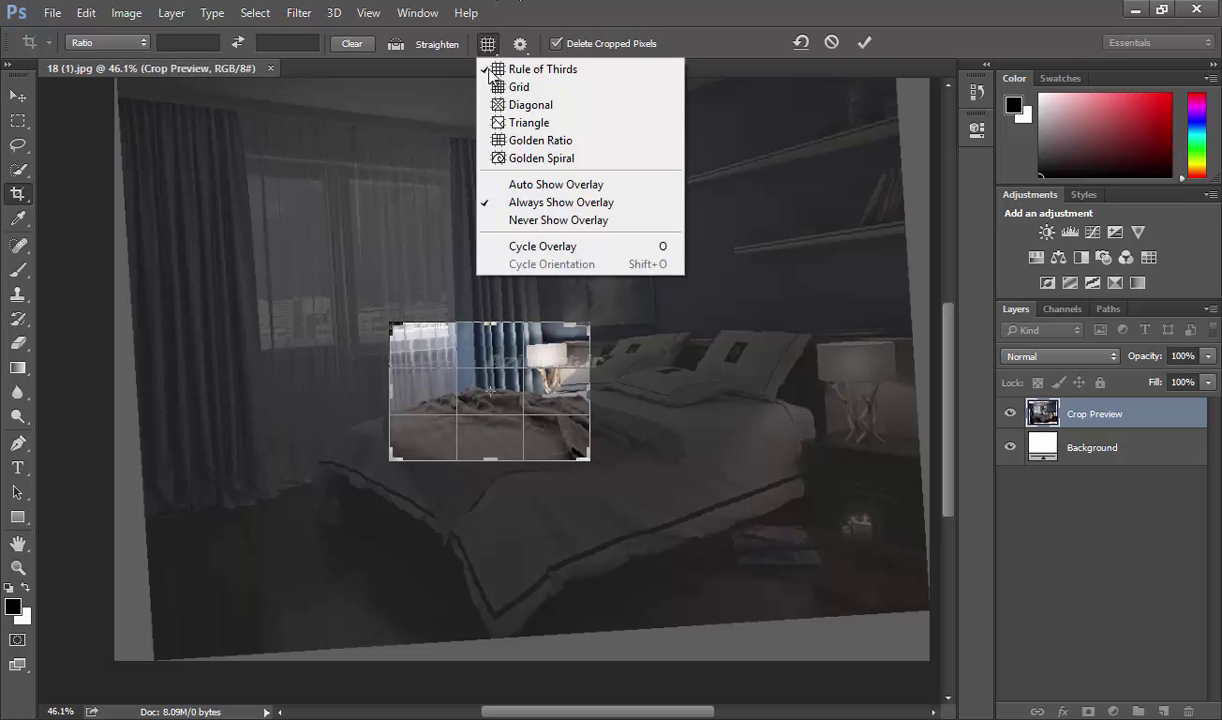
click(494, 69)
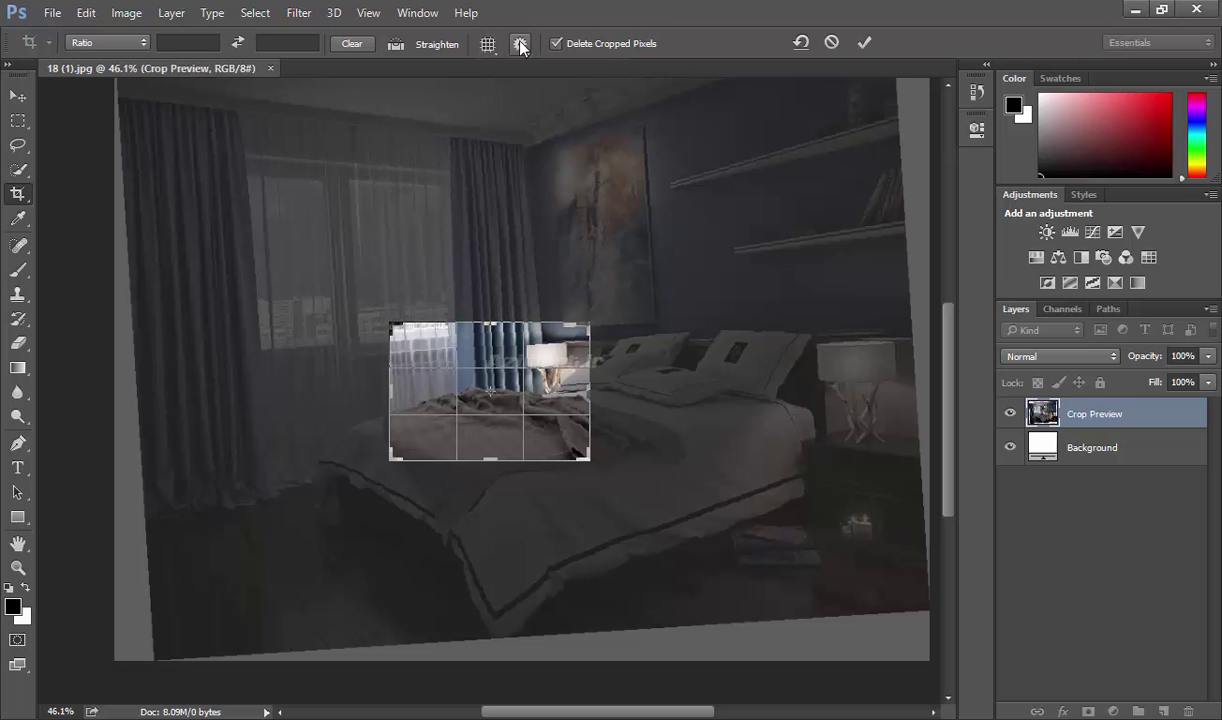
click(520, 43)
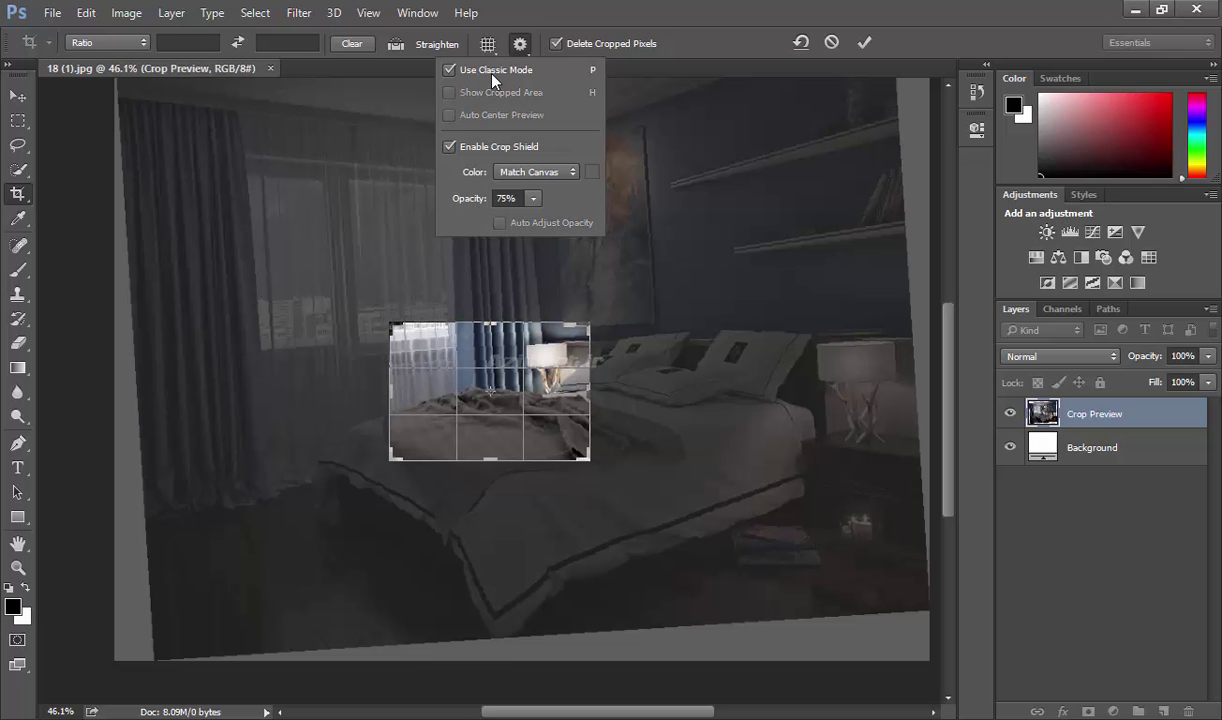
click(492, 72)
click(538, 360)
Enlarge the crop box toward the top right, then turn Use Classic Mode back off.
mouse_move(556, 376)
mouse_down()
mouse_move(607, 337)
mouse_move(555, 271)
mouse_move(600, 328)
mouse_move(628, 311)
mouse_up()
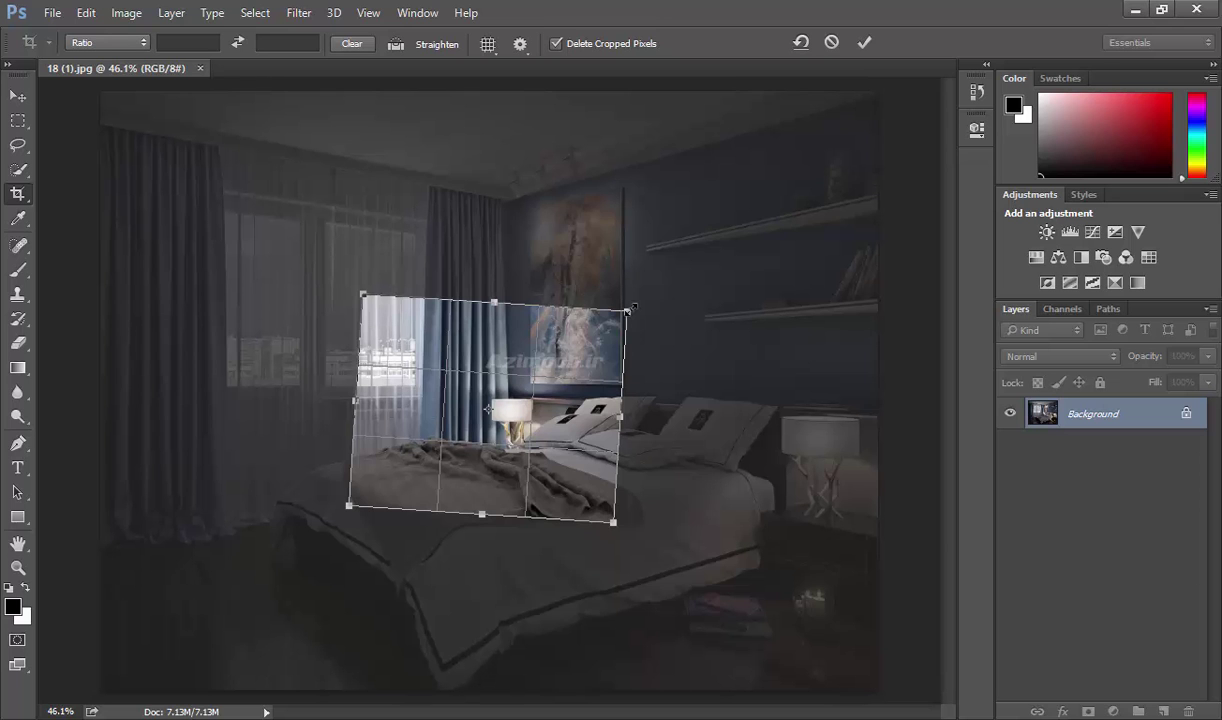
click(520, 45)
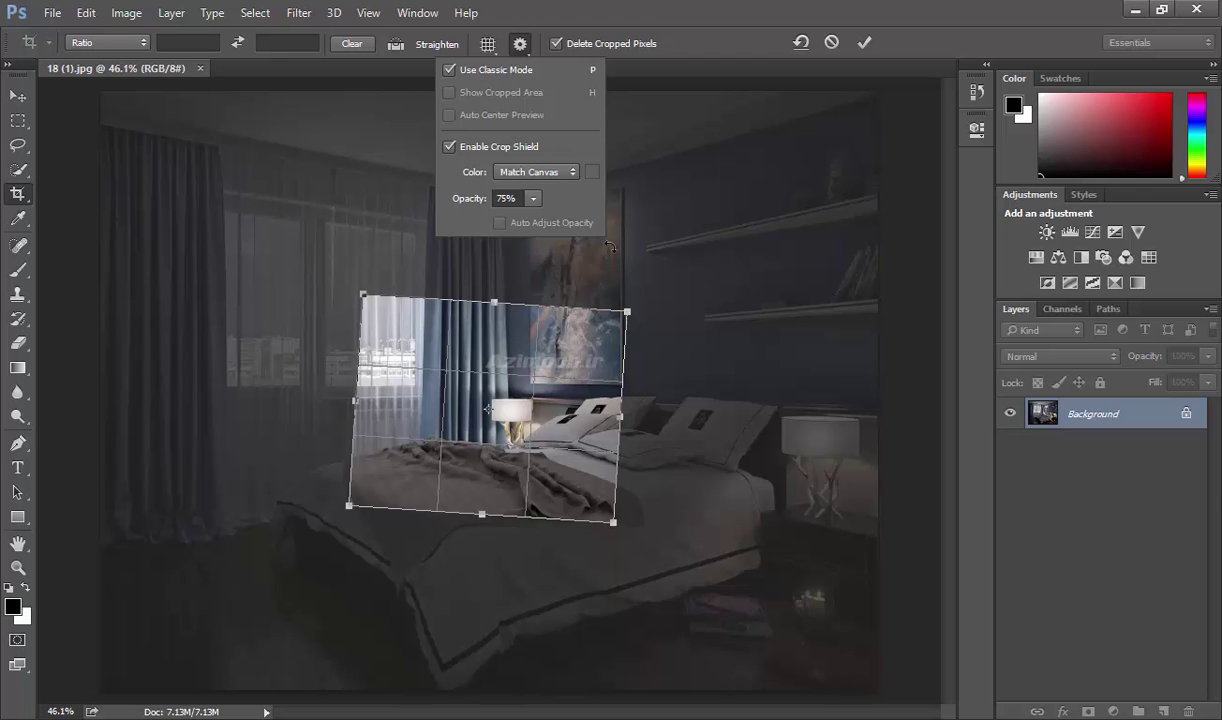
click(498, 70)
Widen the crop box to the right and upward.
mouse_move(622, 300)
mouse_down()
mouse_move(620, 326)
mouse_move(645, 300)
mouse_up()
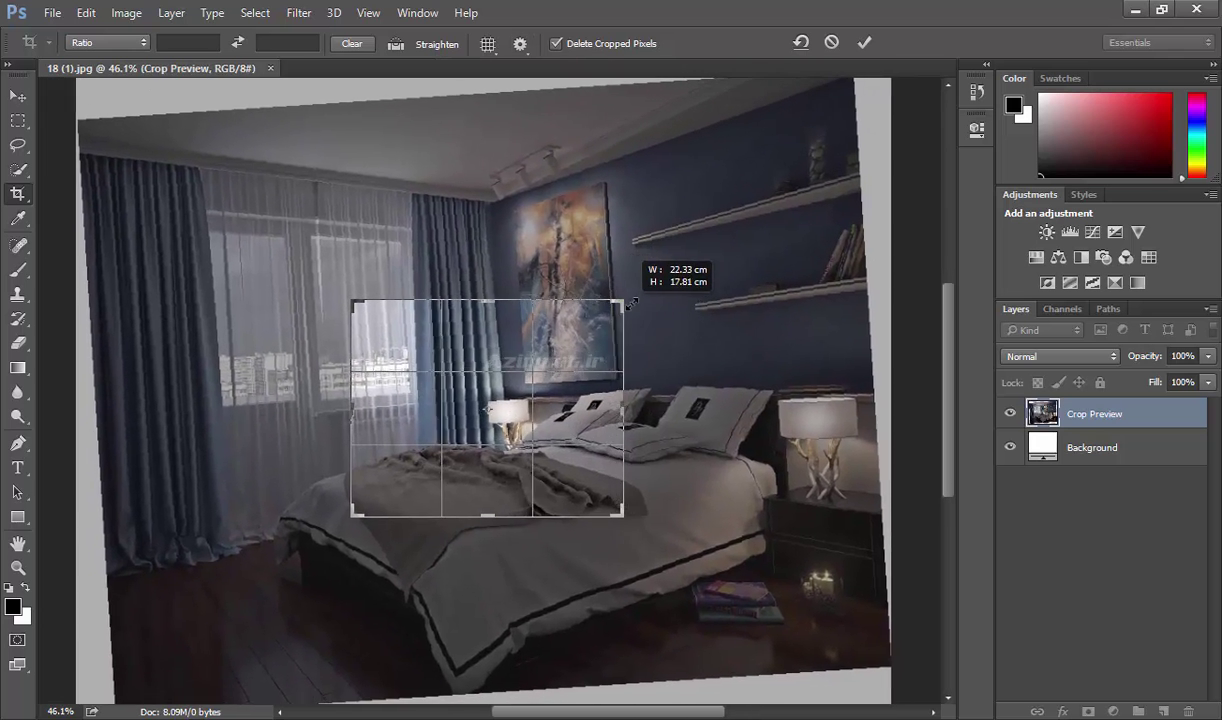
mouse_move(645, 300)
mouse_down()
mouse_move(952, 276)
mouse_move(680, 262)
mouse_move(658, 115)
mouse_move(585, 190)
mouse_move(590, 290)
mouse_move(632, 313)
mouse_move(647, 259)
mouse_up()
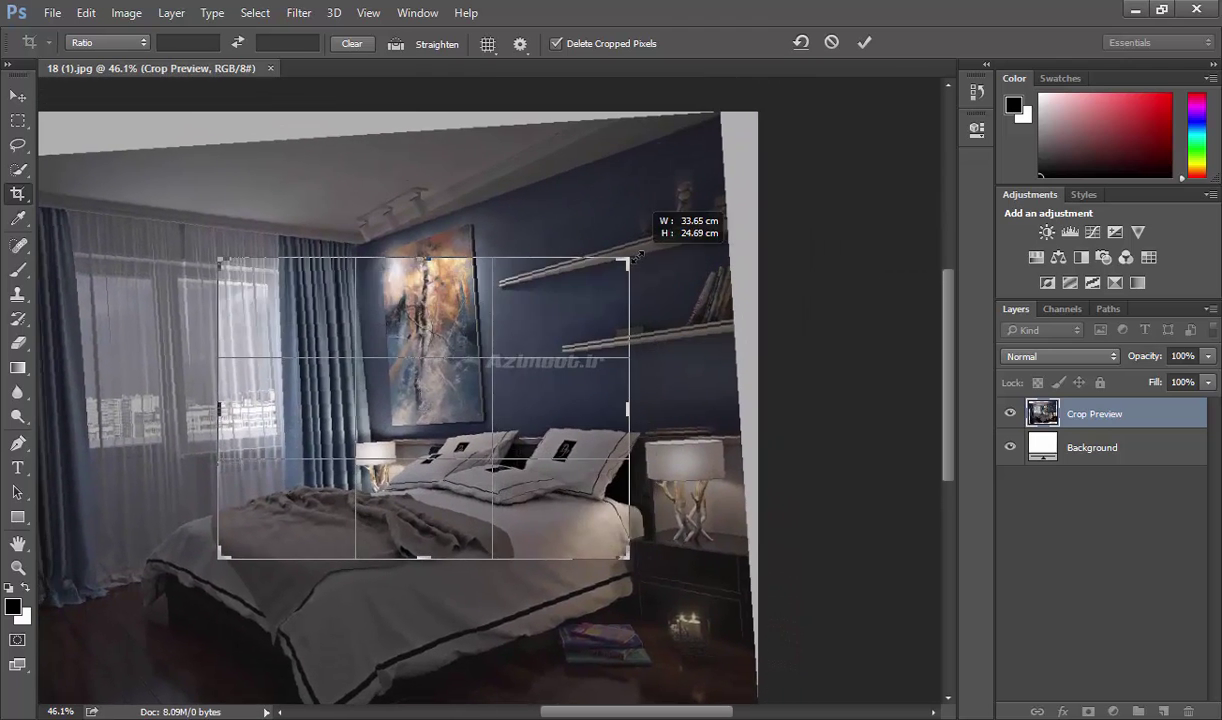
click(519, 45)
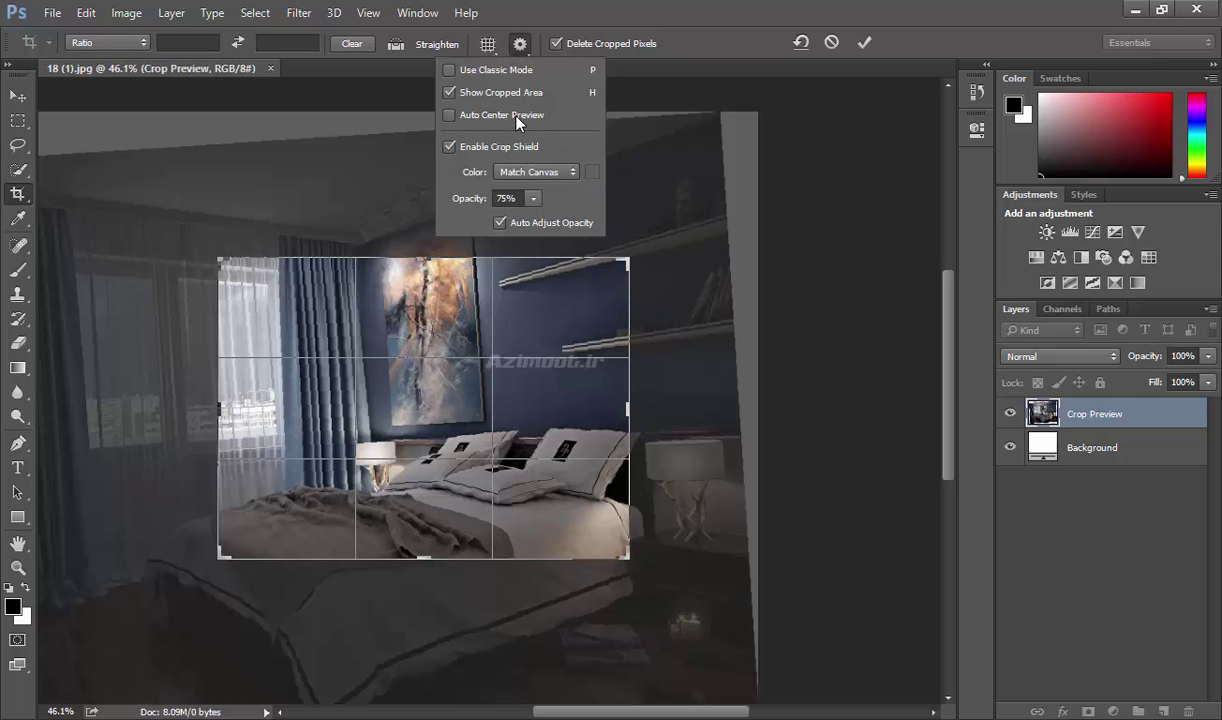
click(631, 263)
mouse_move(631, 263)
mouse_down()
mouse_move(785, 262)
mouse_move(832, 245)
mouse_move(674, 142)
mouse_move(480, 164)
mouse_move(371, 213)
mouse_move(295, 330)
mouse_move(322, 475)
mouse_move(557, 505)
mouse_move(649, 404)
mouse_move(630, 232)
mouse_up()
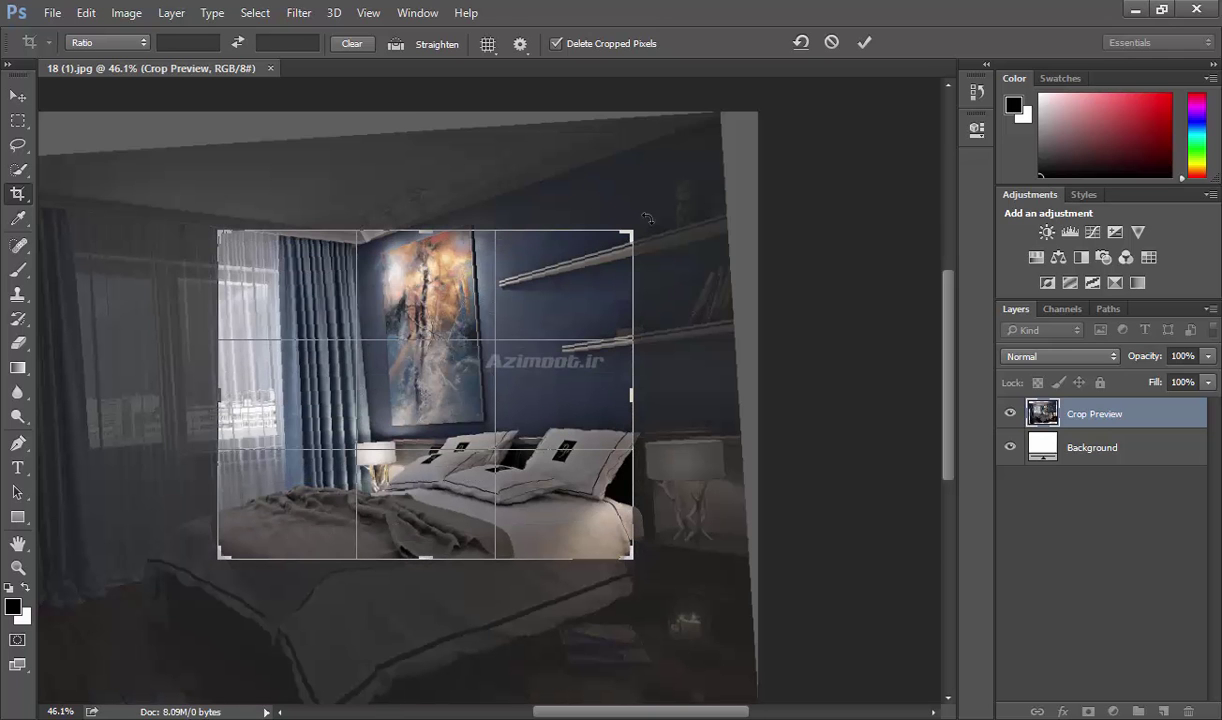
Turn on Auto Center Preview, toggle Show Cropped Area, and widen the crop to the right lamp.
click(519, 45)
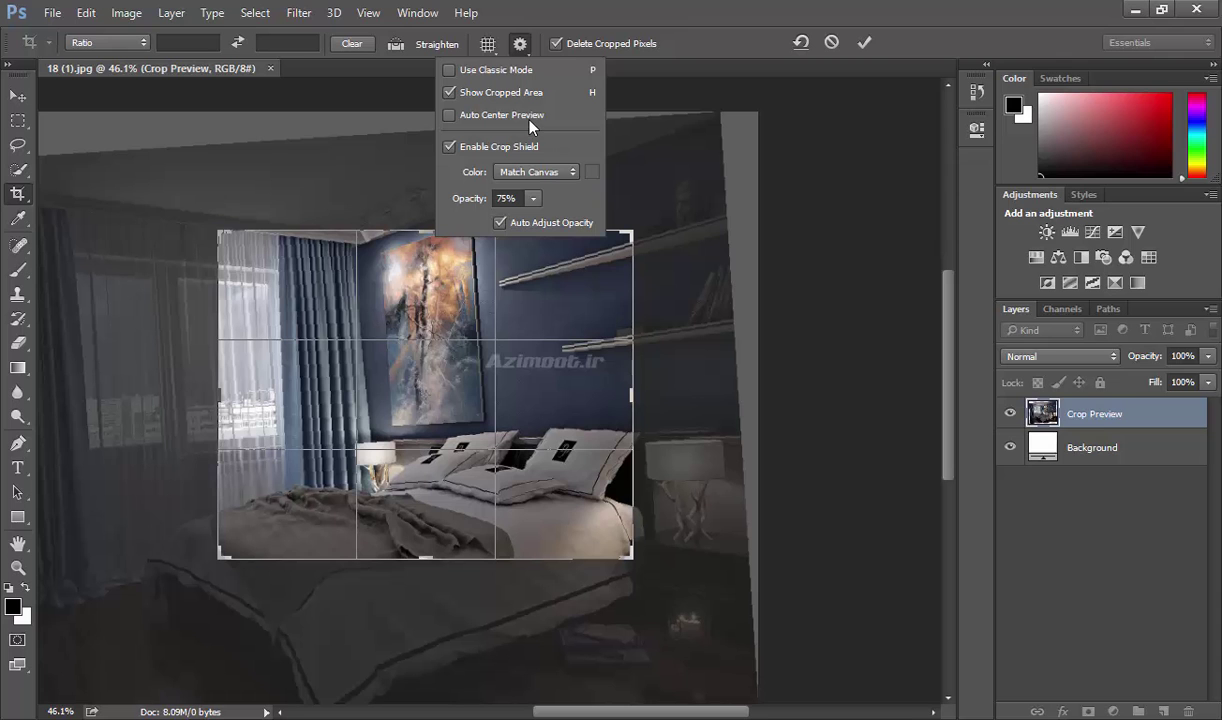
click(505, 115)
click(513, 94)
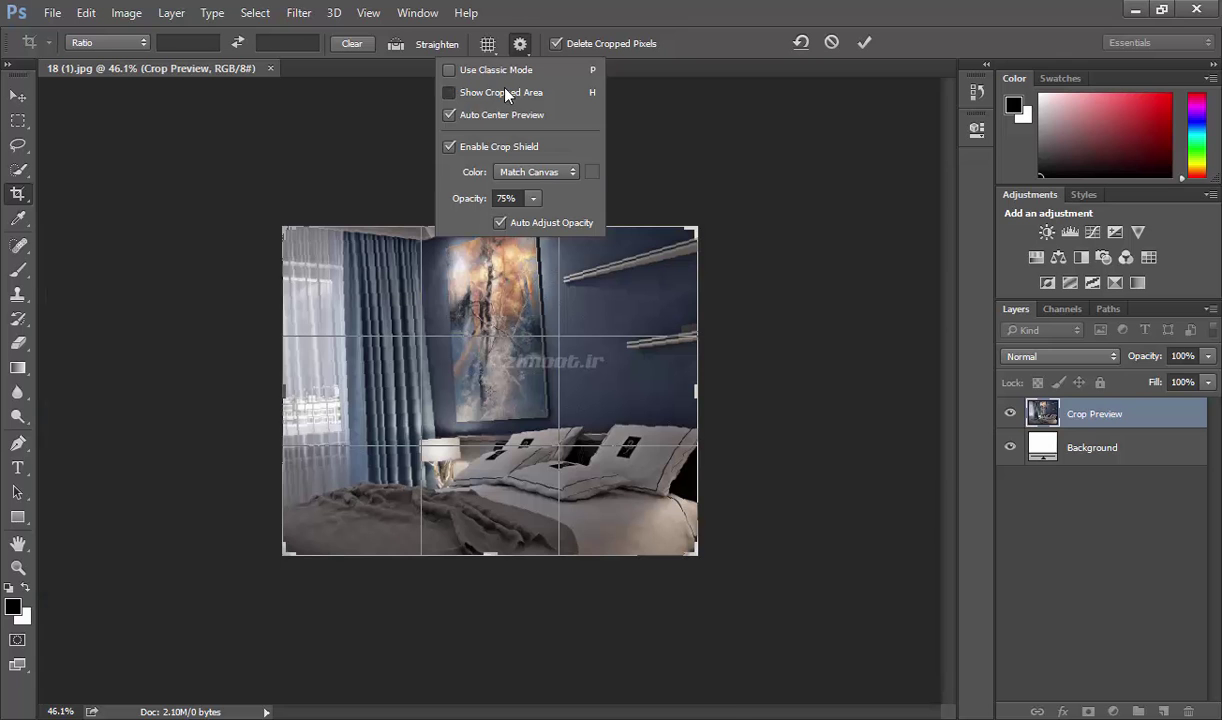
click(507, 91)
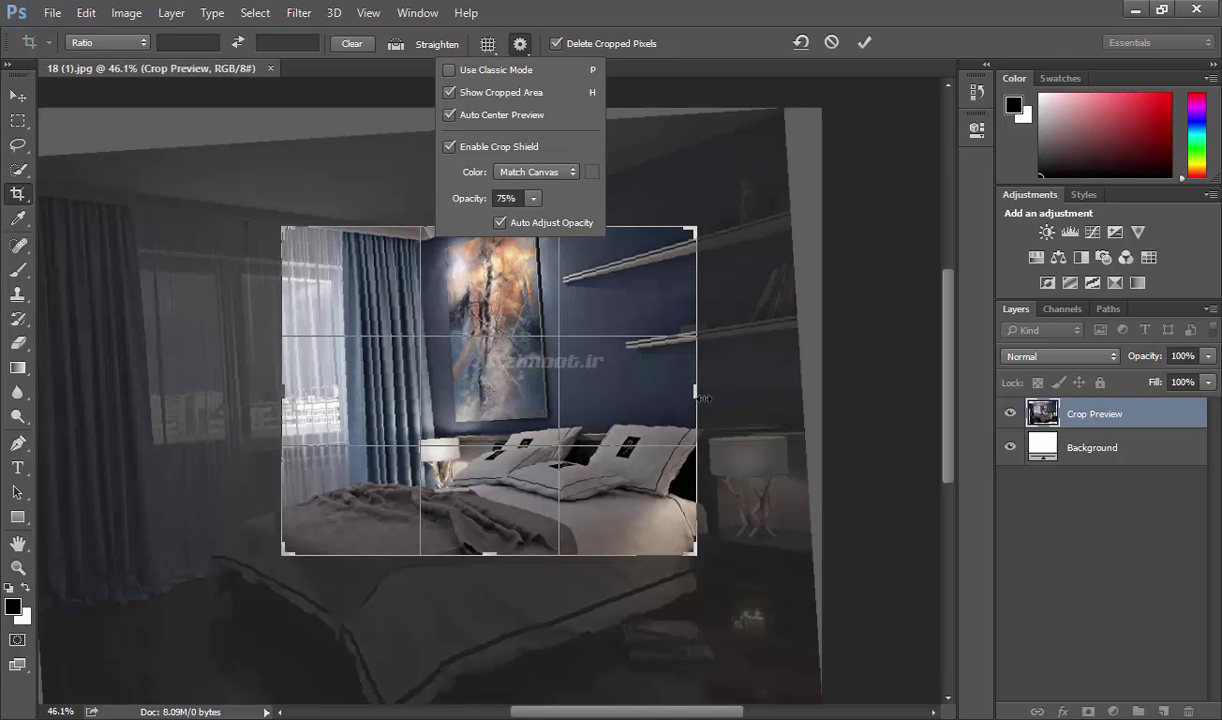
drag(700, 399, 741, 398)
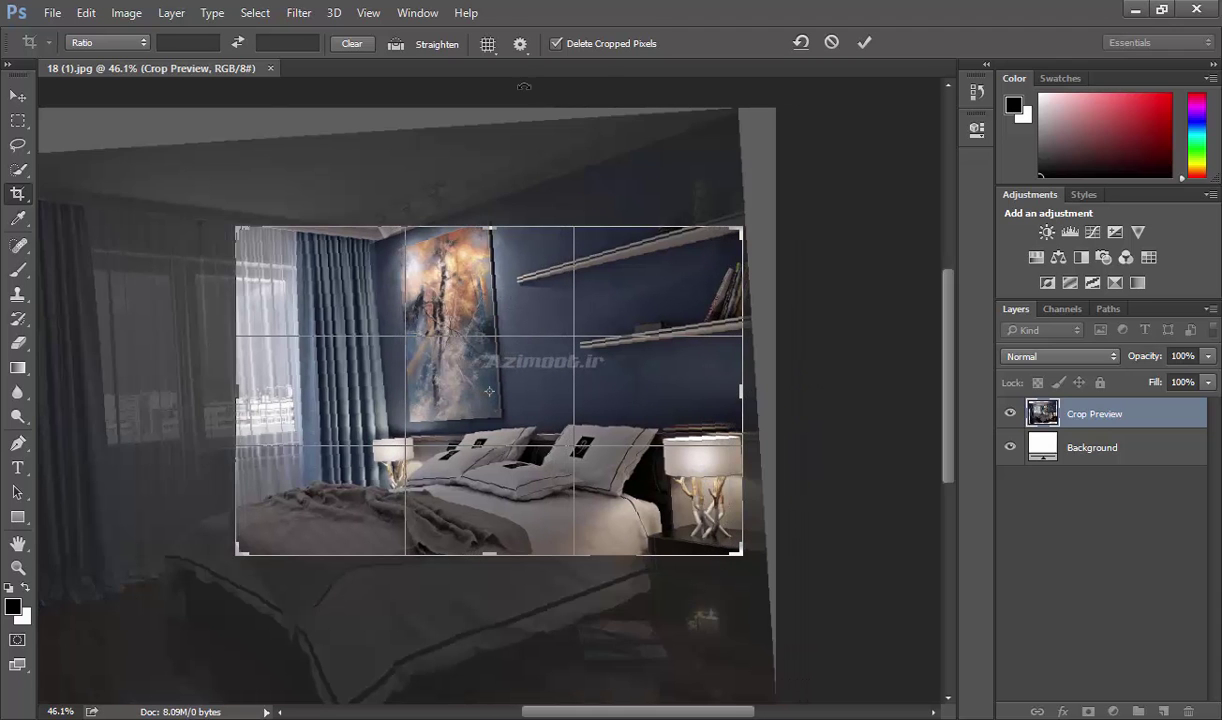
Toggle Enable Crop Shield off and on, and lower its opacity to 85%.
click(520, 44)
click(519, 148)
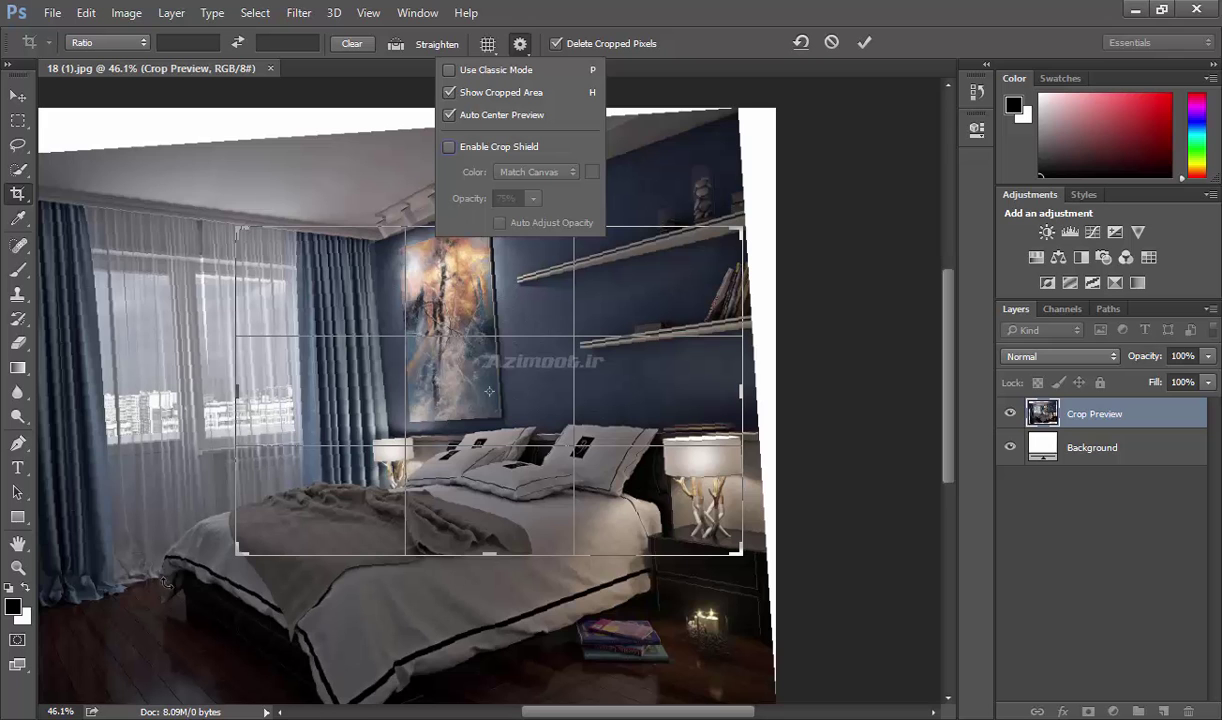
click(527, 150)
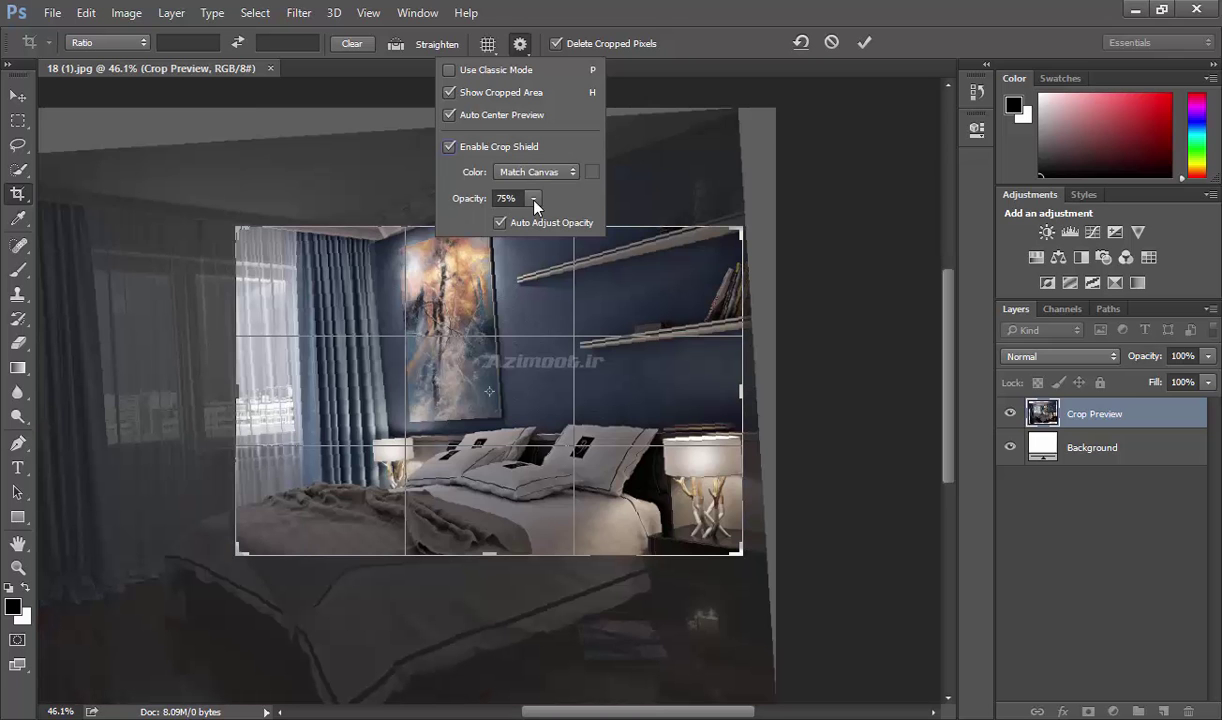
click(534, 199)
mouse_move(505, 220)
mouse_down()
mouse_move(473, 222)
mouse_move(543, 222)
mouse_up()
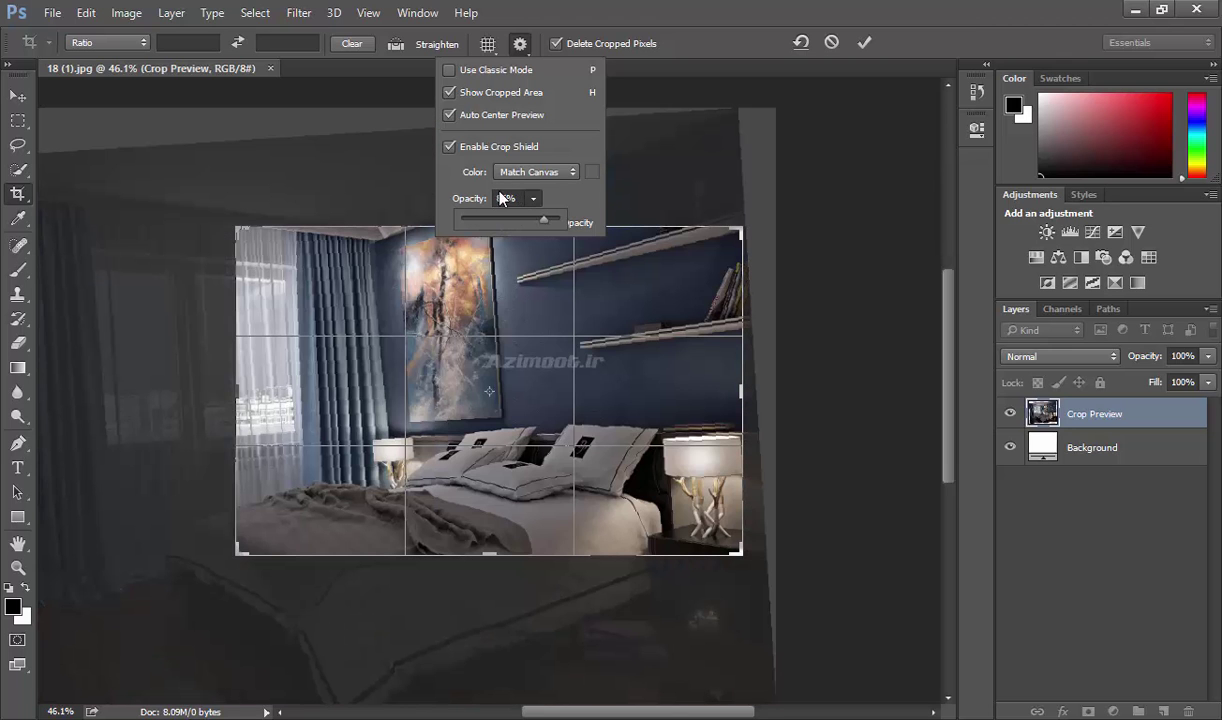
click(519, 44)
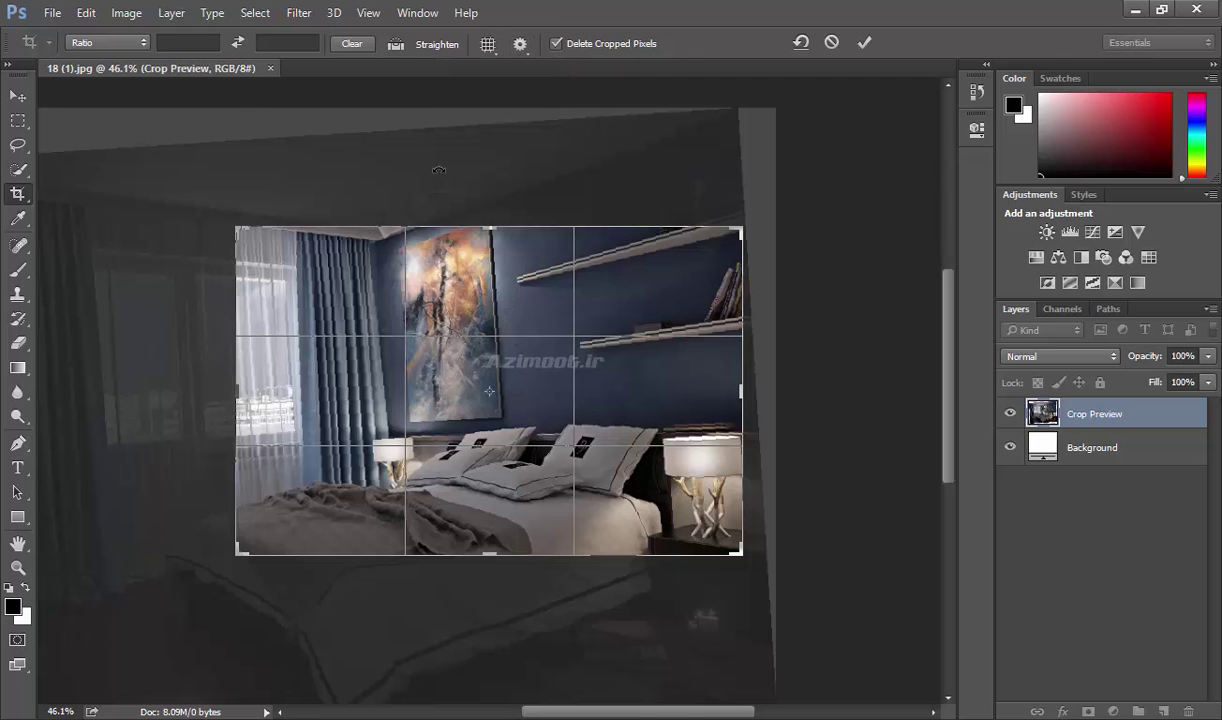
Cancel the pending bedroom crop and switch to the azimoot (19).jpg facade photo.
key(Return)
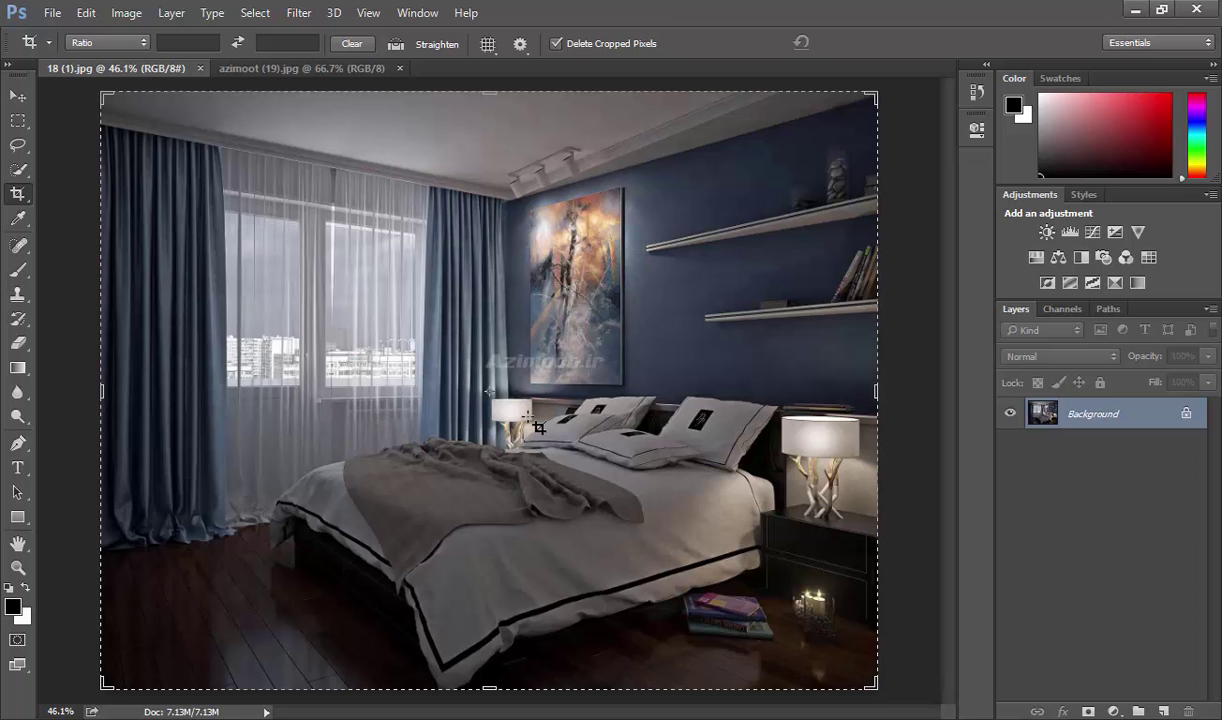
click(270, 69)
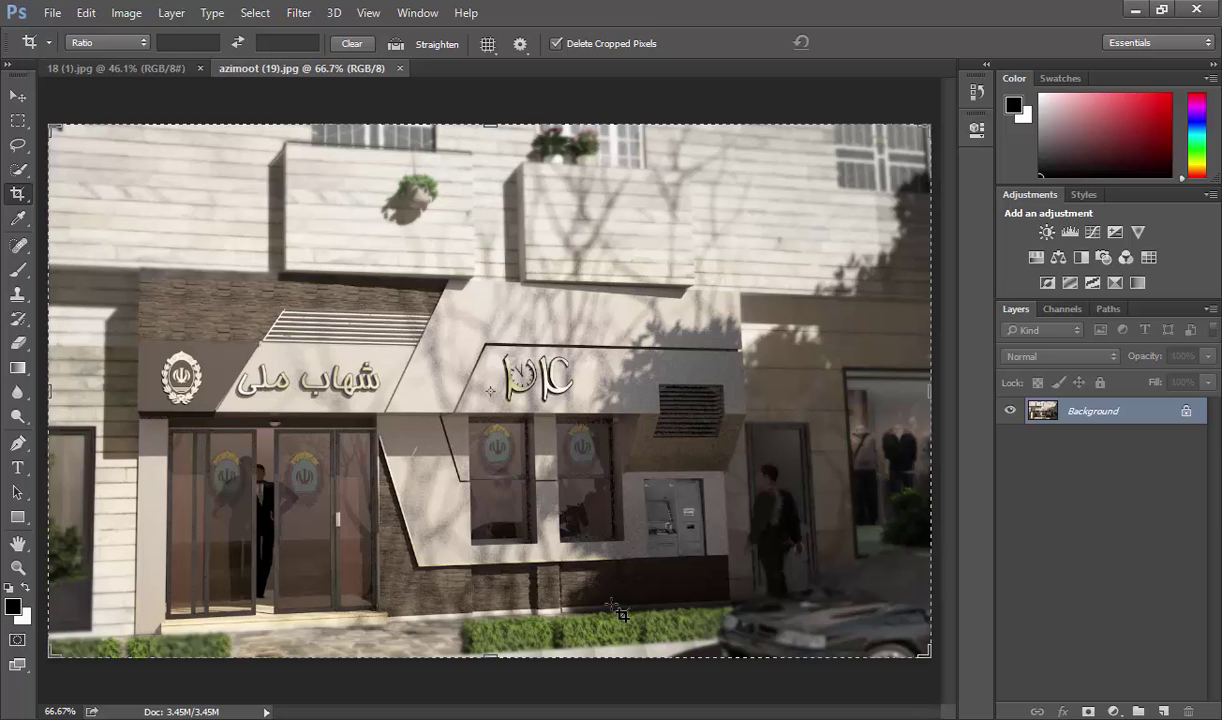
Straighten the facade along the storefront base, apply the crop, then close the photo.
click(397, 48)
drag(160, 632, 712, 601)
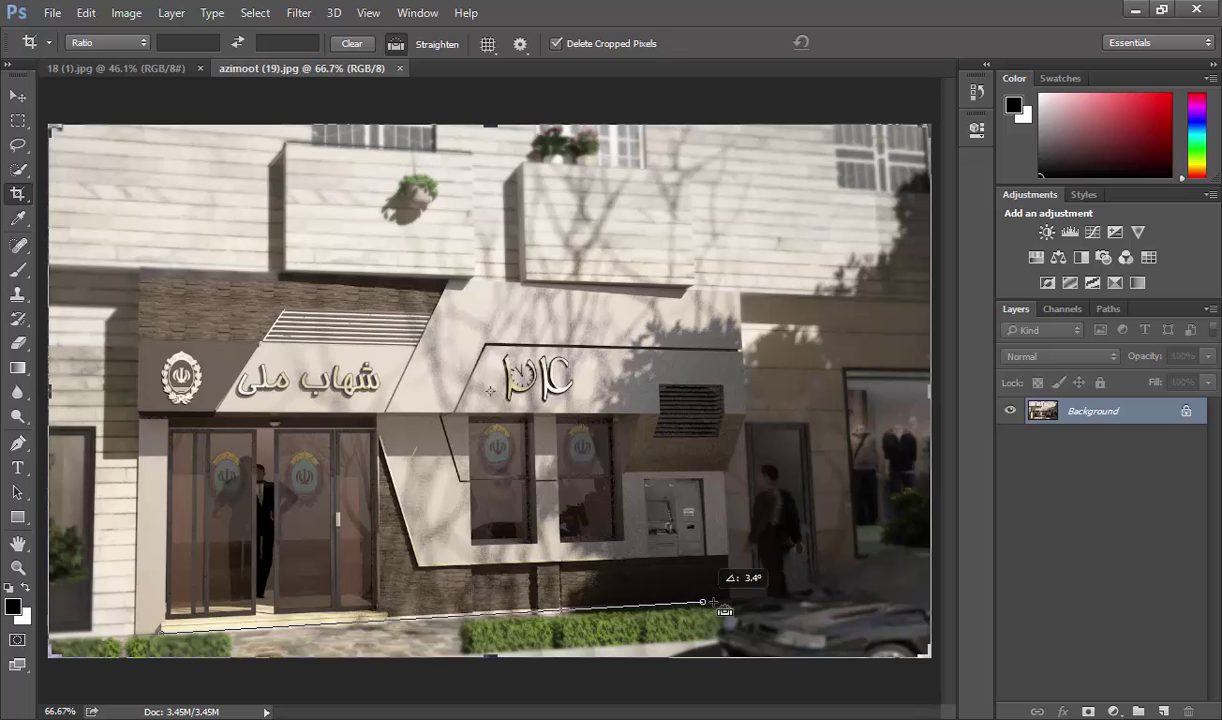
mouse_move(712, 601)
mouse_down()
mouse_move(402, 625)
mouse_move(866, 597)
mouse_up()
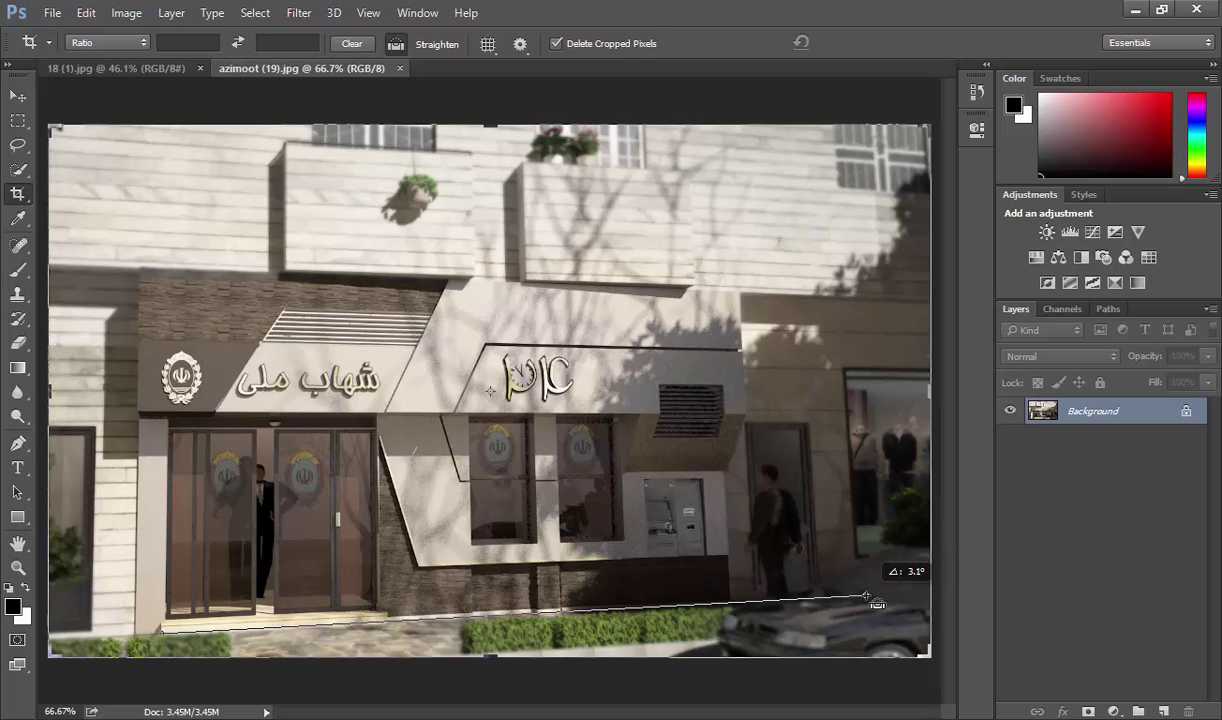
drag(866, 597, 857, 598)
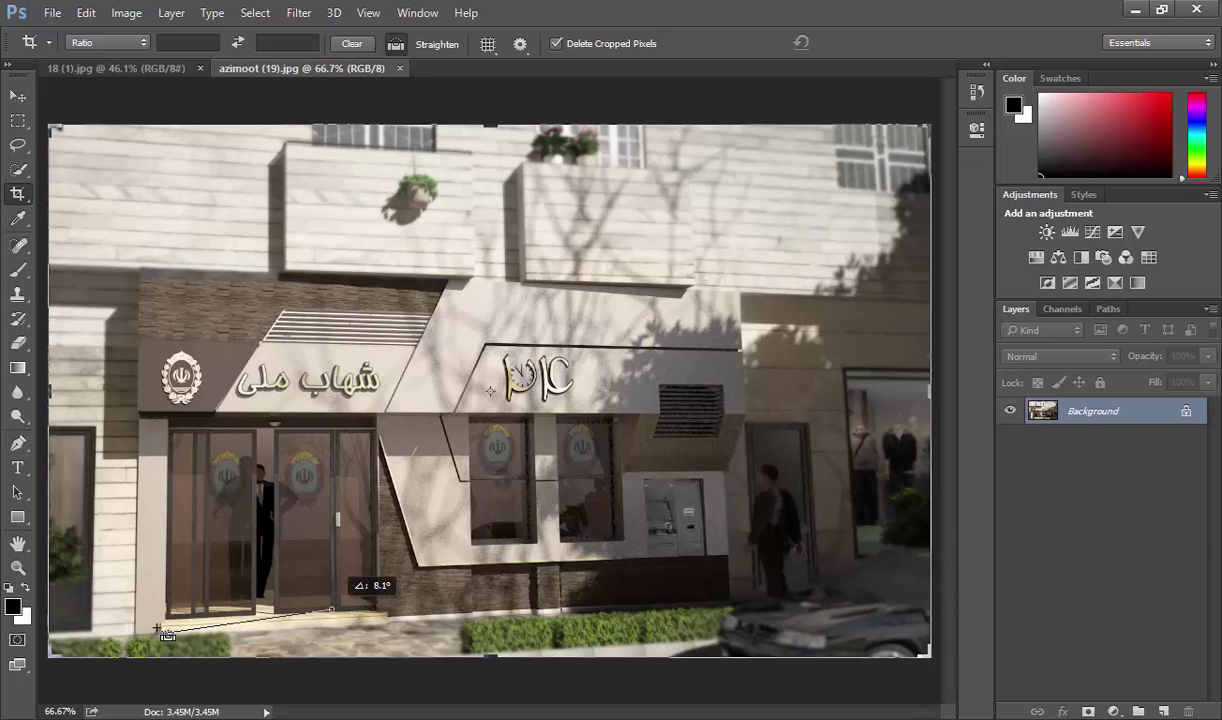
mouse_move(857, 598)
mouse_down()
mouse_move(590, 665)
mouse_move(800, 603)
mouse_up()
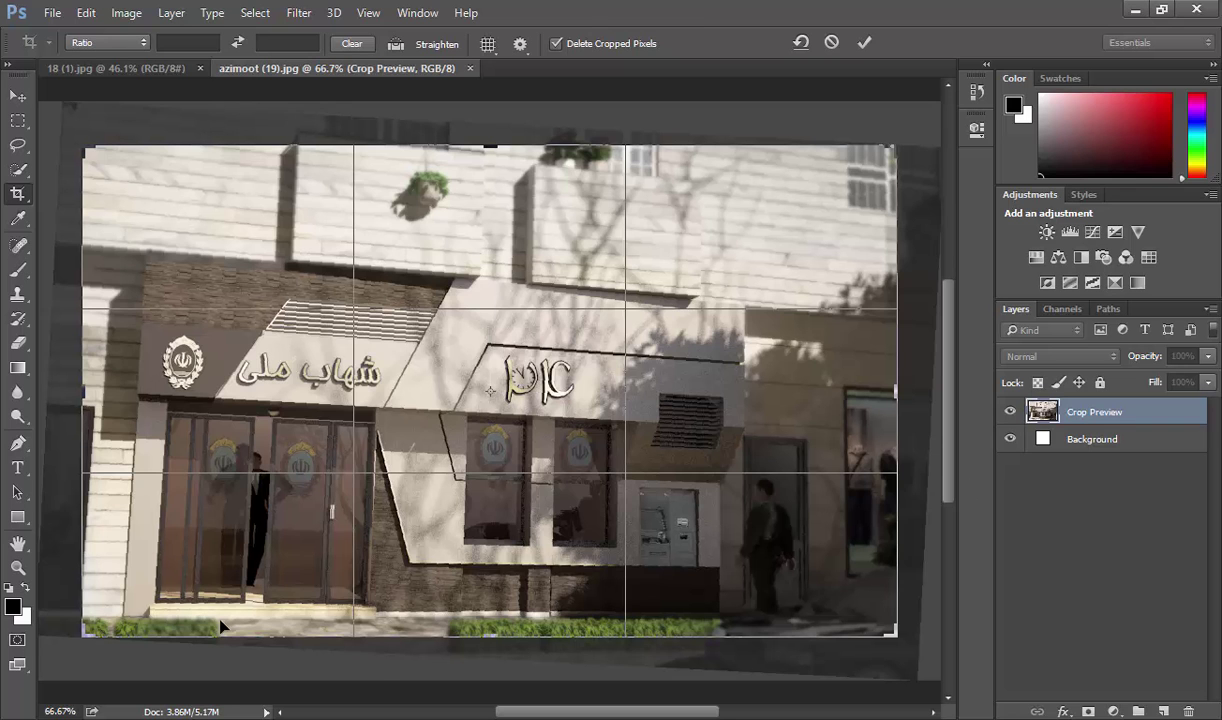
click(863, 42)
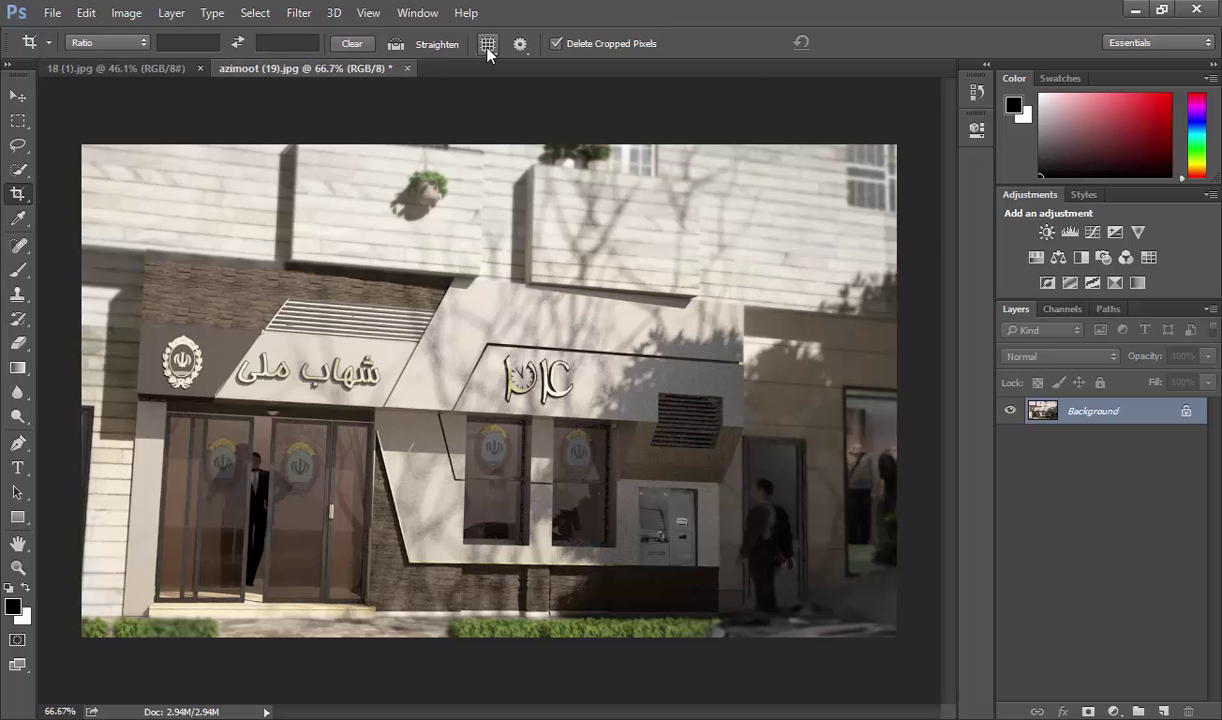
click(407, 68)
Close the facade without saving, then perspective-crop the bedroom to the flattened wall painting.
click(631, 288)
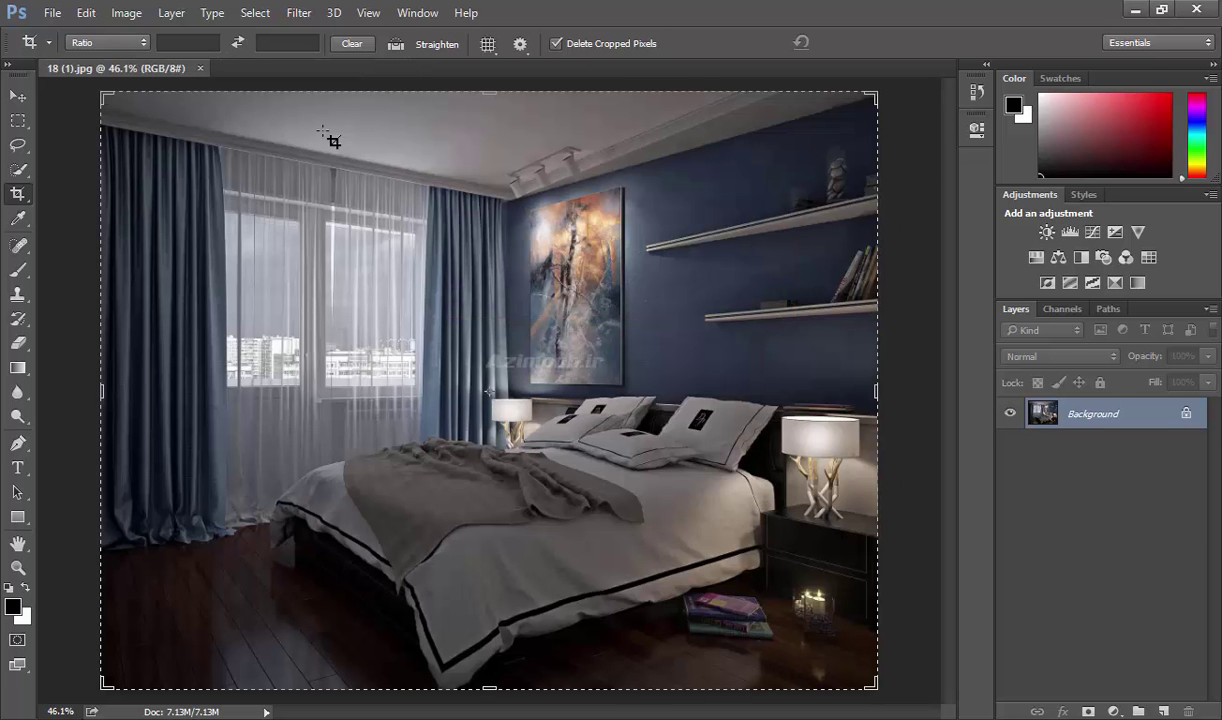
right_click(20, 195)
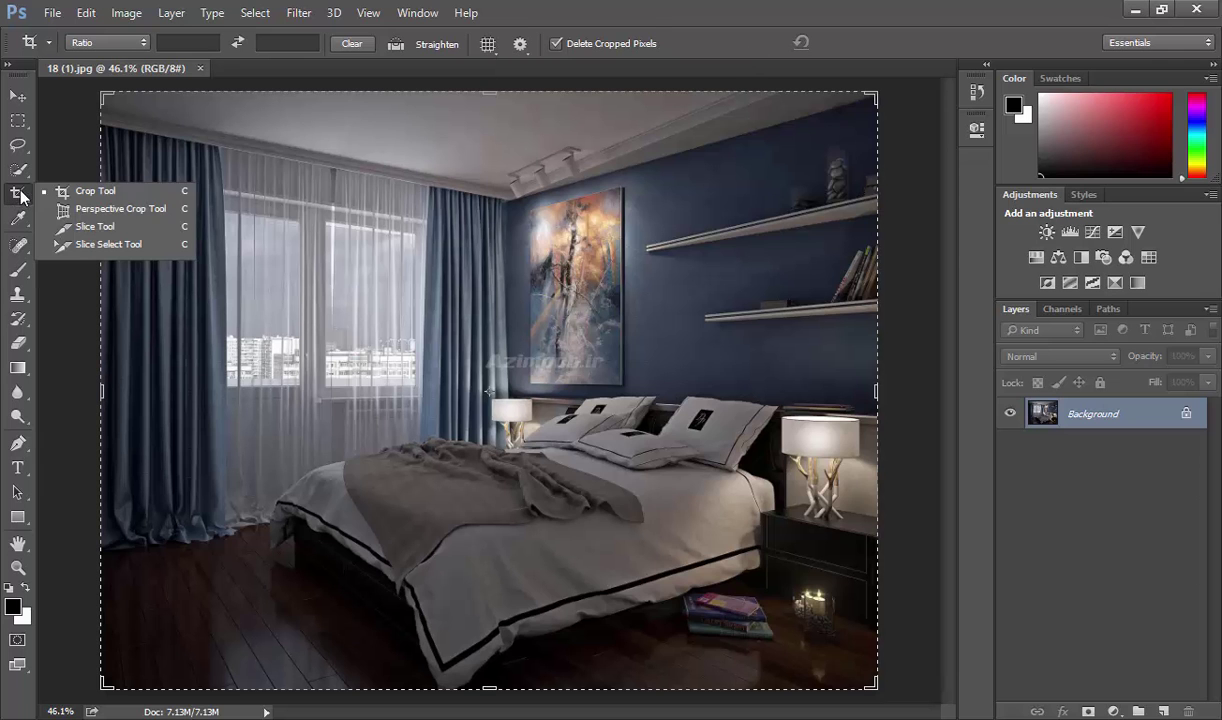
click(92, 210)
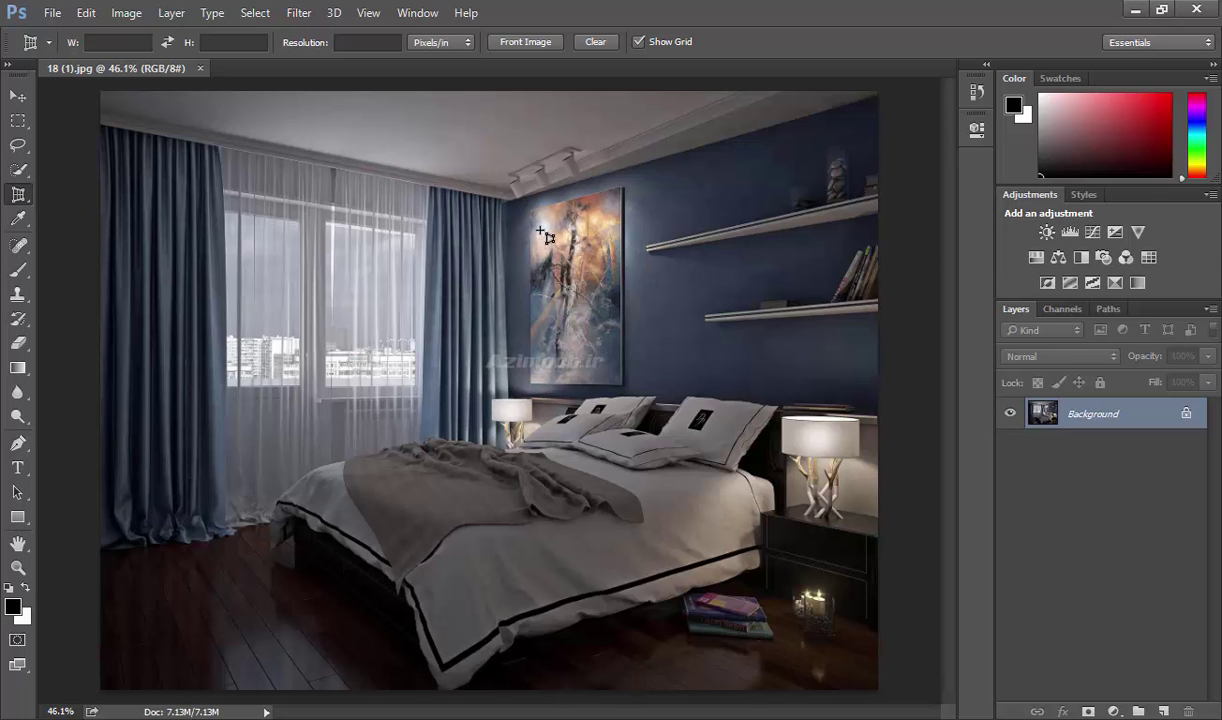
drag(531, 211, 641, 384)
mouse_move(641, 214)
mouse_down()
mouse_move(701, 217)
mouse_move(622, 187)
mouse_up()
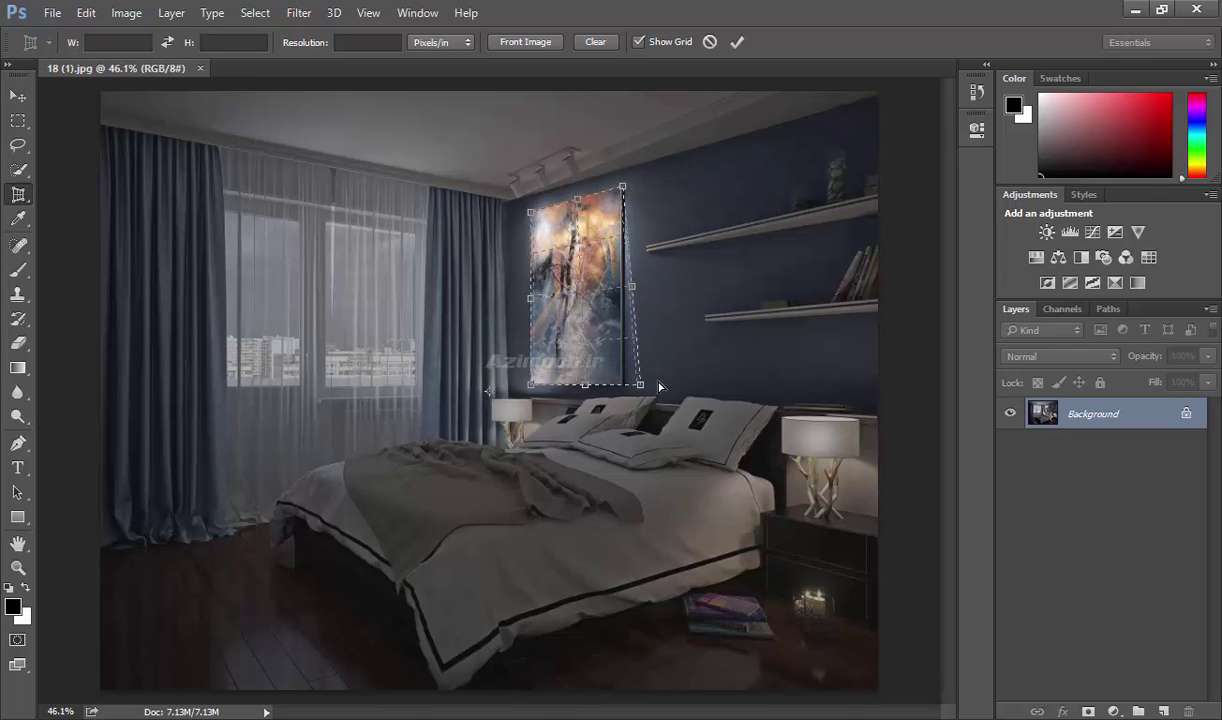
drag(641, 386, 623, 390)
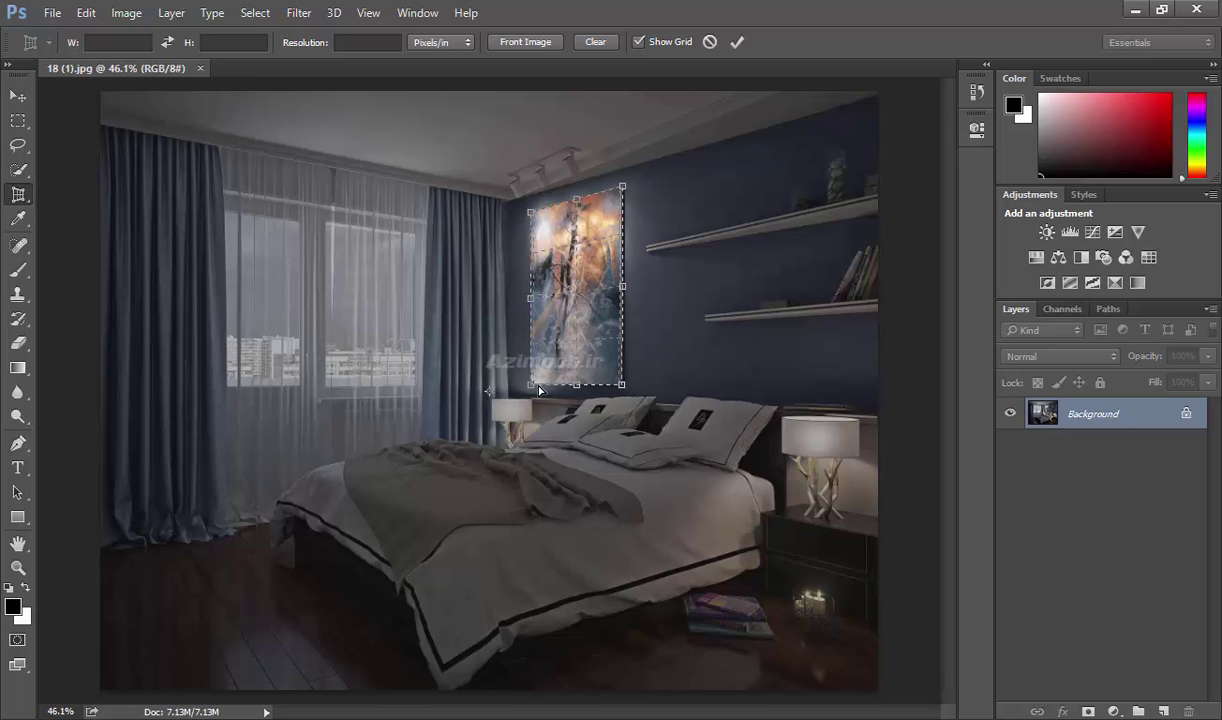
click(736, 42)
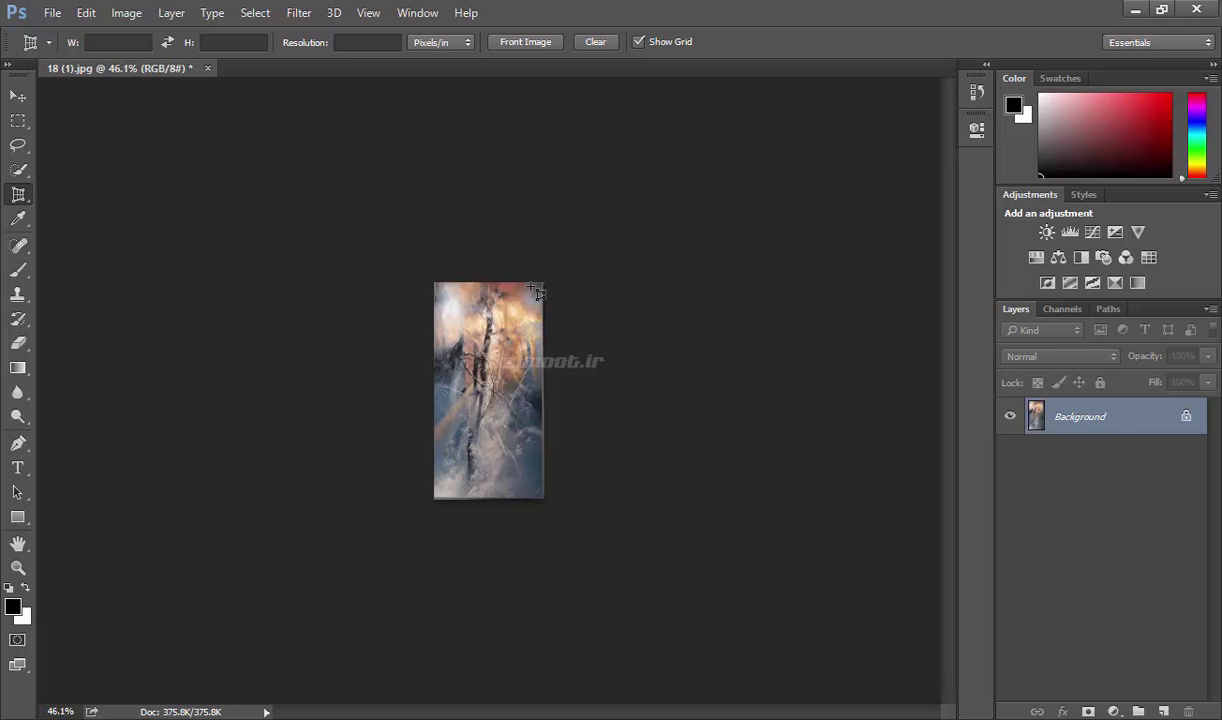
Undo the painting crop and try the crop width and height fields.
key(ctrl+z)
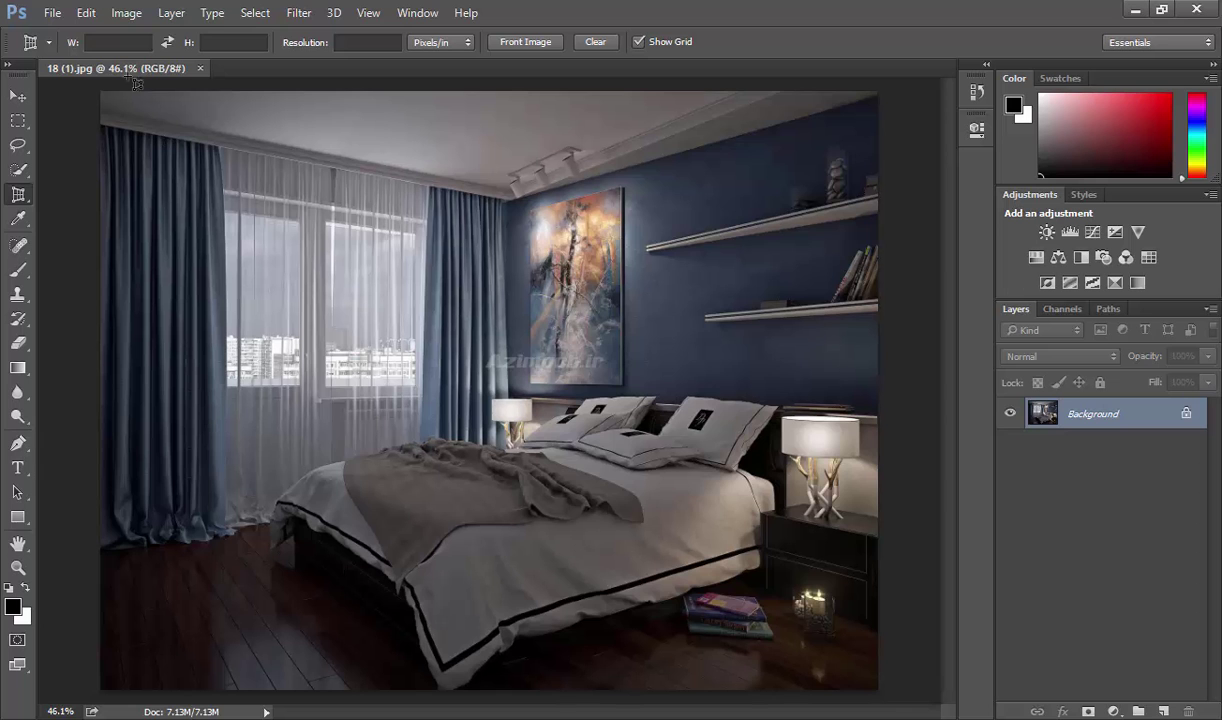
click(143, 42)
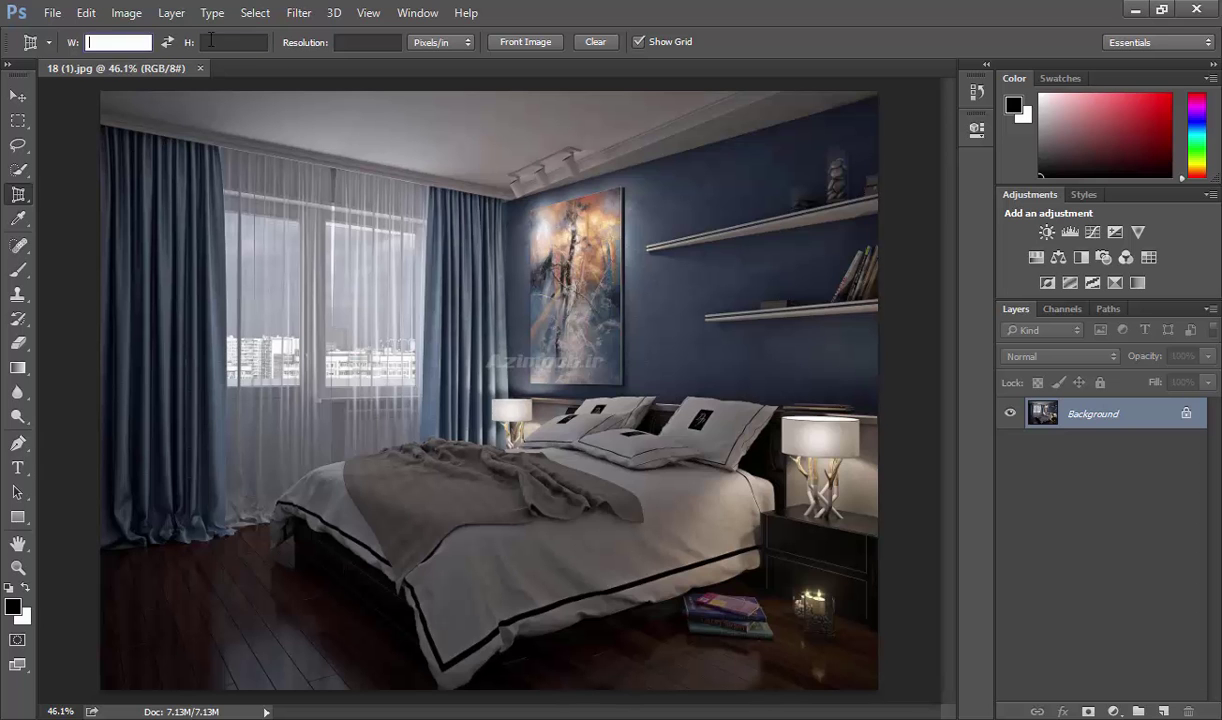
click(202, 40)
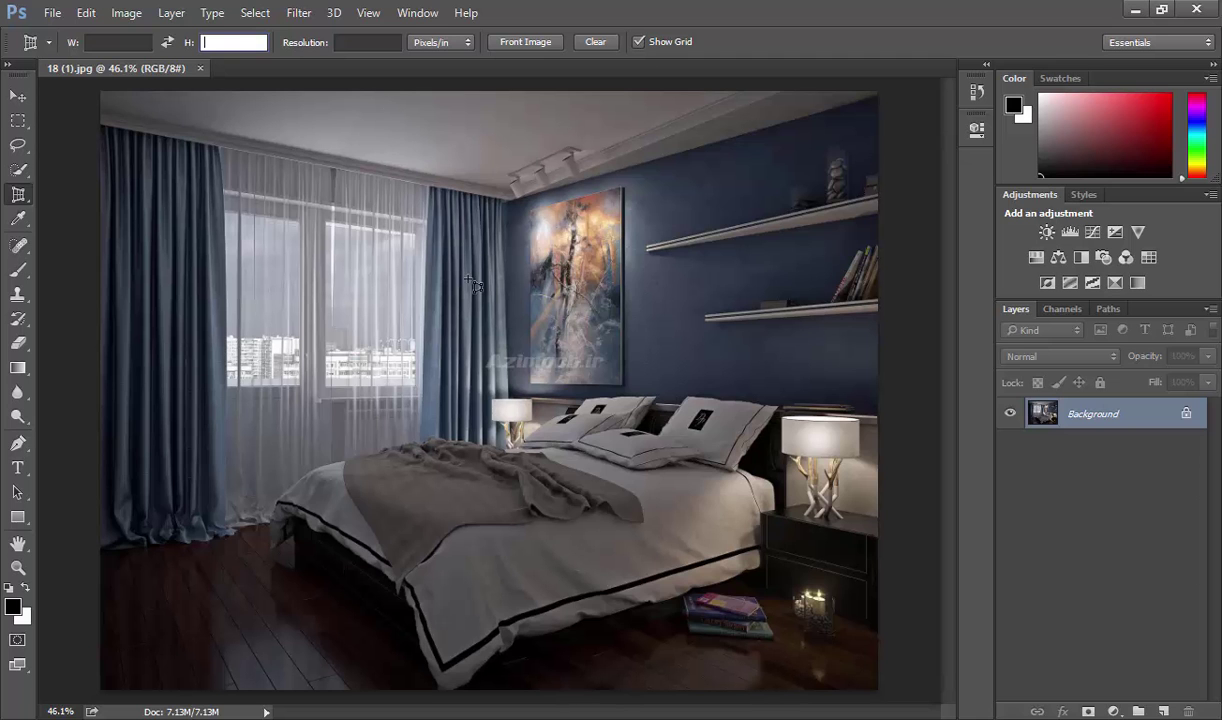
Set resolution units to pixels/cm, try Front Image and Clear, then outline a new painting crop.
click(433, 44)
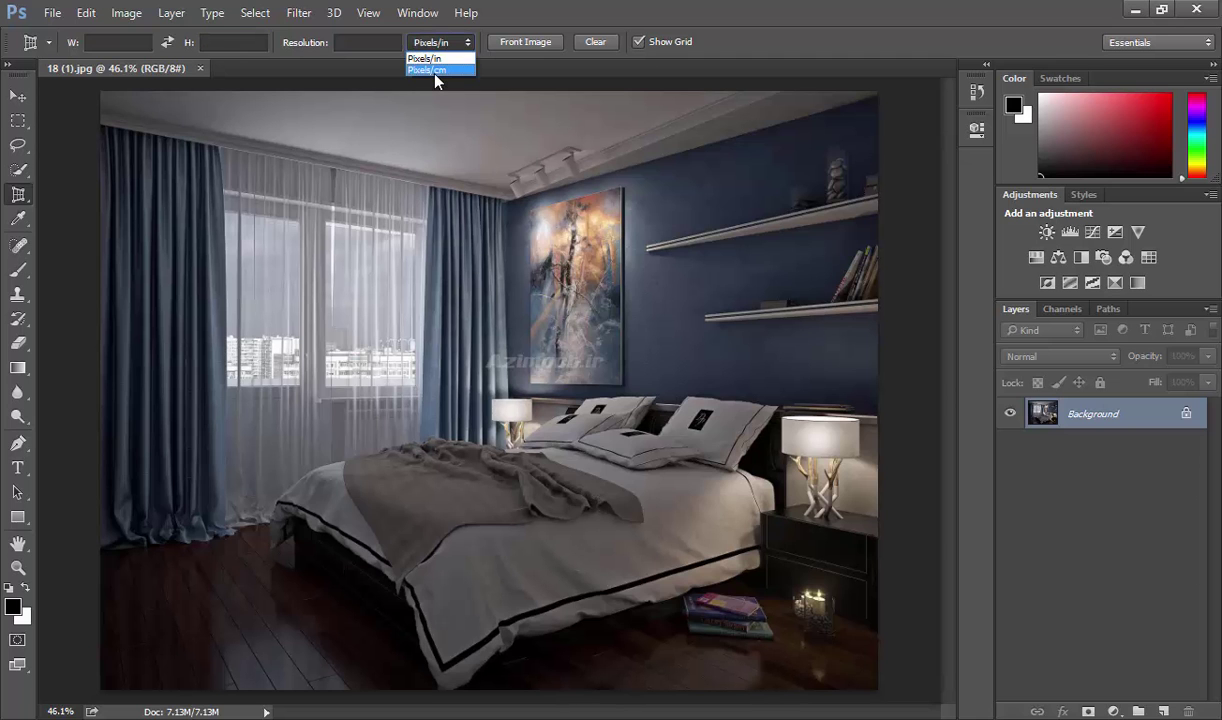
click(435, 72)
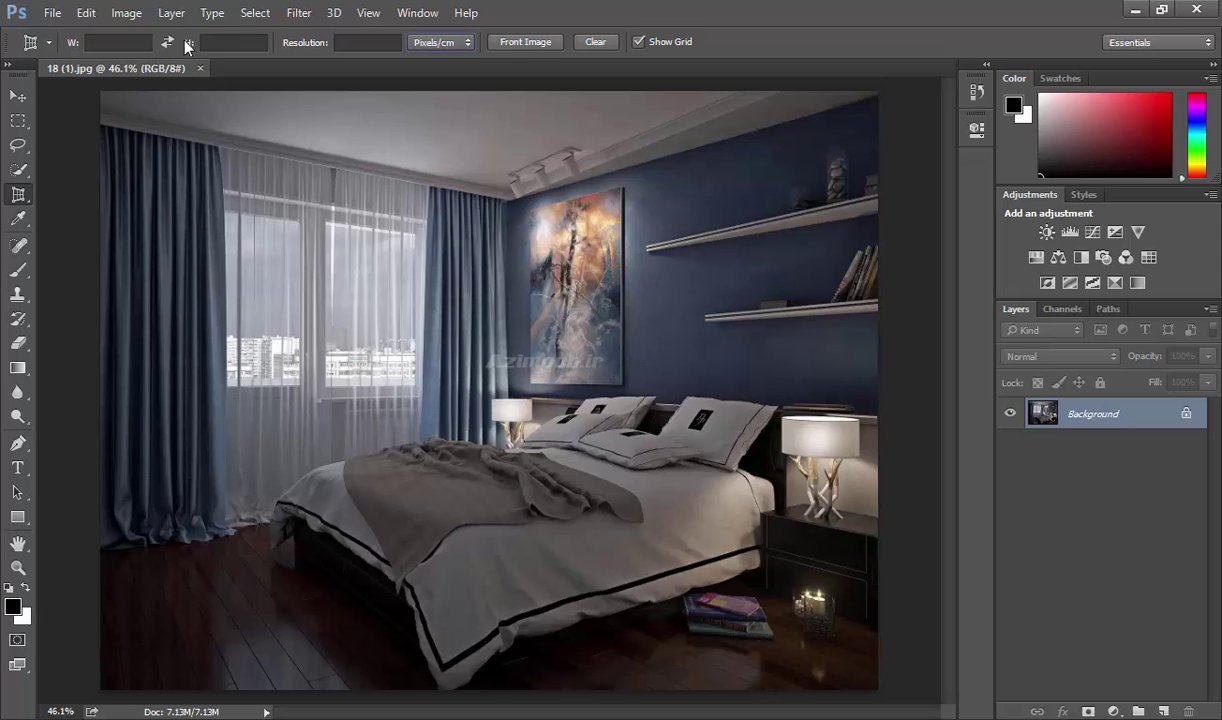
click(530, 44)
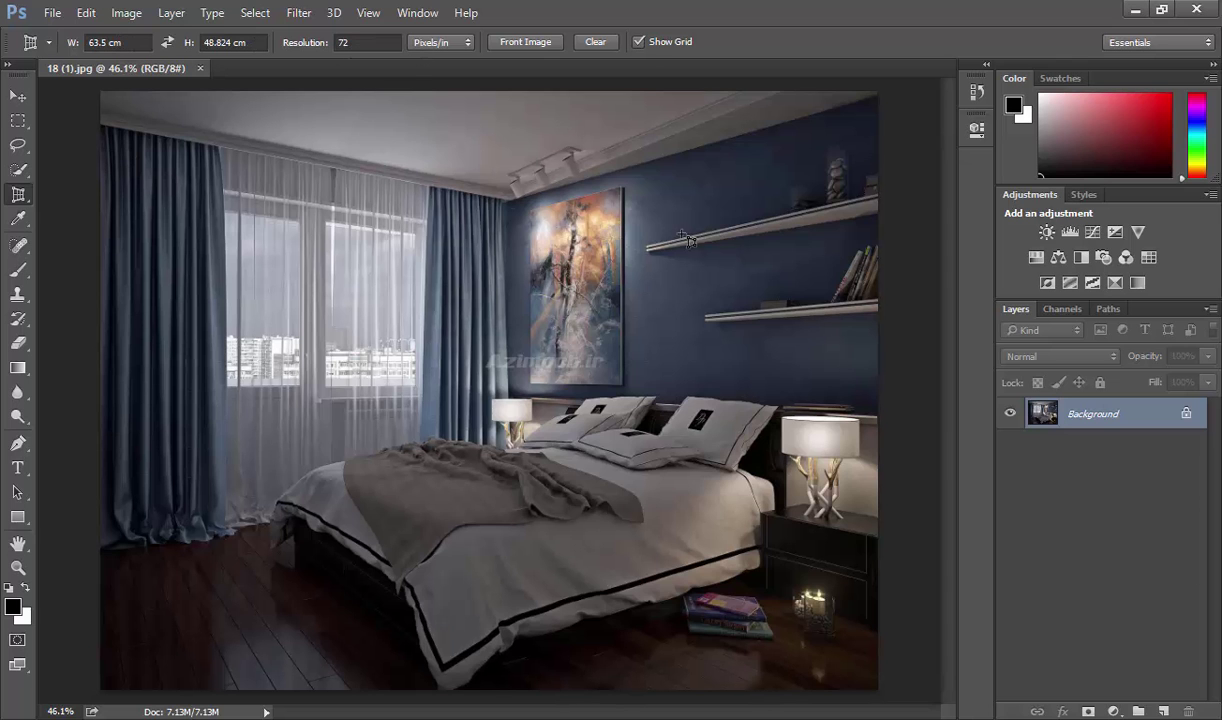
click(595, 42)
drag(512, 201, 710, 426)
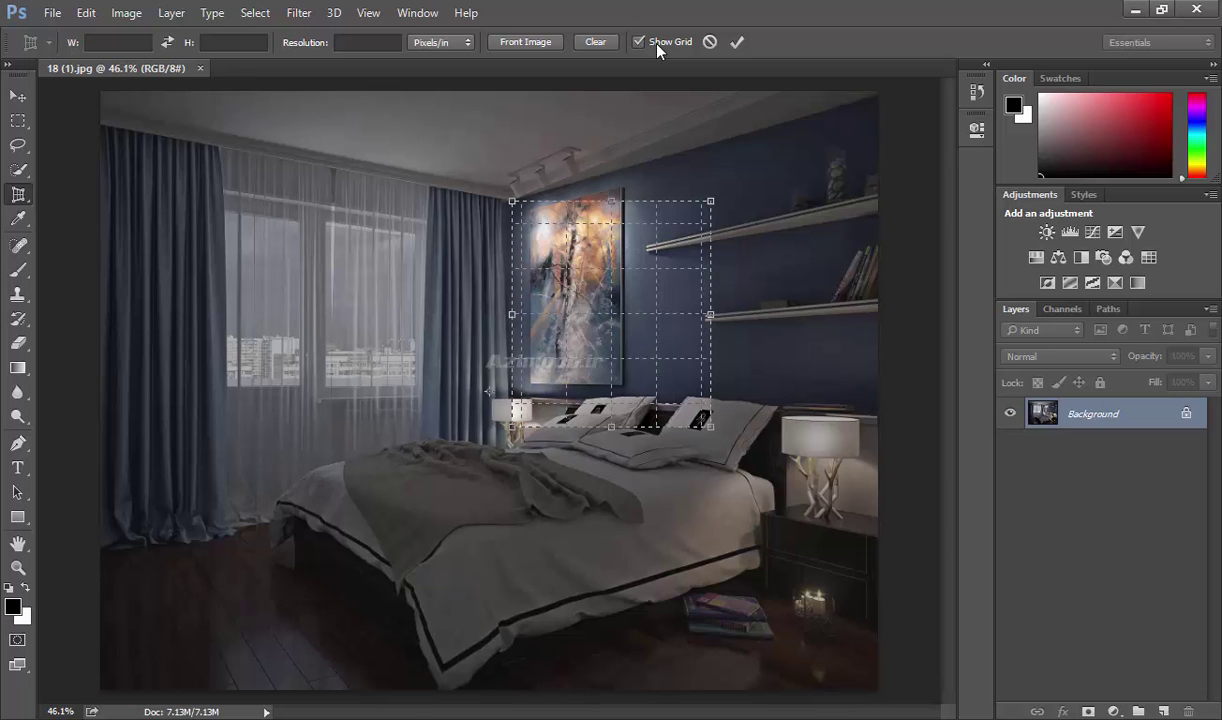
Cancel the crop and, with the Slice Tool, slice the right-hand shelves and the window-curtain area.
click(709, 42)
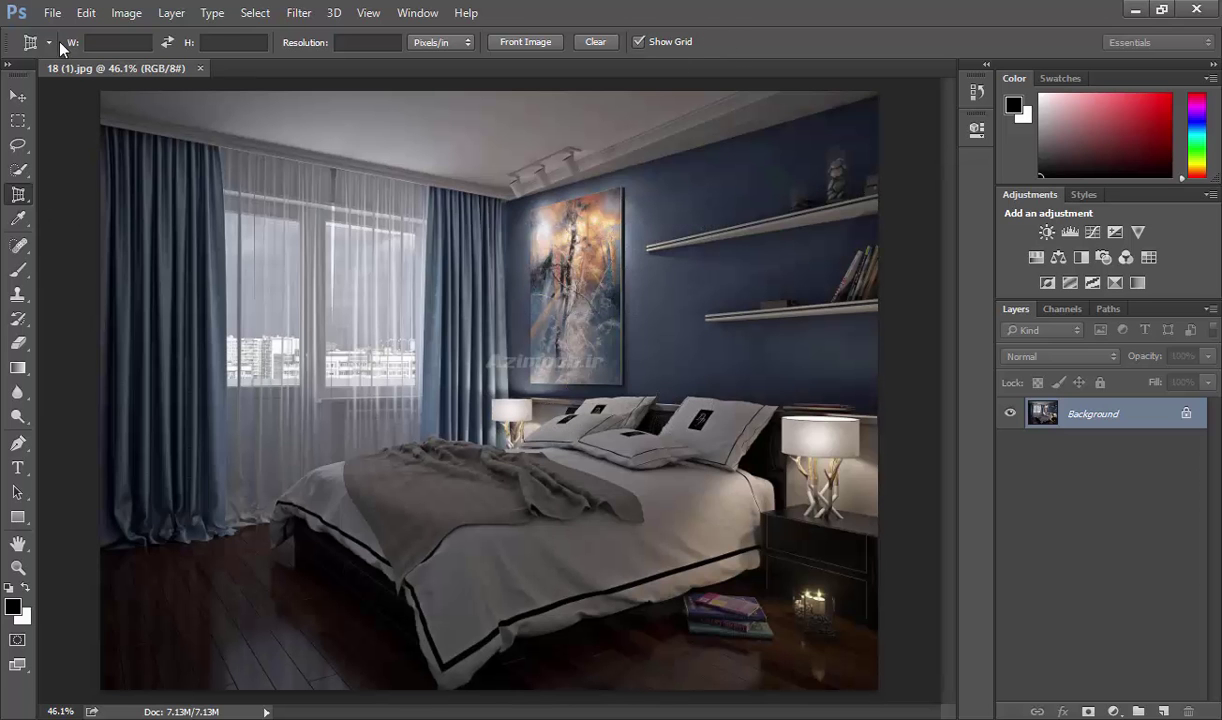
right_click(21, 196)
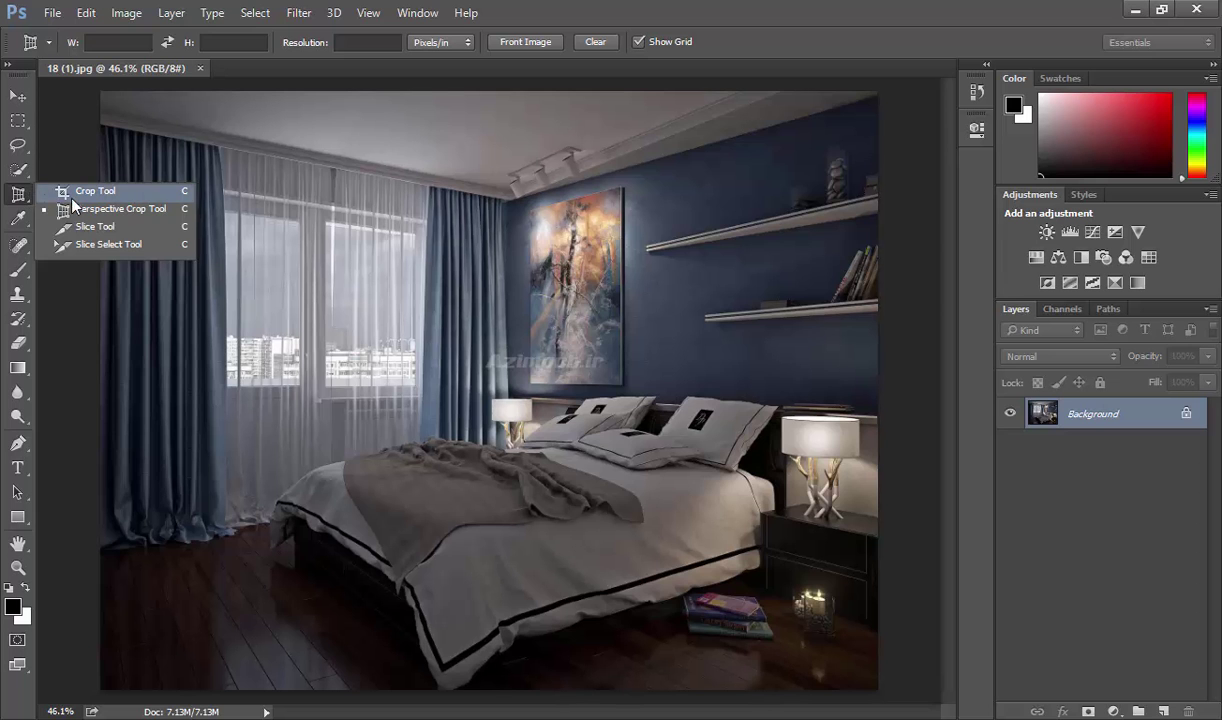
click(92, 228)
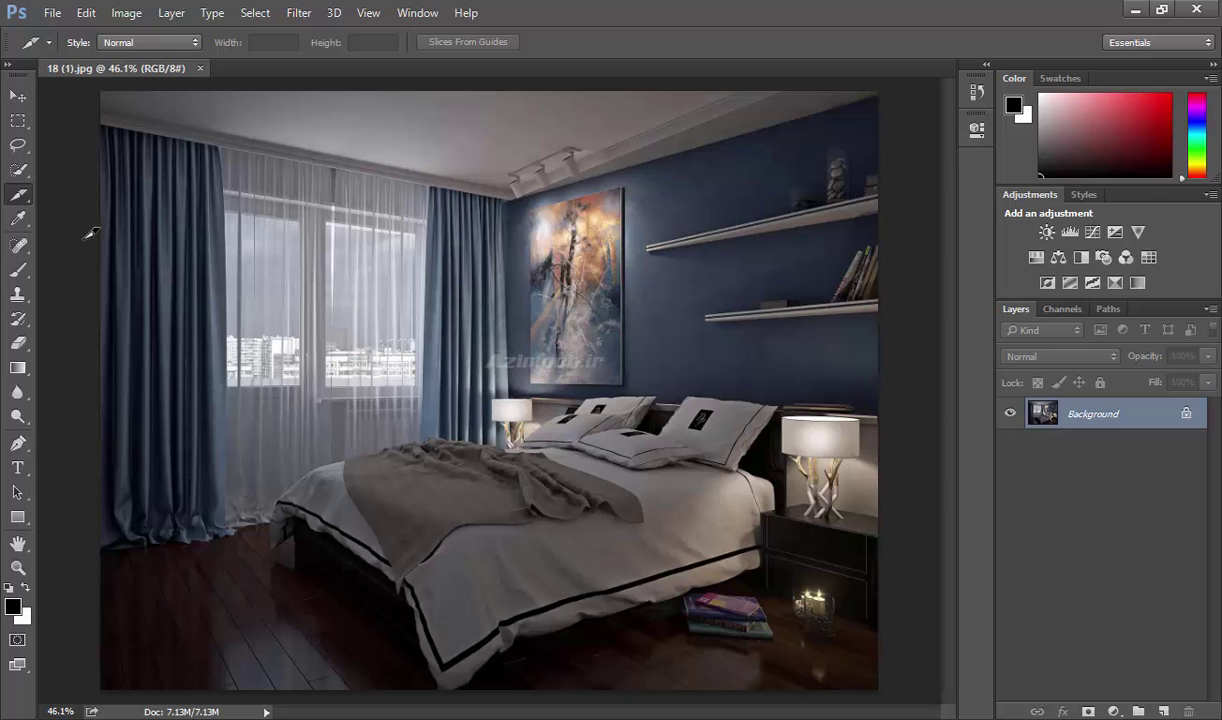
drag(834, 166, 713, 319)
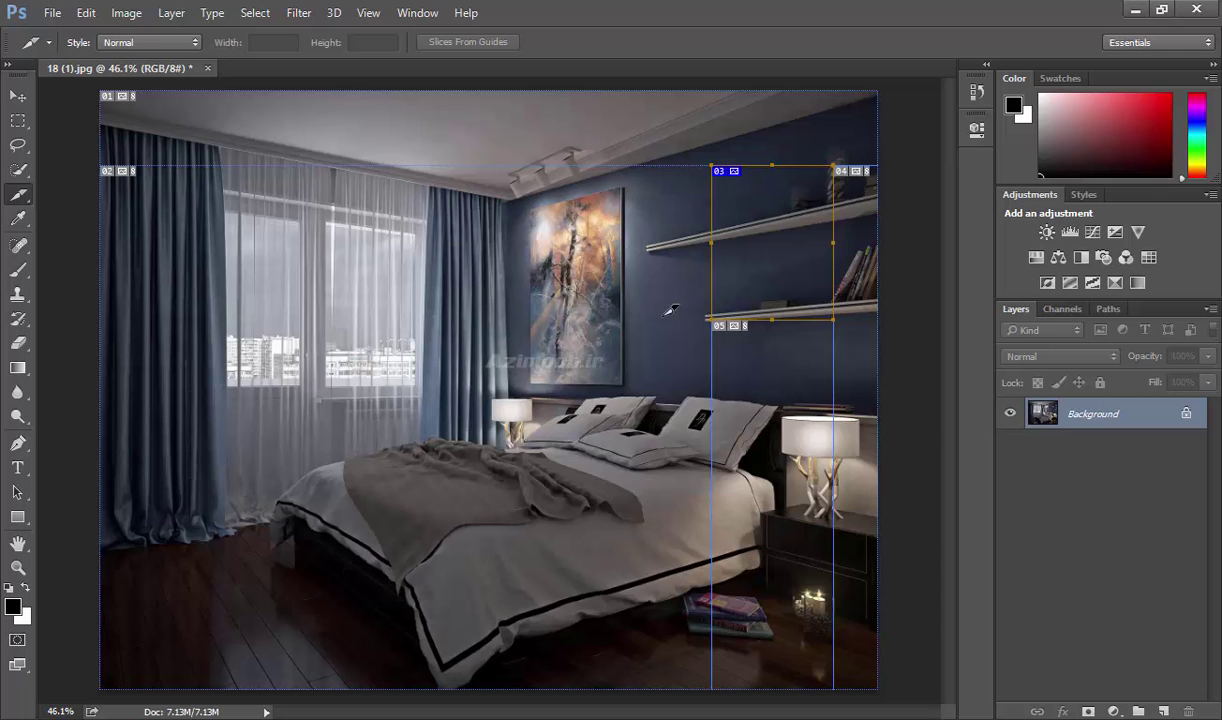
drag(522, 294, 346, 466)
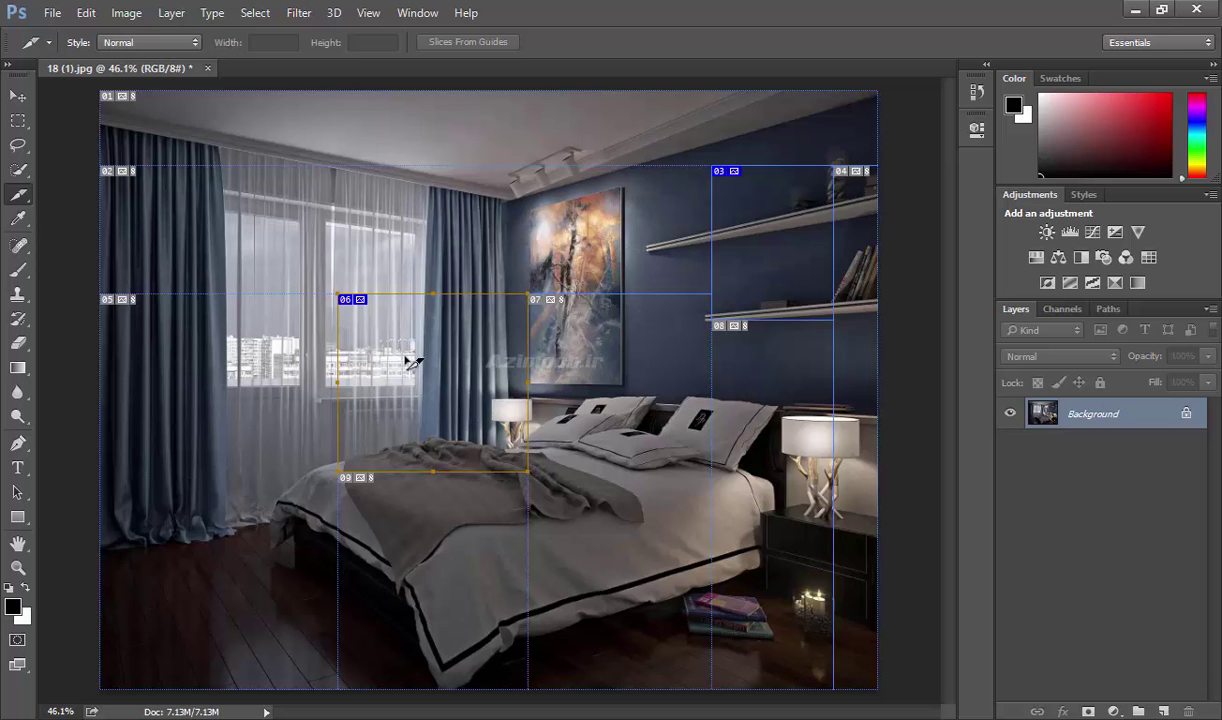
Slice the curtain beside the painting and a lower-left floor patch, keeping Style Normal, then show rulers.
mouse_move(411, 216)
mouse_down()
mouse_move(522, 250)
mouse_move(593, 343)
mouse_up()
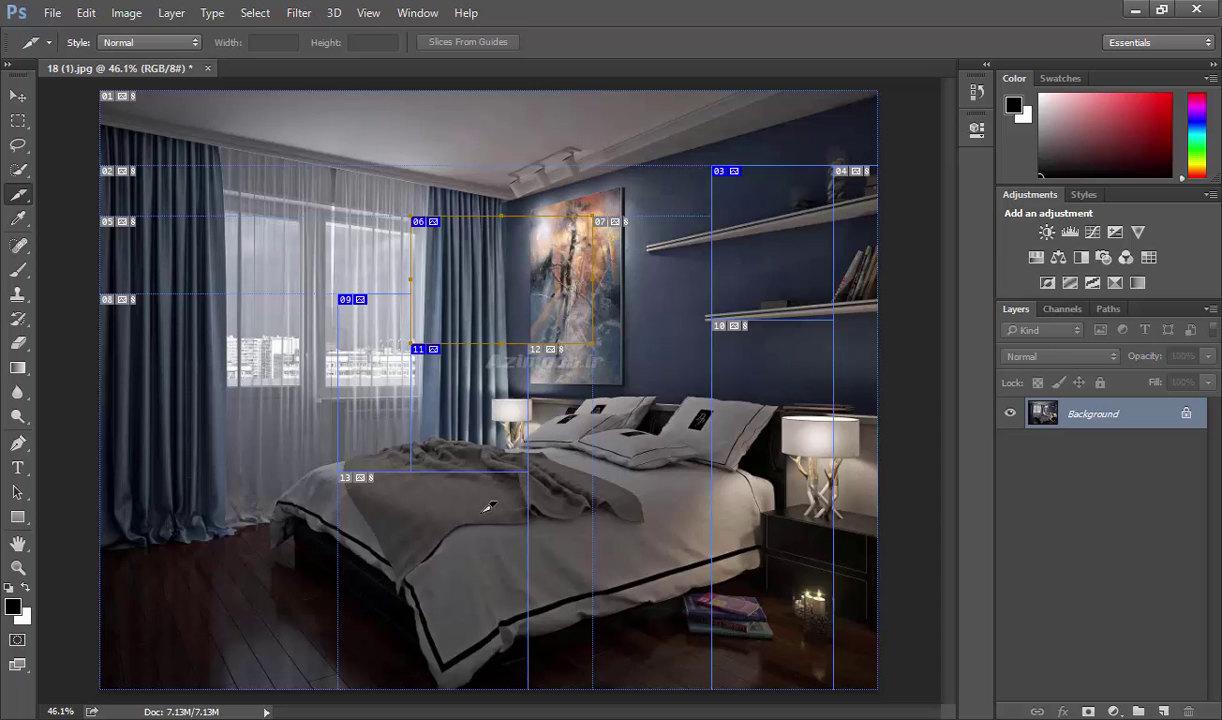
click(146, 42)
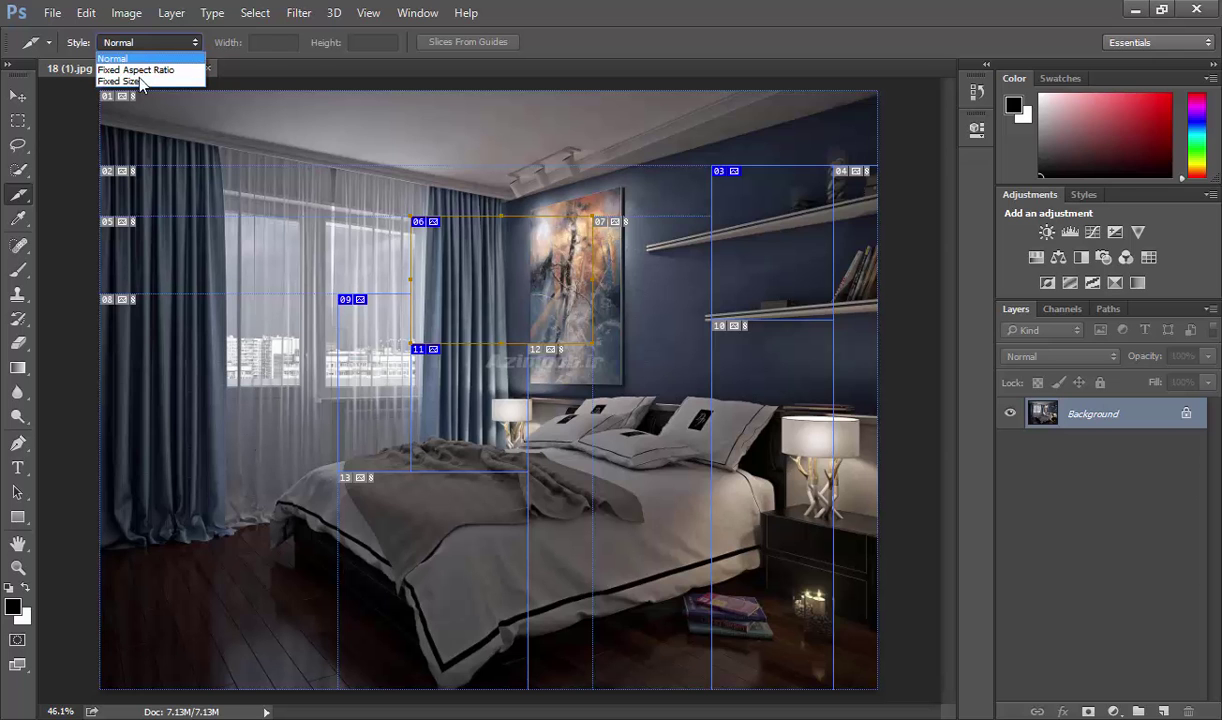
click(271, 43)
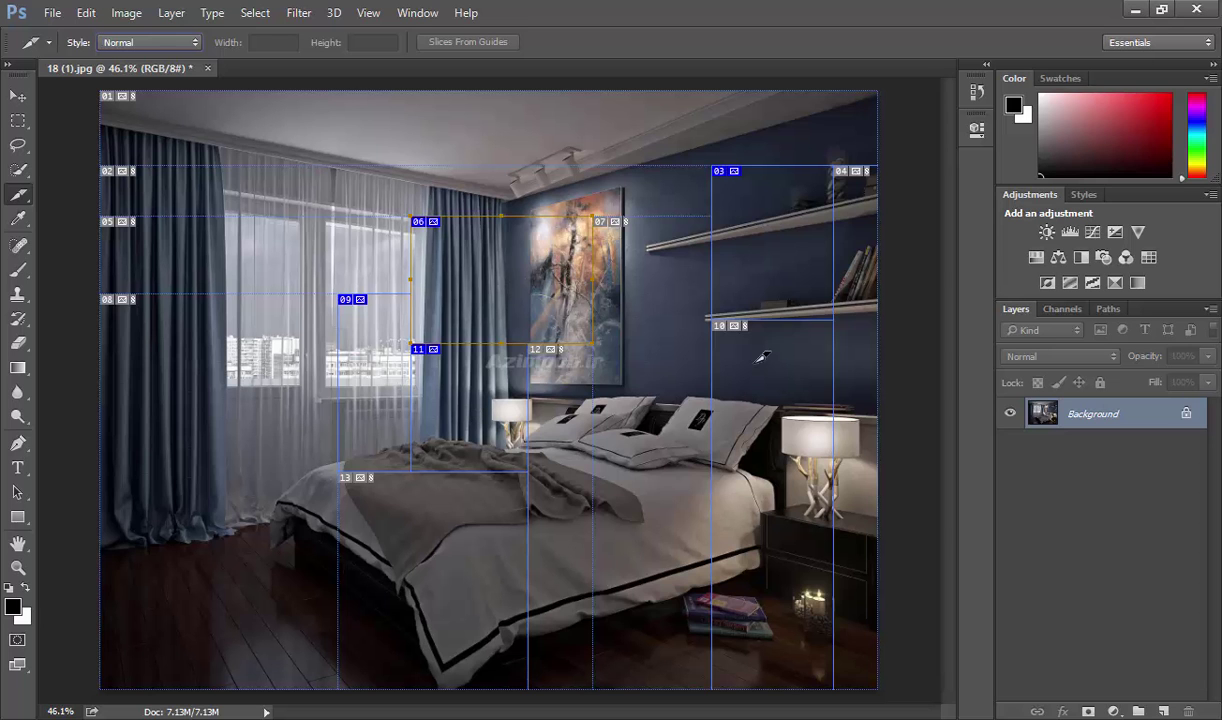
drag(261, 627, 160, 560)
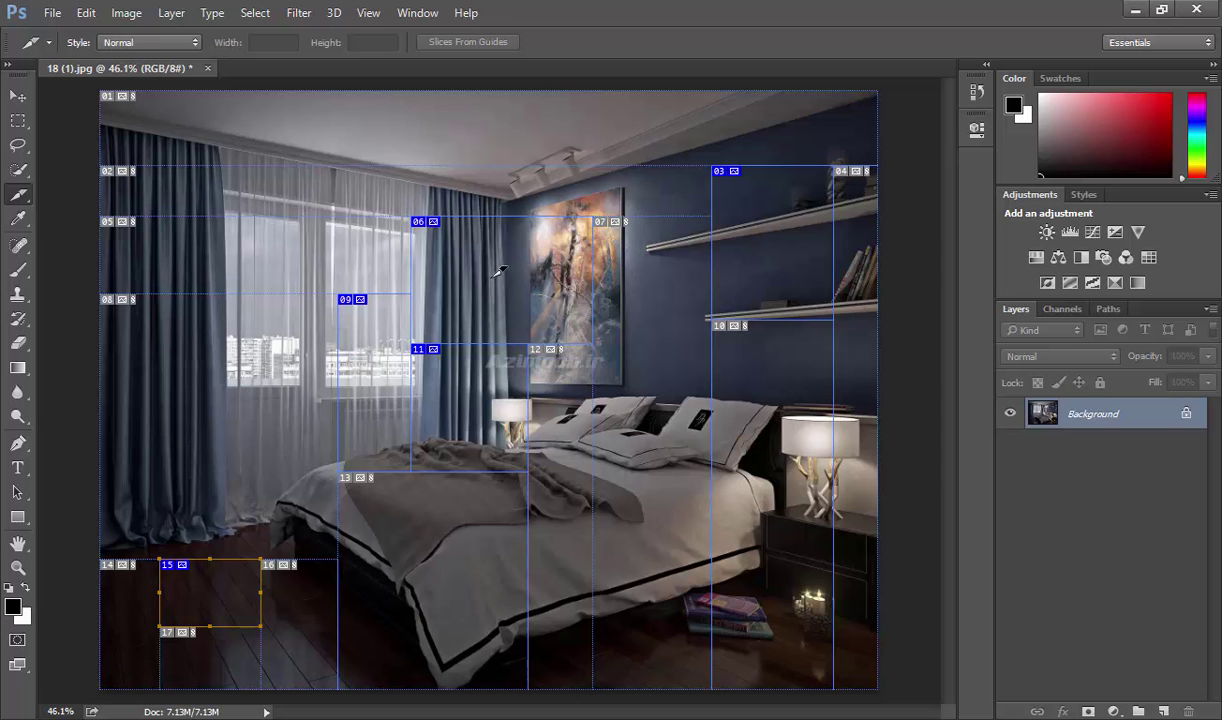
key(ctrl+r)
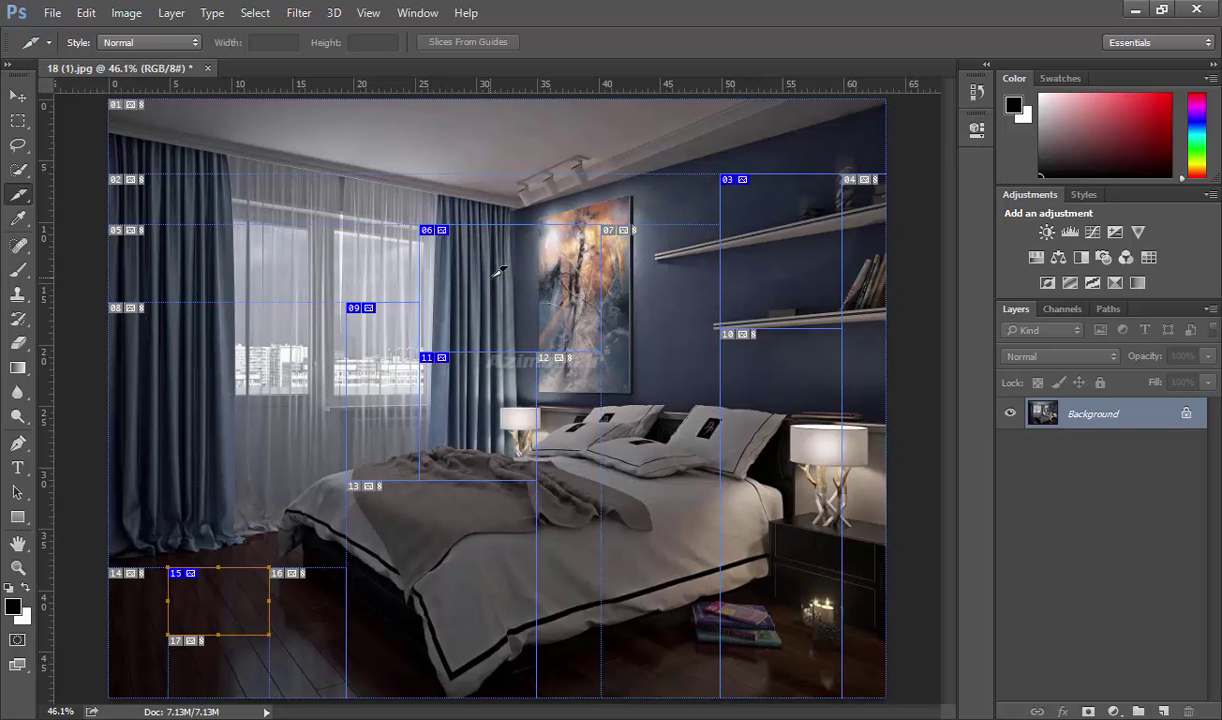
Drag a horizontal ruler guide across the lower bed and a vertical one through the left curtain.
mouse_move(497, 90)
mouse_down()
mouse_move(479, 396)
mouse_move(497, 436)
mouse_move(462, 519)
mouse_up()
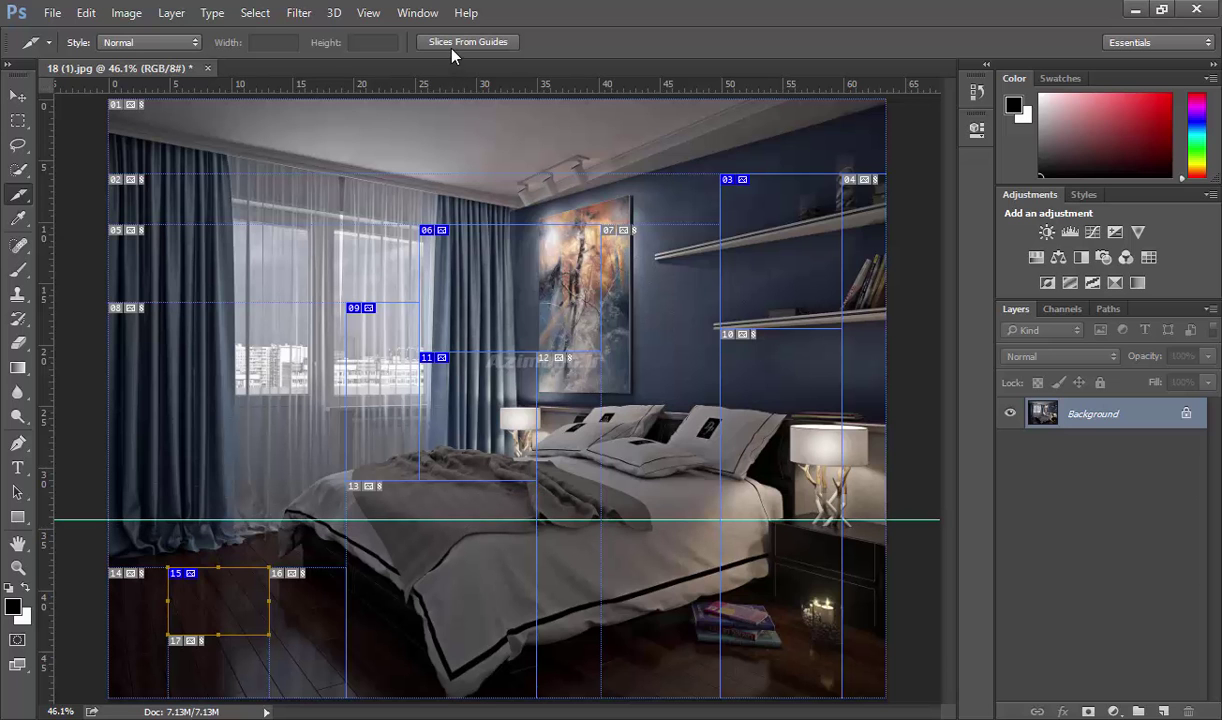
drag(44, 420, 219, 431)
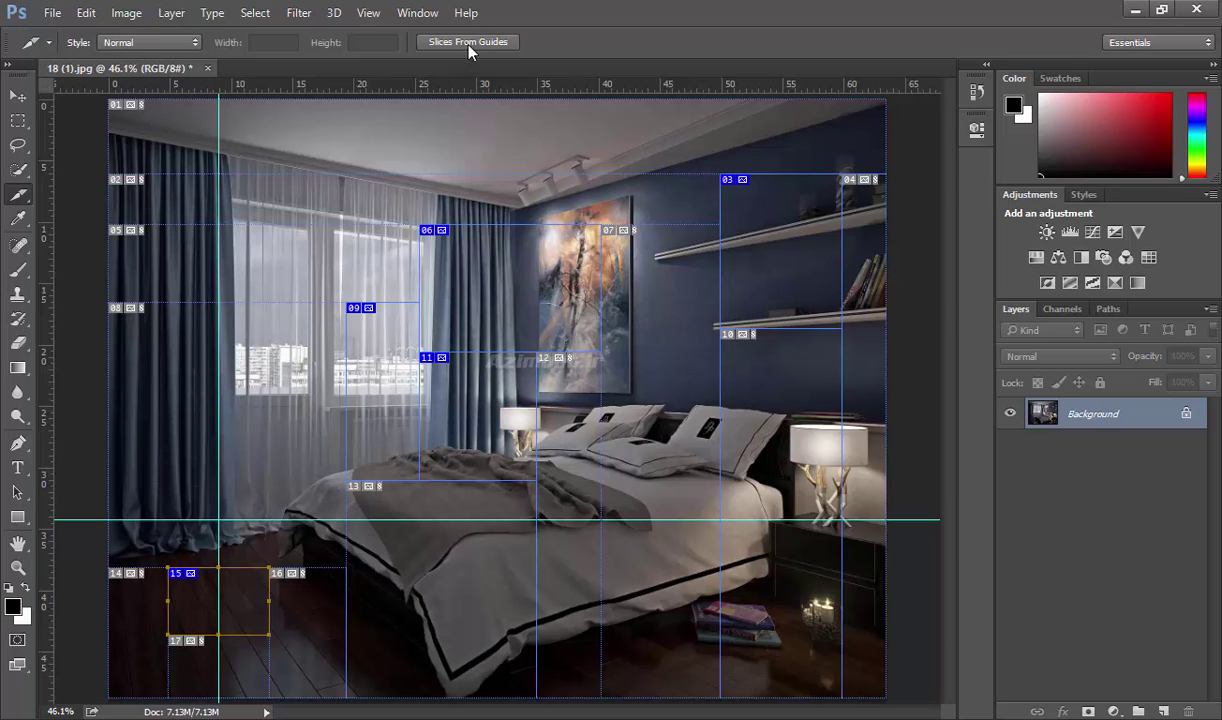
Generate slices from guides, then add a vertical guide left of the painting and a horizontal one across the window.
click(500, 44)
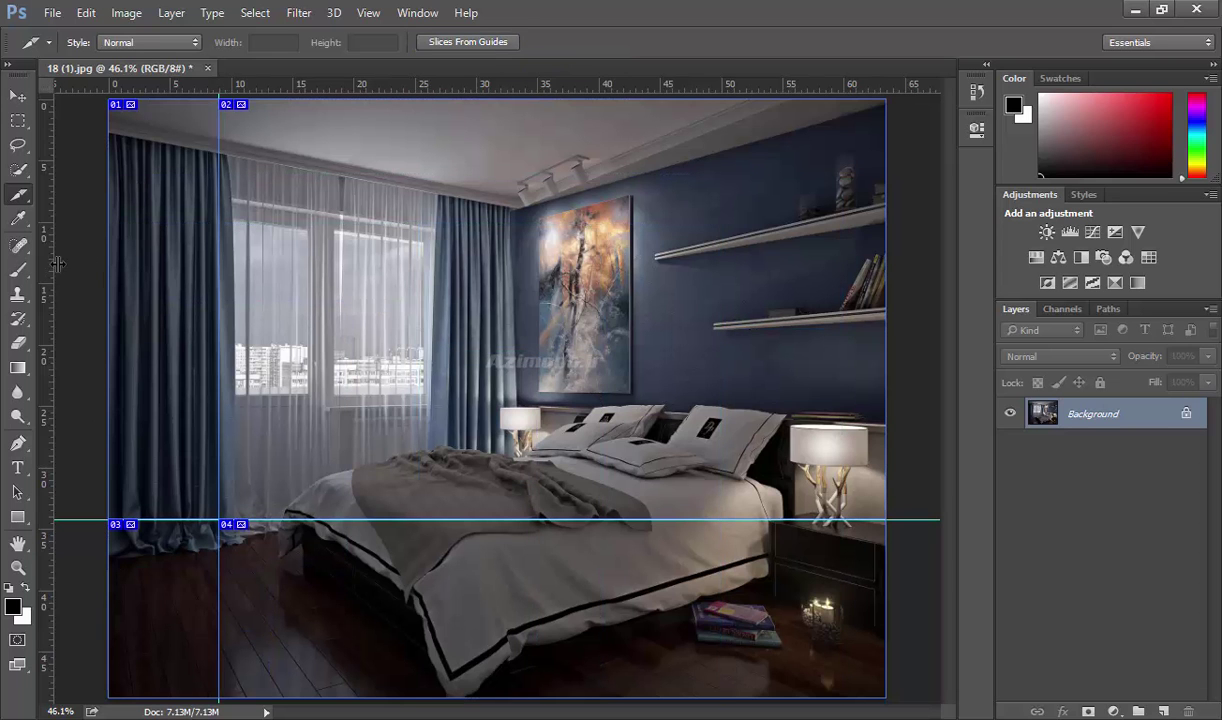
drag(45, 260, 409, 260)
drag(477, 84, 477, 345)
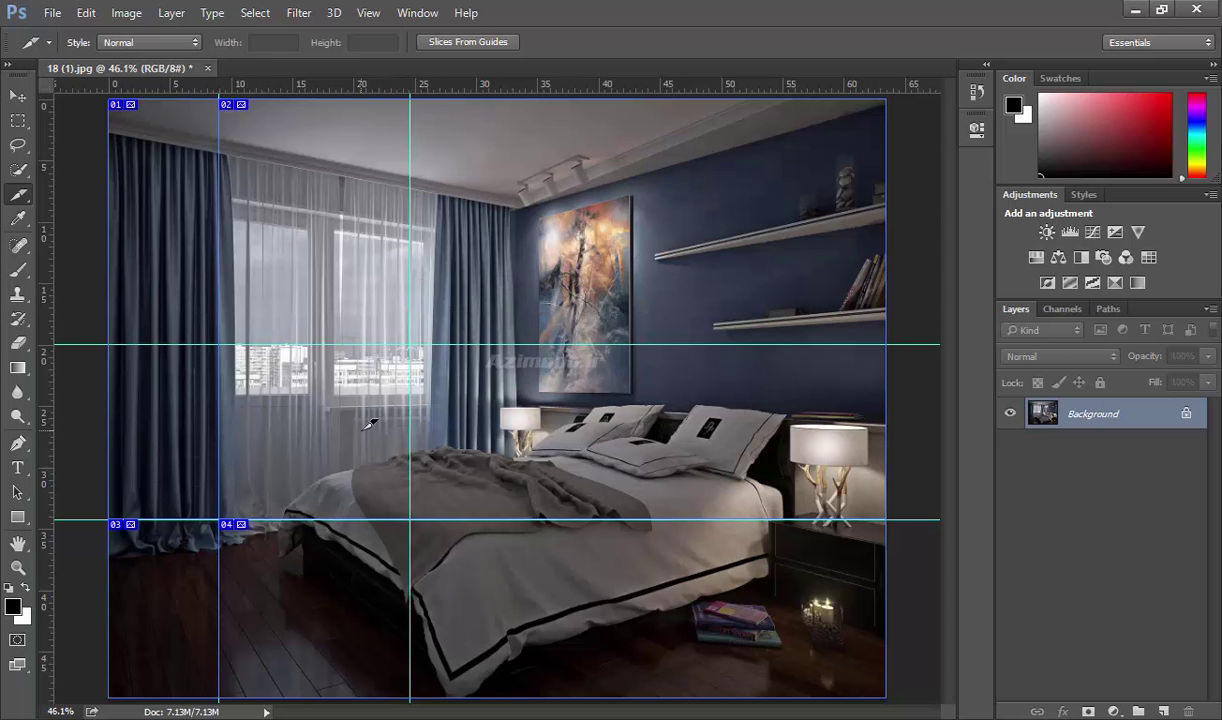
Regenerate a nine-piece slice grid from the guides and draw slices over the window and painting.
click(446, 44)
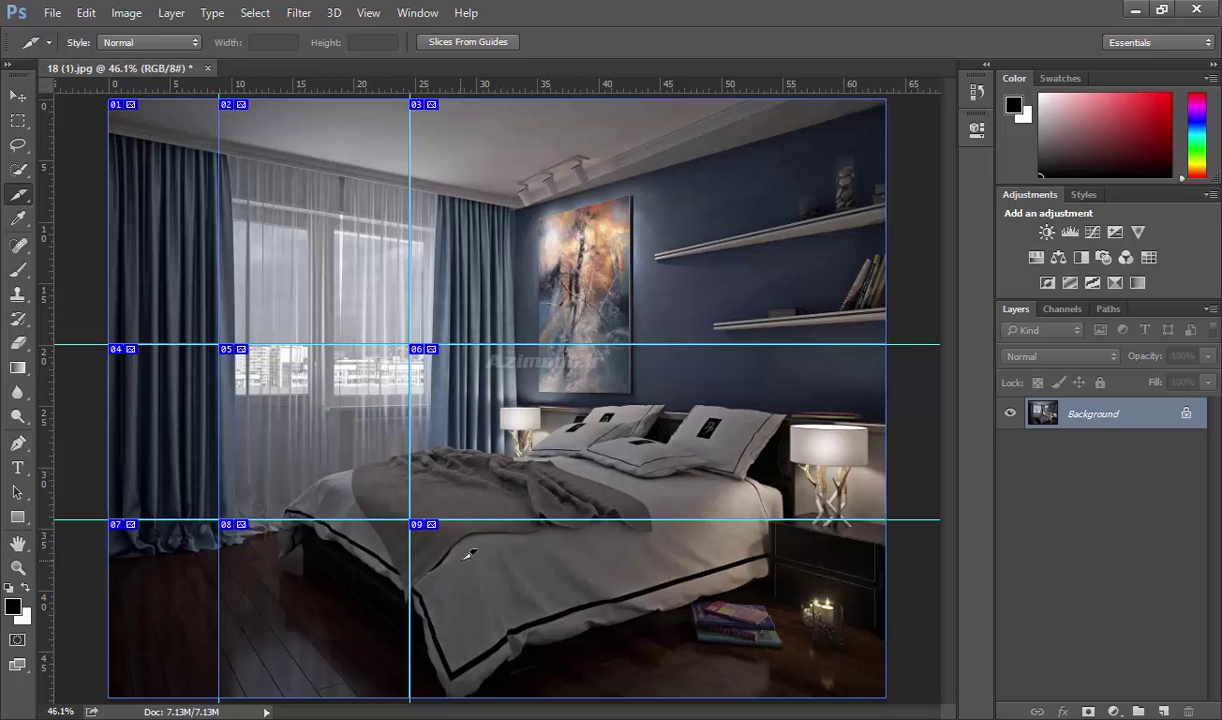
drag(303, 406, 503, 291)
drag(621, 318, 343, 211)
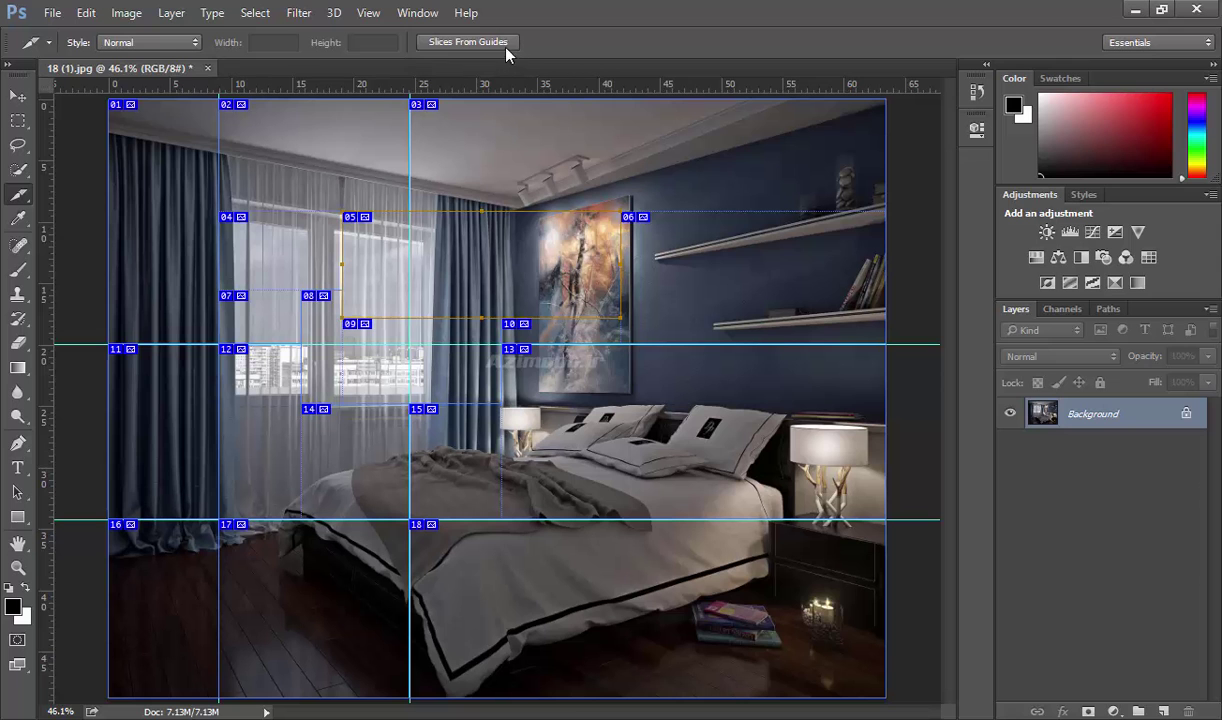
With the Slice Select Tool, move the window, painting and lower-left slices around.
right_click(16, 195)
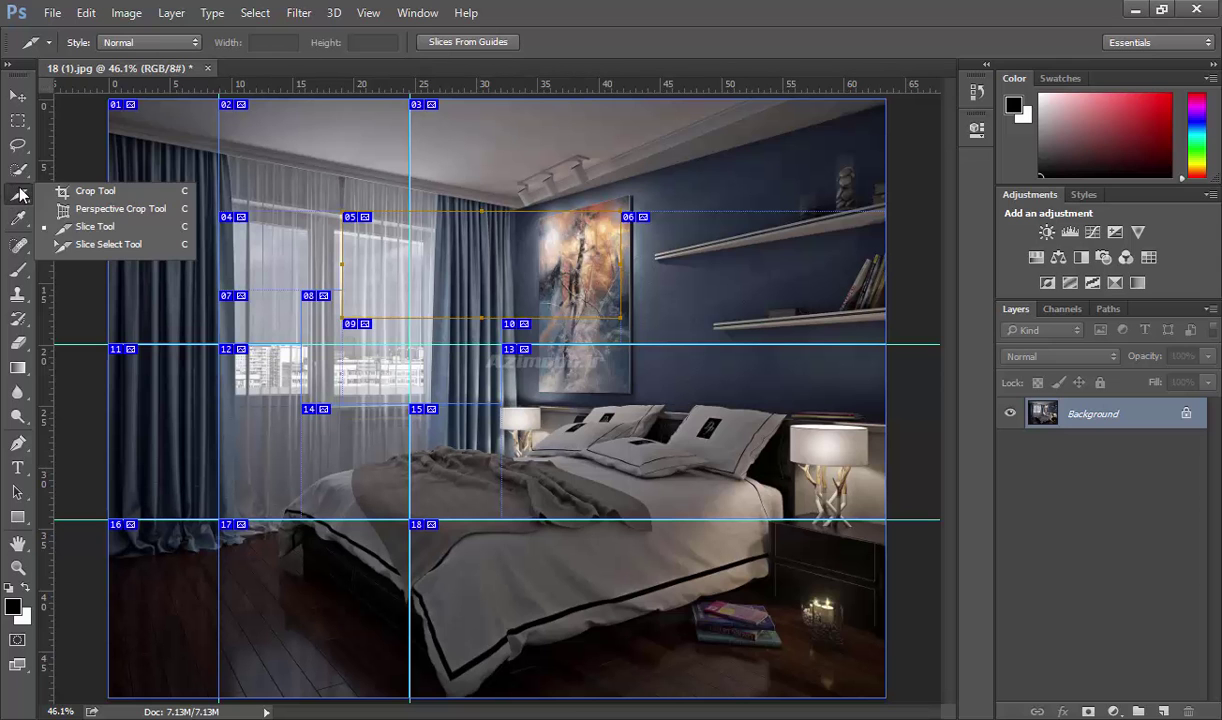
click(85, 245)
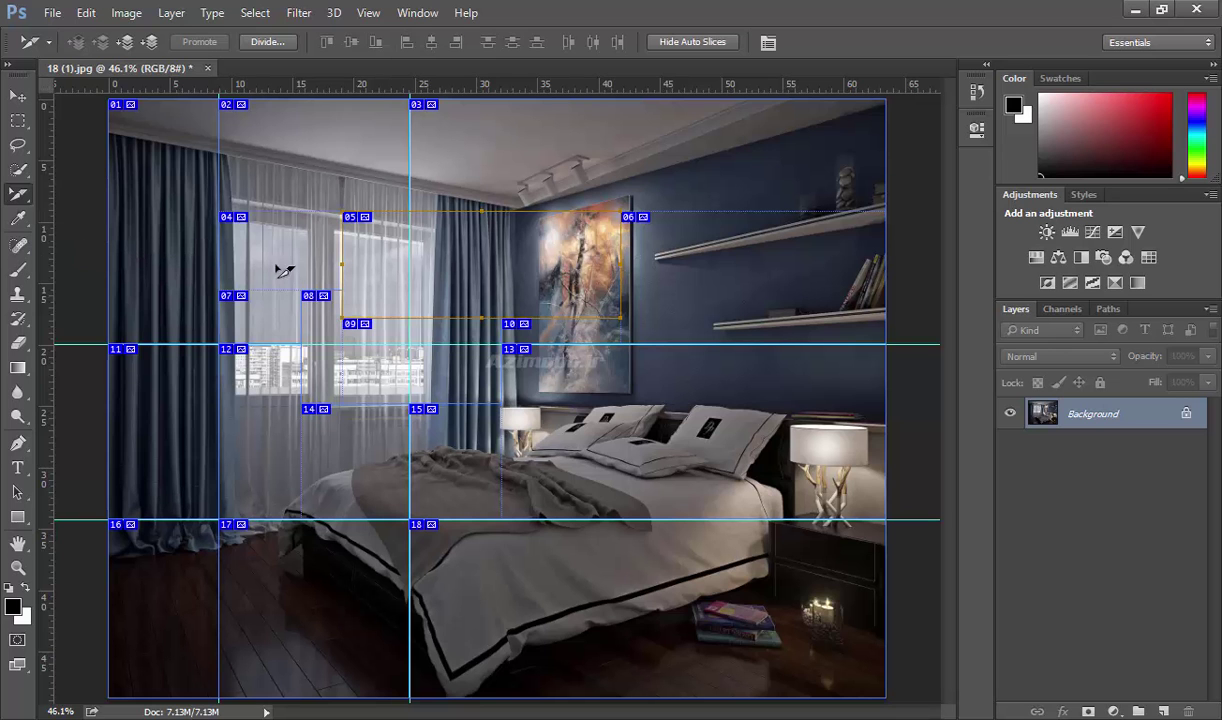
mouse_move(452, 287)
mouse_down()
mouse_move(472, 313)
mouse_move(465, 271)
mouse_up()
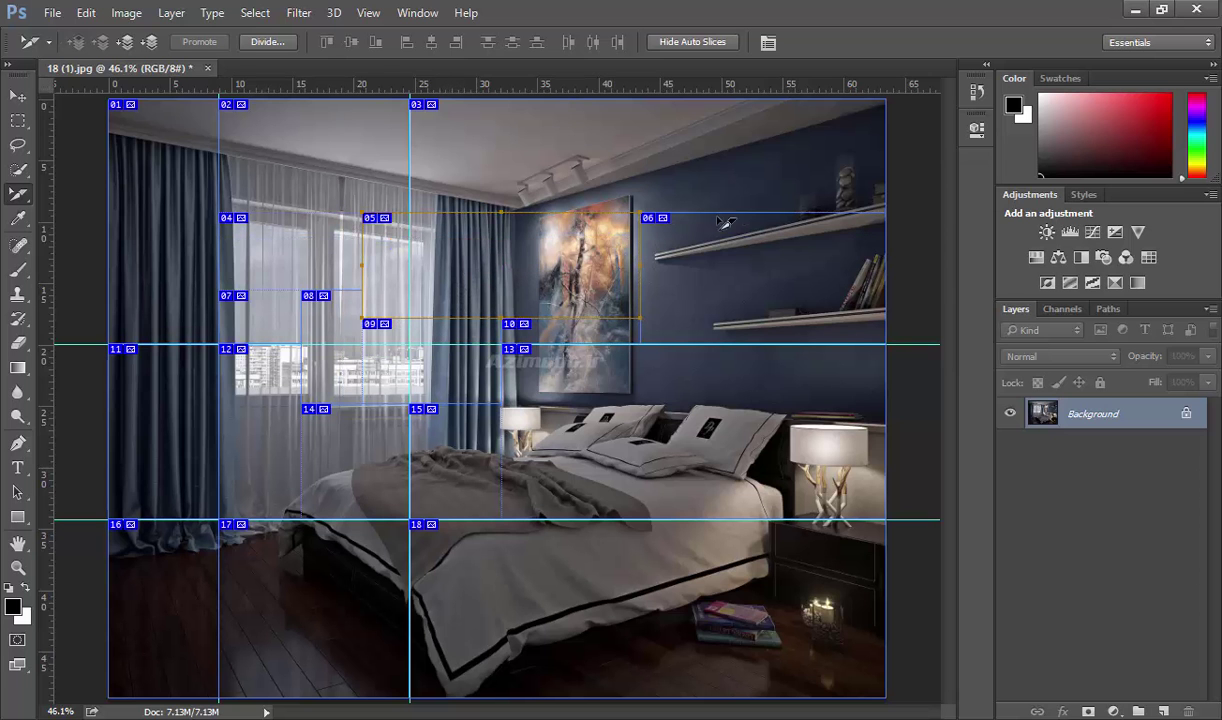
drag(565, 270, 465, 270)
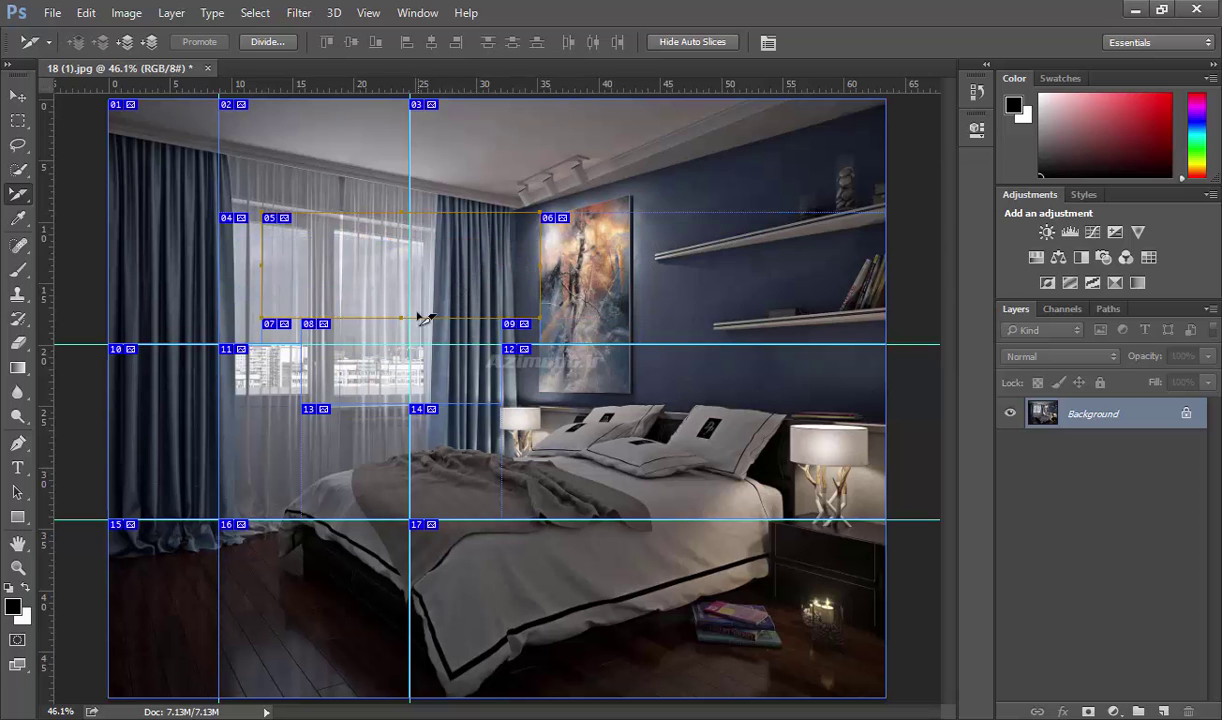
drag(427, 350, 603, 352)
drag(222, 550, 295, 477)
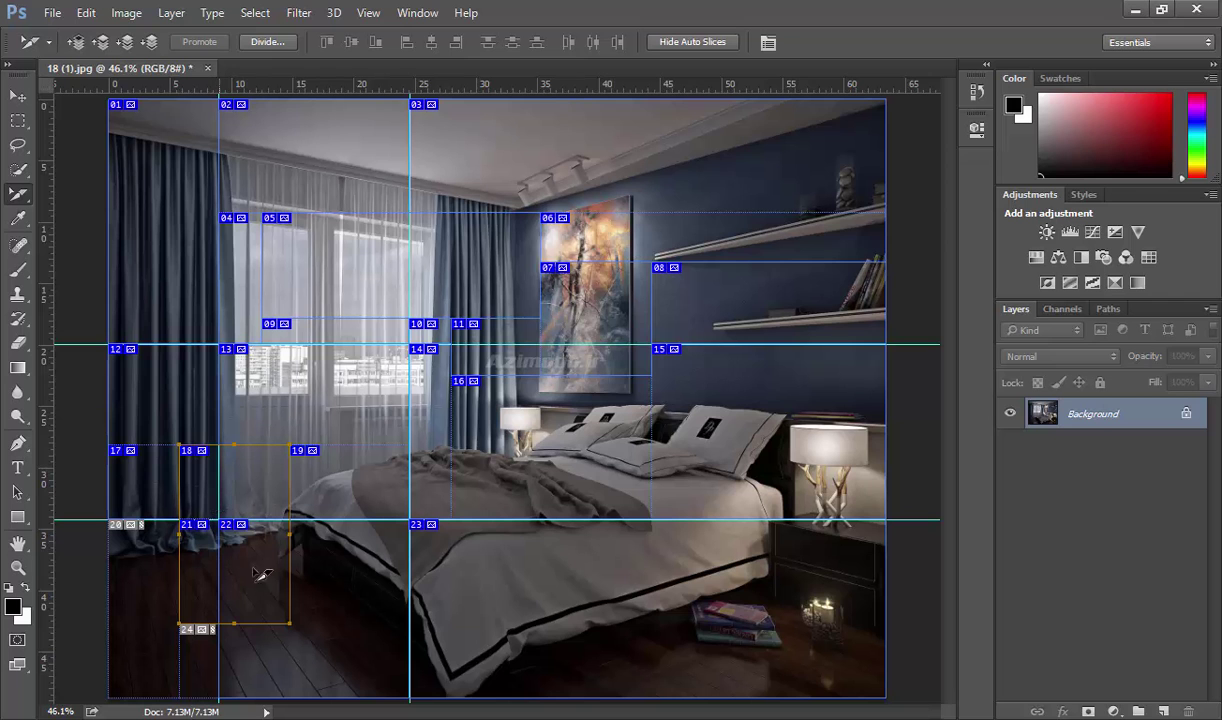
click(500, 275)
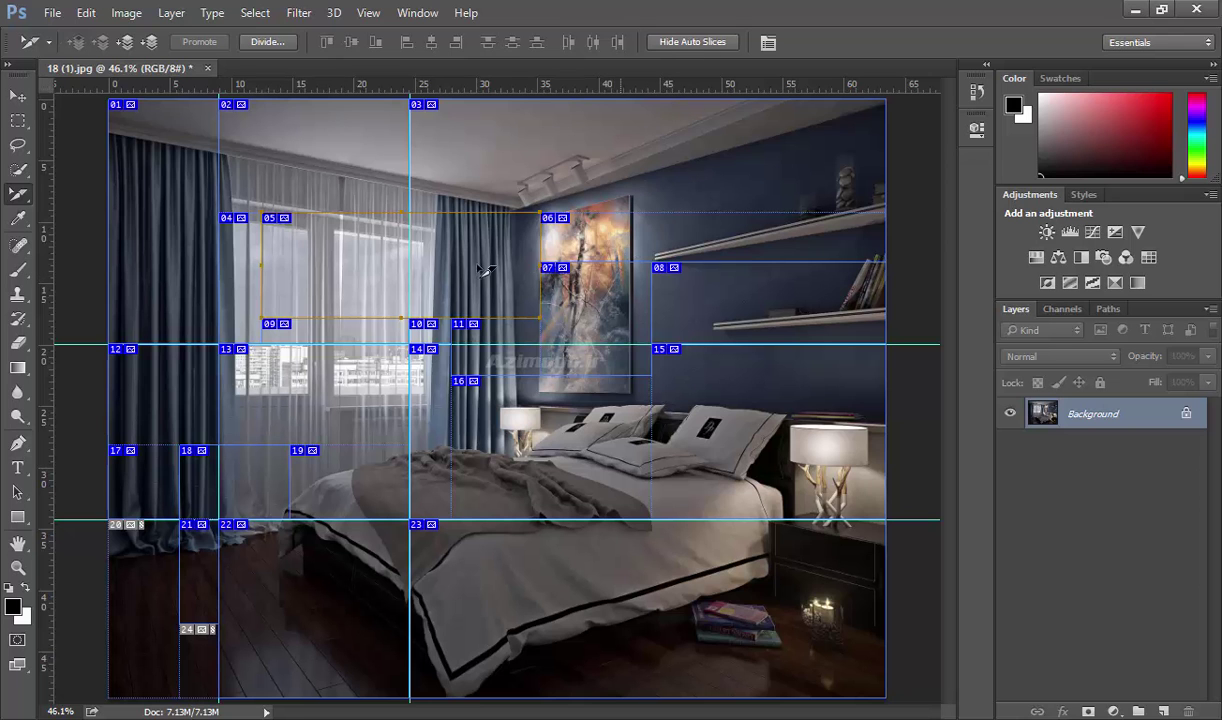
Toggle Hide/Show Auto Slices several times, then revert the document with F12.
click(668, 46)
click(668, 44)
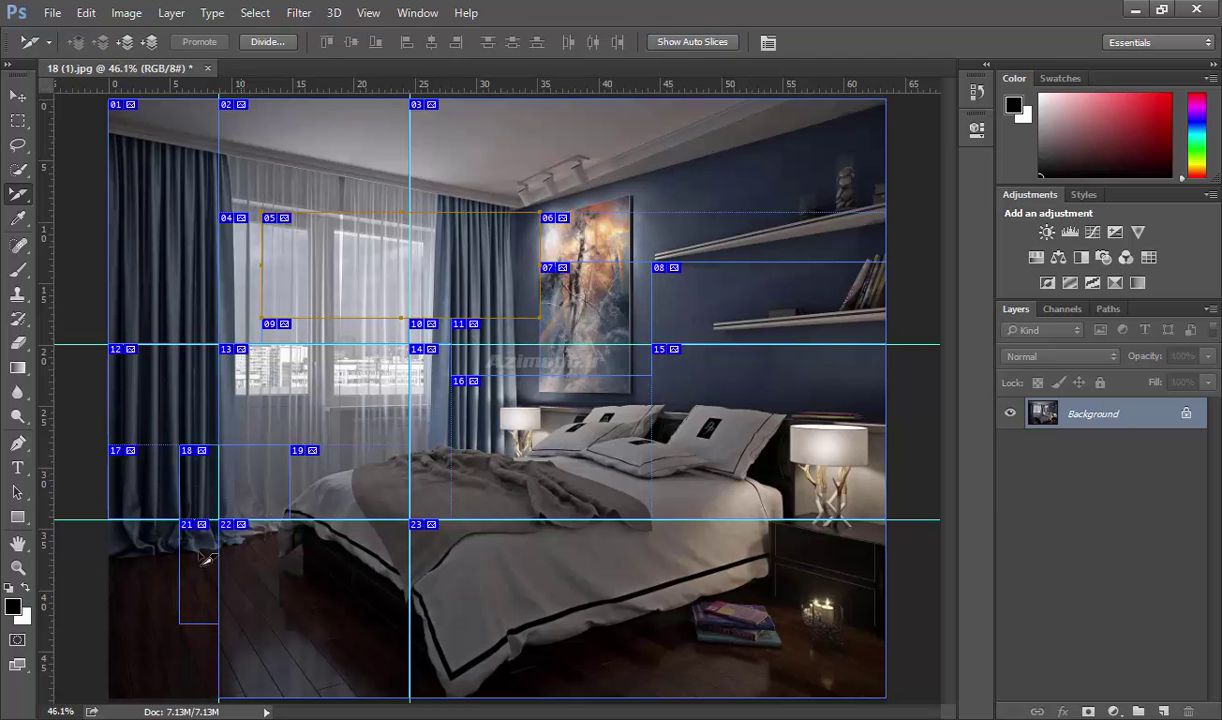
click(737, 346)
click(688, 44)
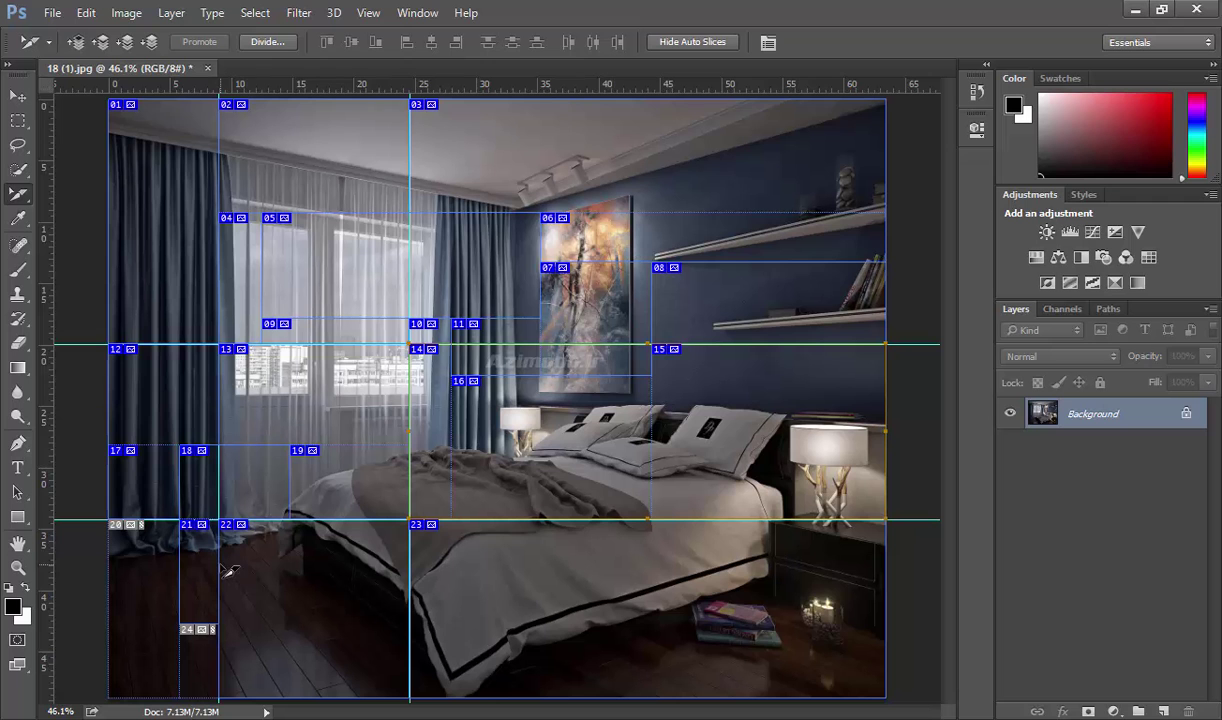
click(677, 43)
click(677, 43)
key(F12)
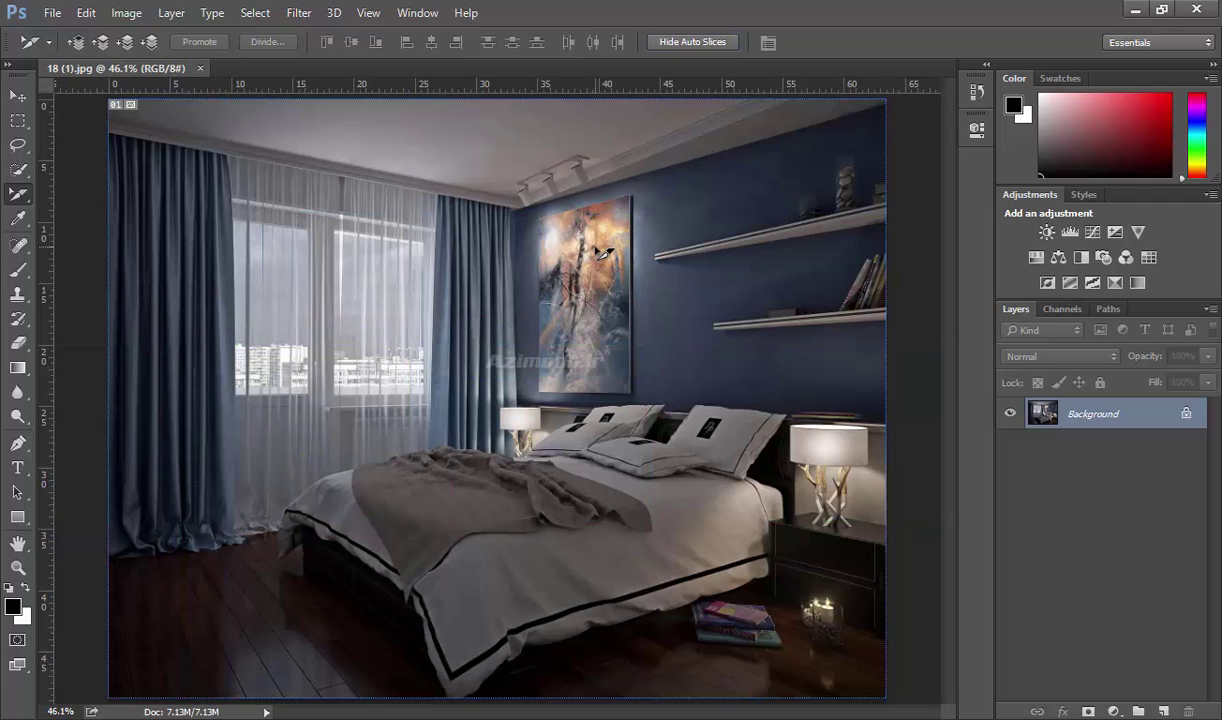
Slice the right curtain-painting area and the bed, nudging the bed slice slightly left.
right_click(28, 200)
click(75, 222)
mouse_move(367, 291)
mouse_down()
mouse_move(528, 468)
mouse_move(604, 508)
mouse_move(572, 427)
mouse_up()
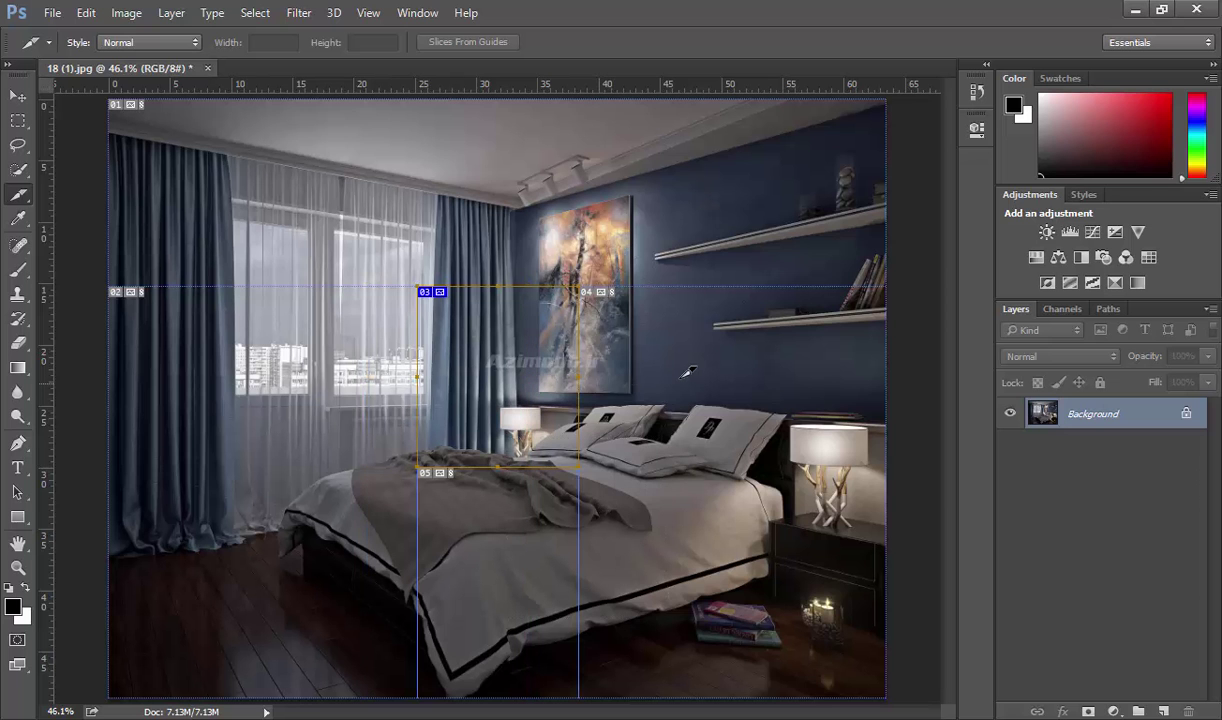
right_click(26, 192)
click(80, 241)
drag(752, 376, 487, 568)
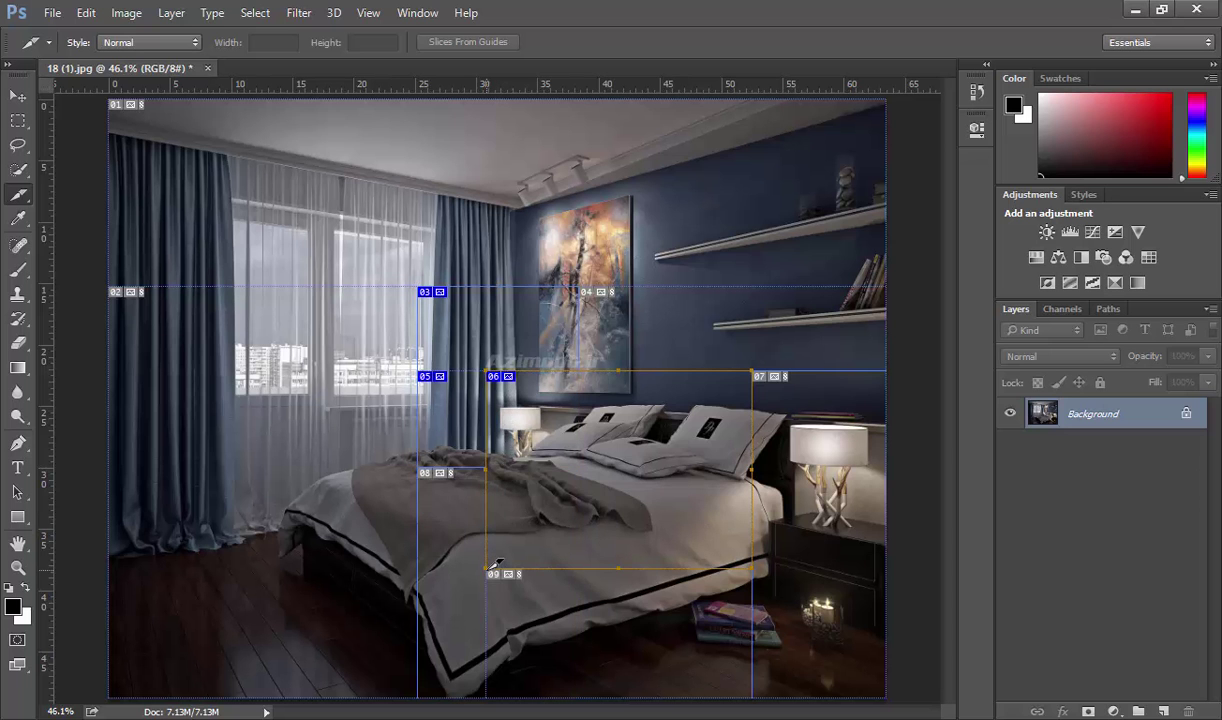
drag(627, 458, 606, 458)
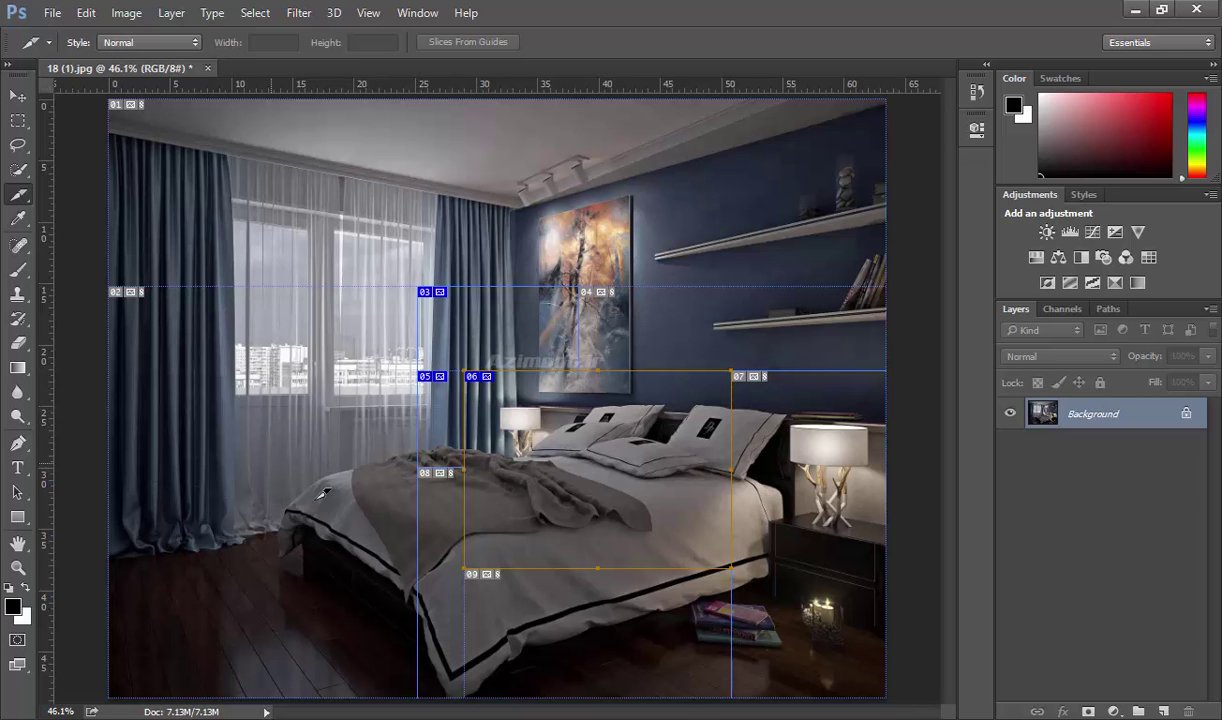
Switch to the Slice Select Tool and hide the automatic slices.
right_click(20, 195)
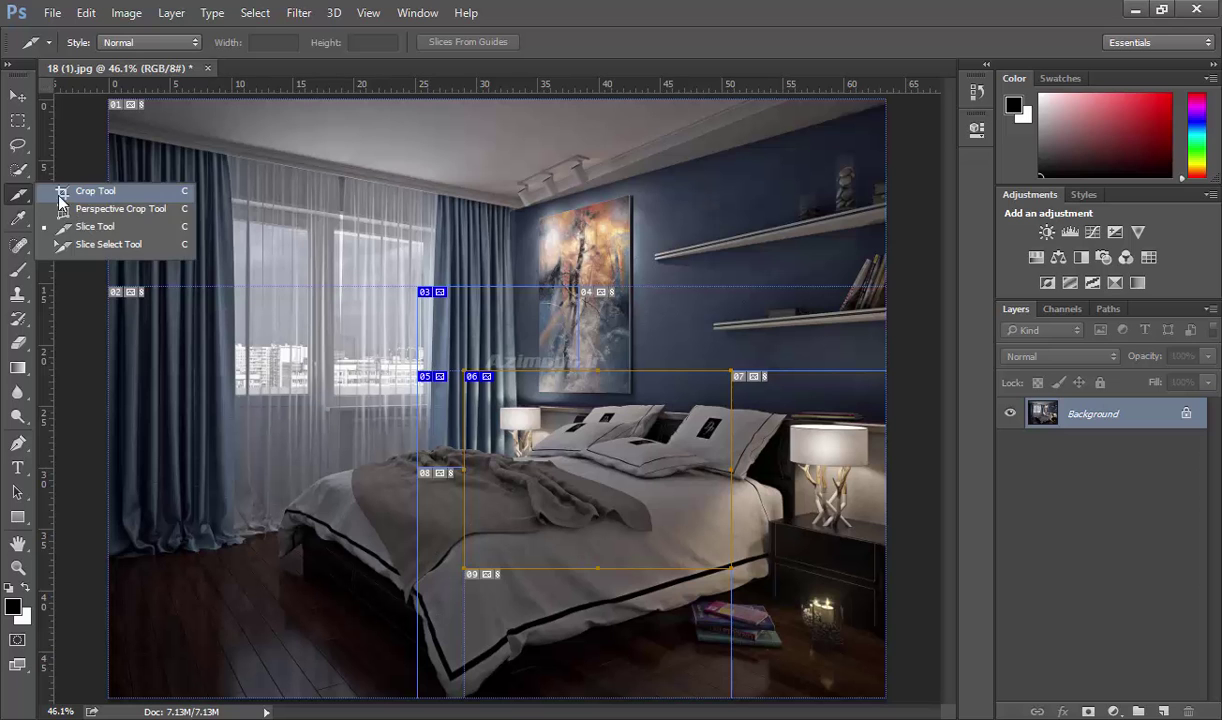
click(83, 245)
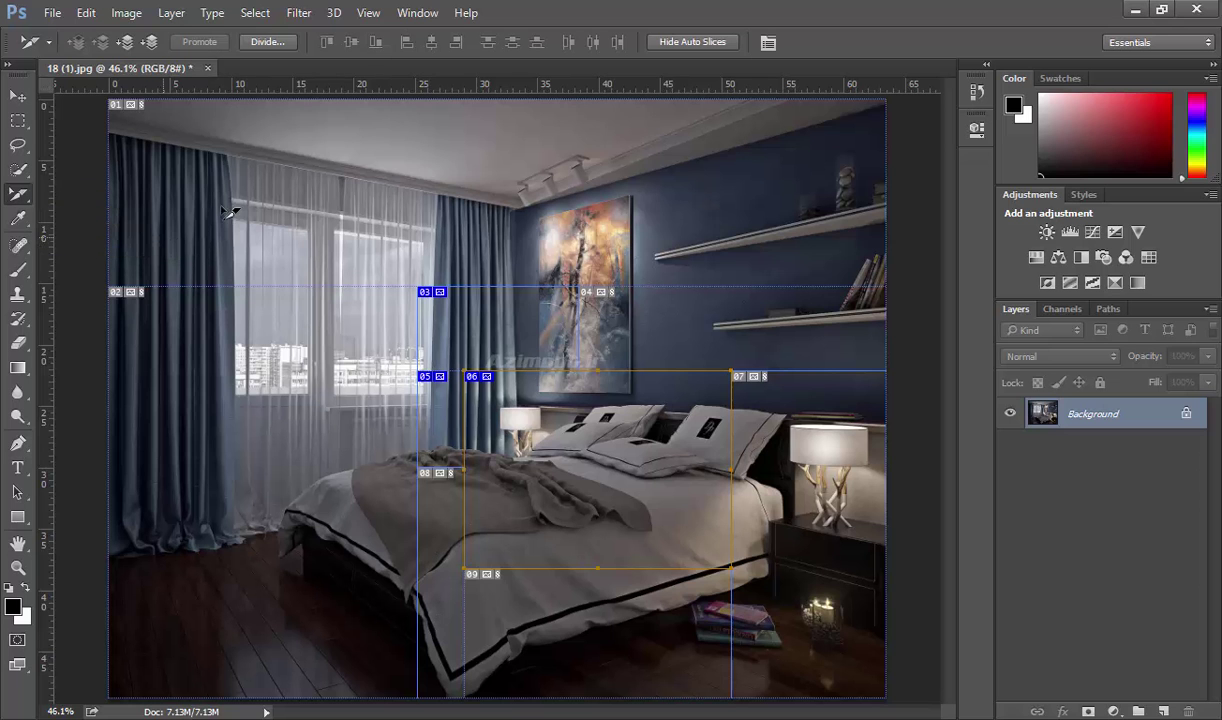
click(686, 42)
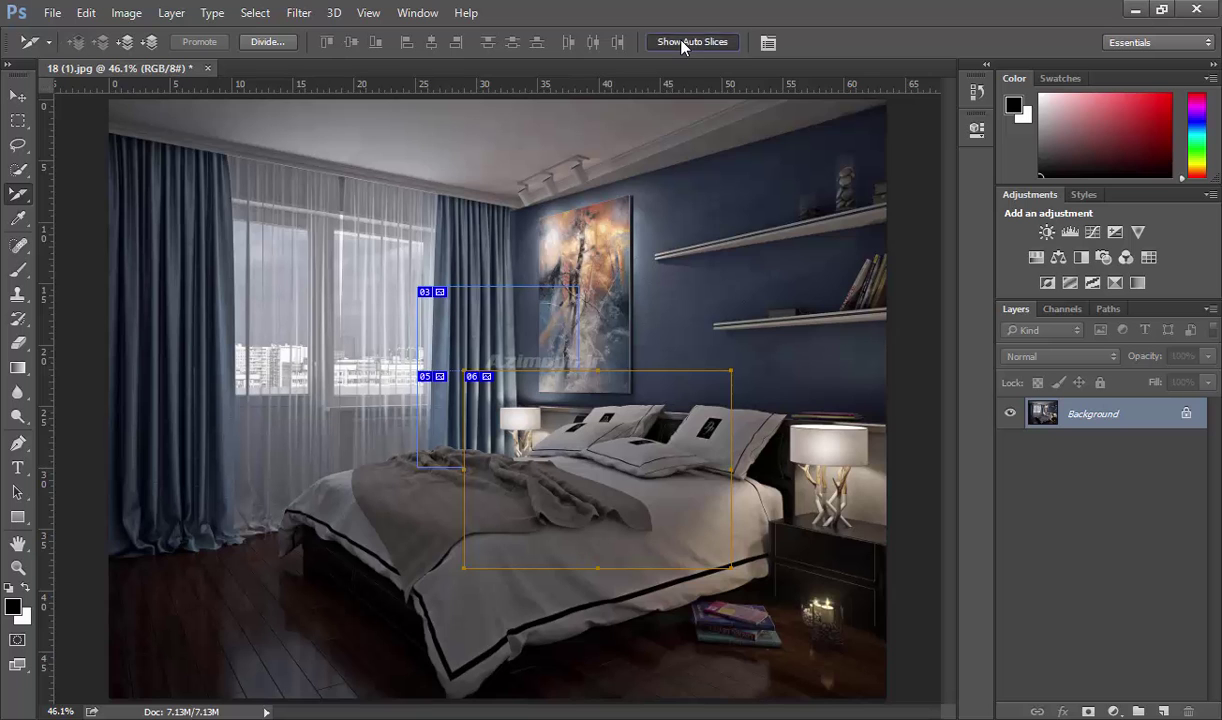
click(688, 42)
Drag the bed slice up and to the right, leaving auto slices hidden.
mouse_move(630, 420)
mouse_down()
mouse_move(665, 398)
mouse_move(656, 412)
mouse_up()
click(684, 43)
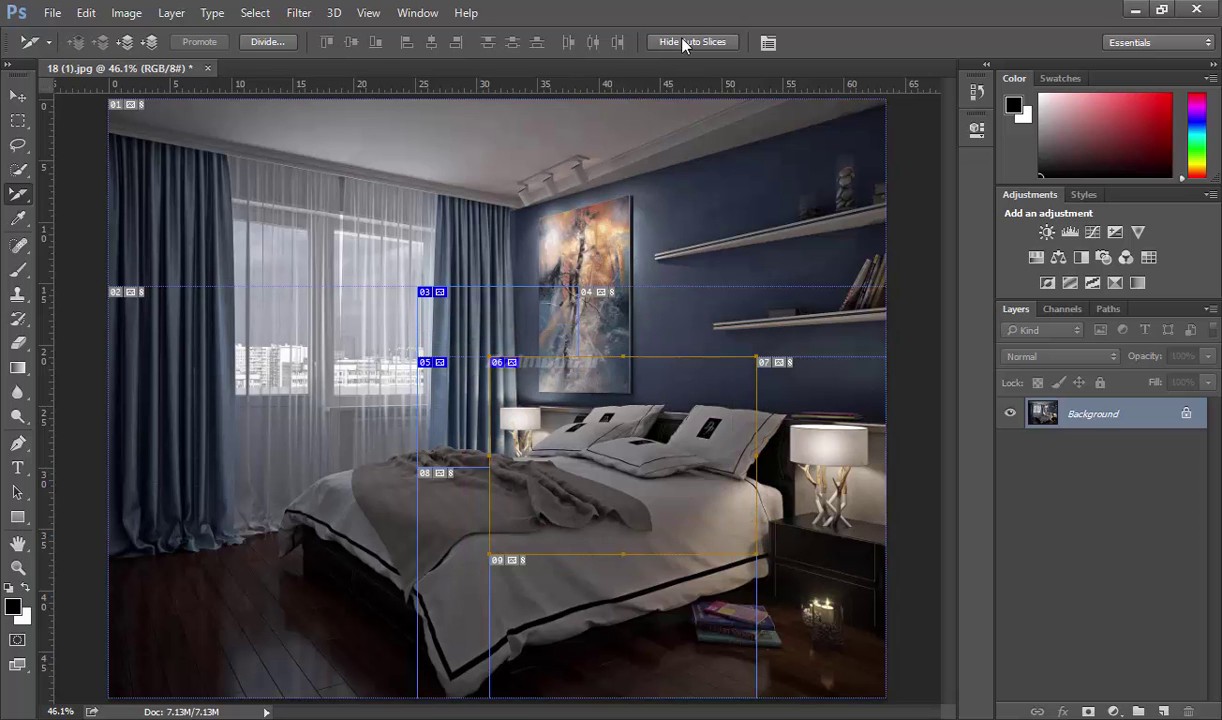
click(684, 44)
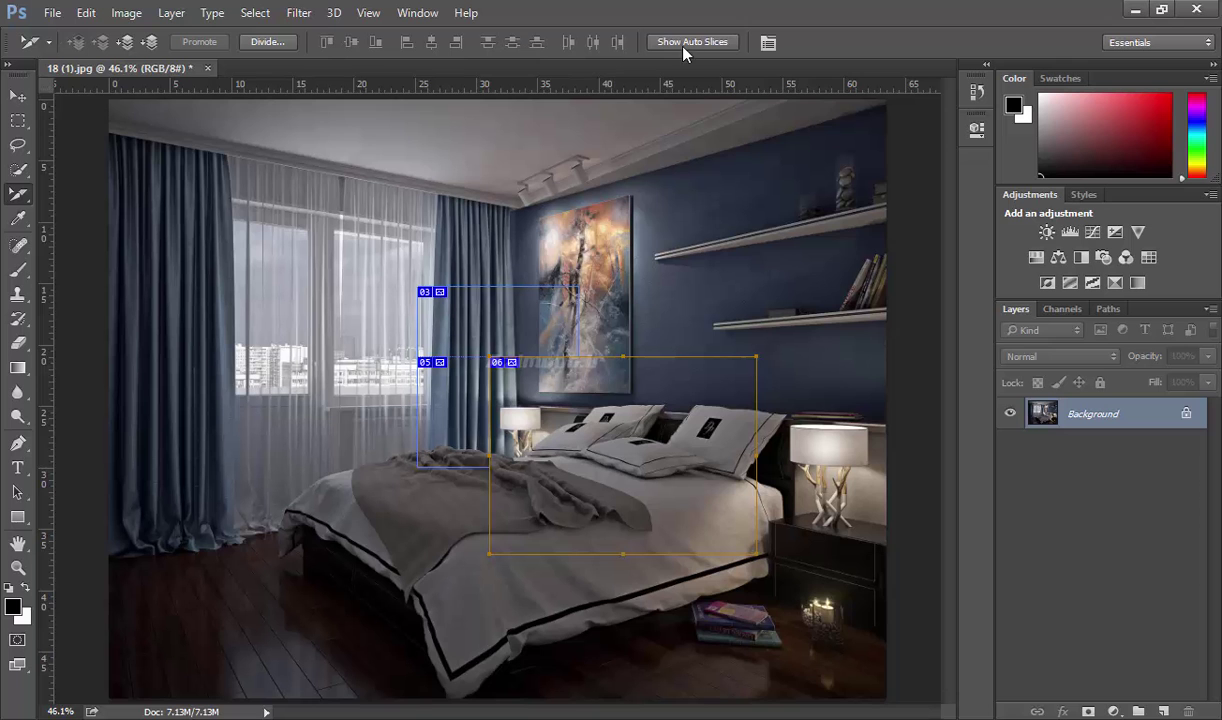
click(767, 44)
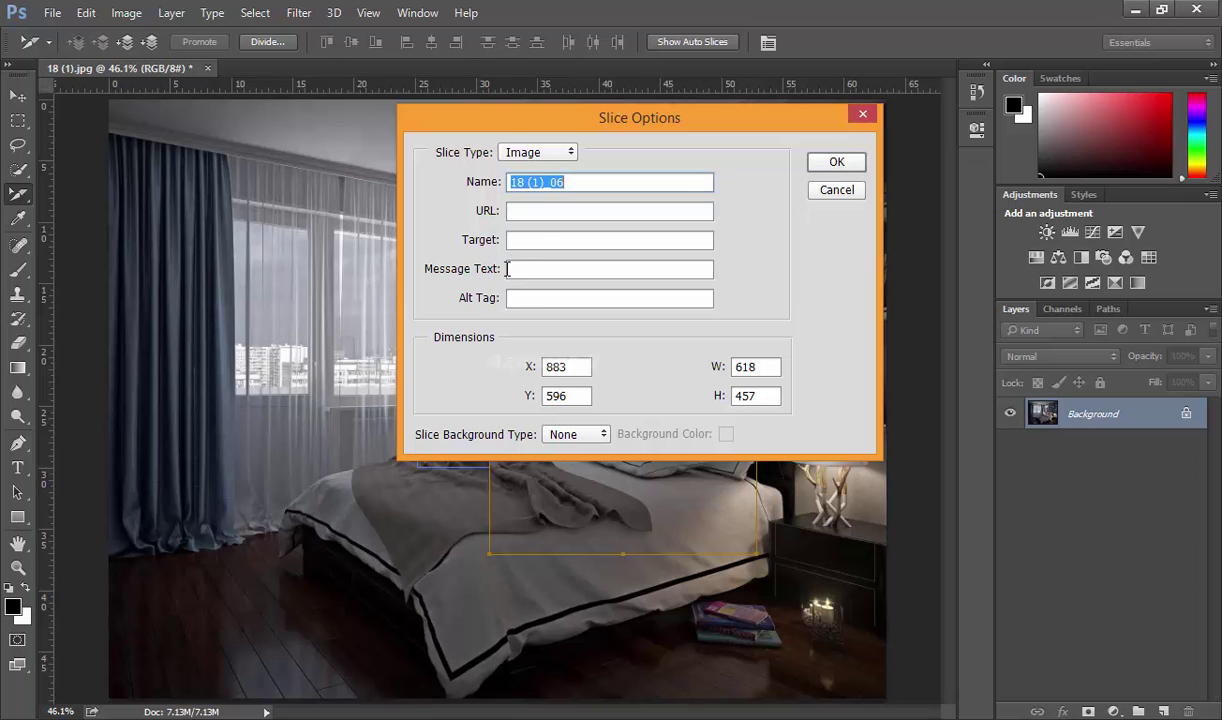
click(848, 193)
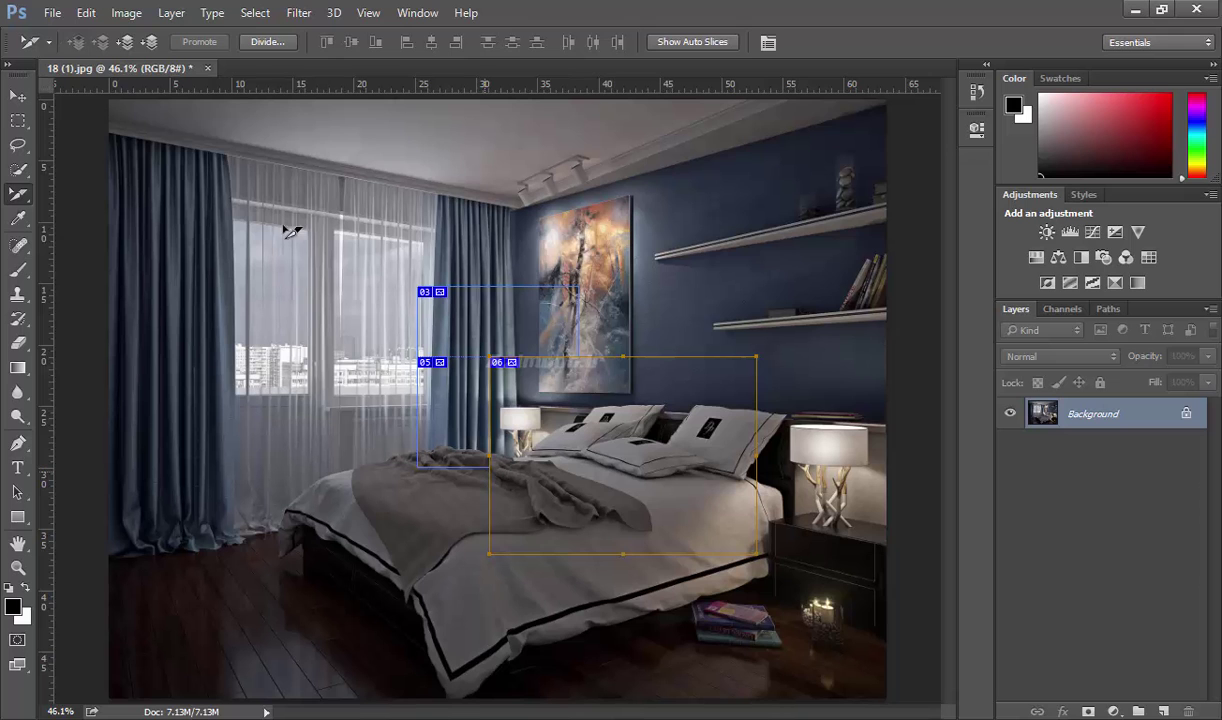
Send the bed slice backward, then select the curtain-and-painting slice and change its stacking order.
click(126, 42)
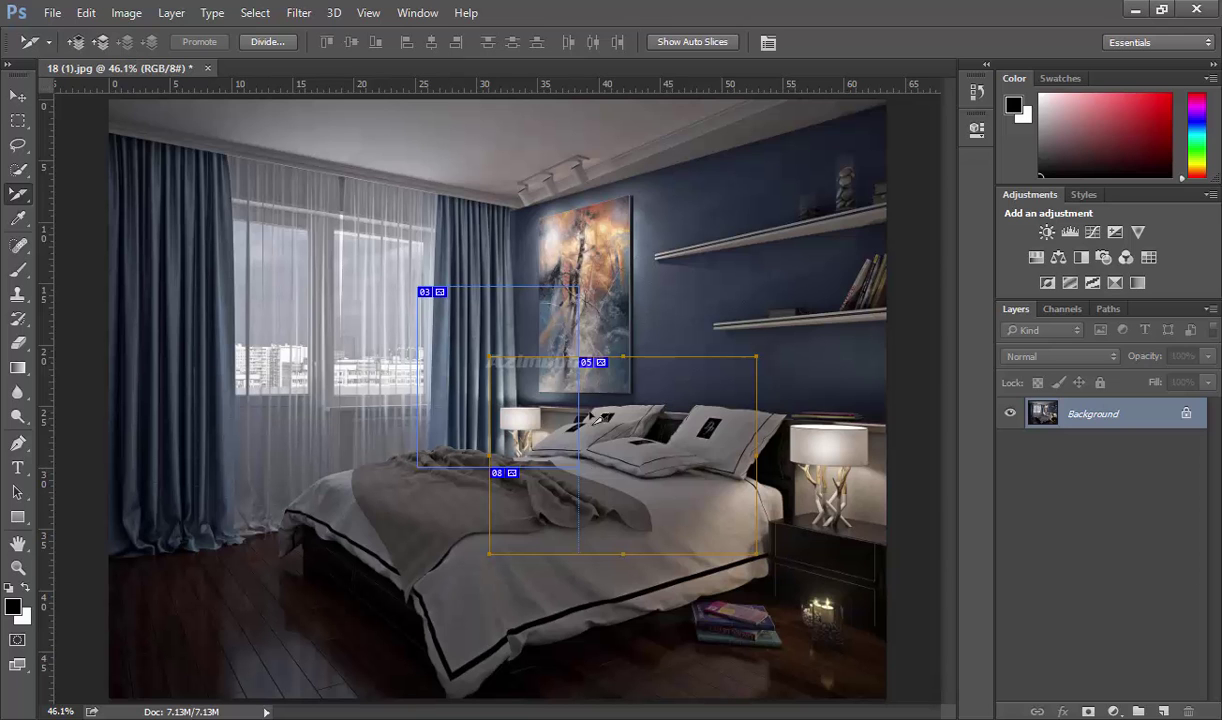
click(567, 321)
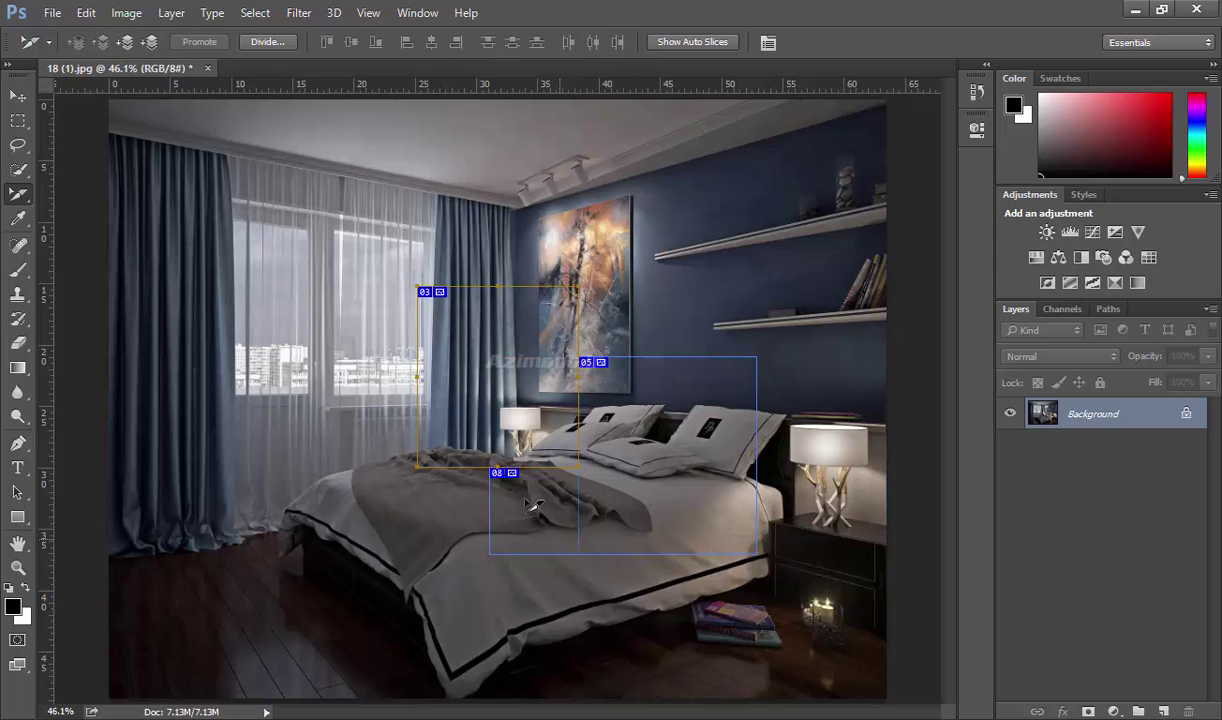
click(129, 46)
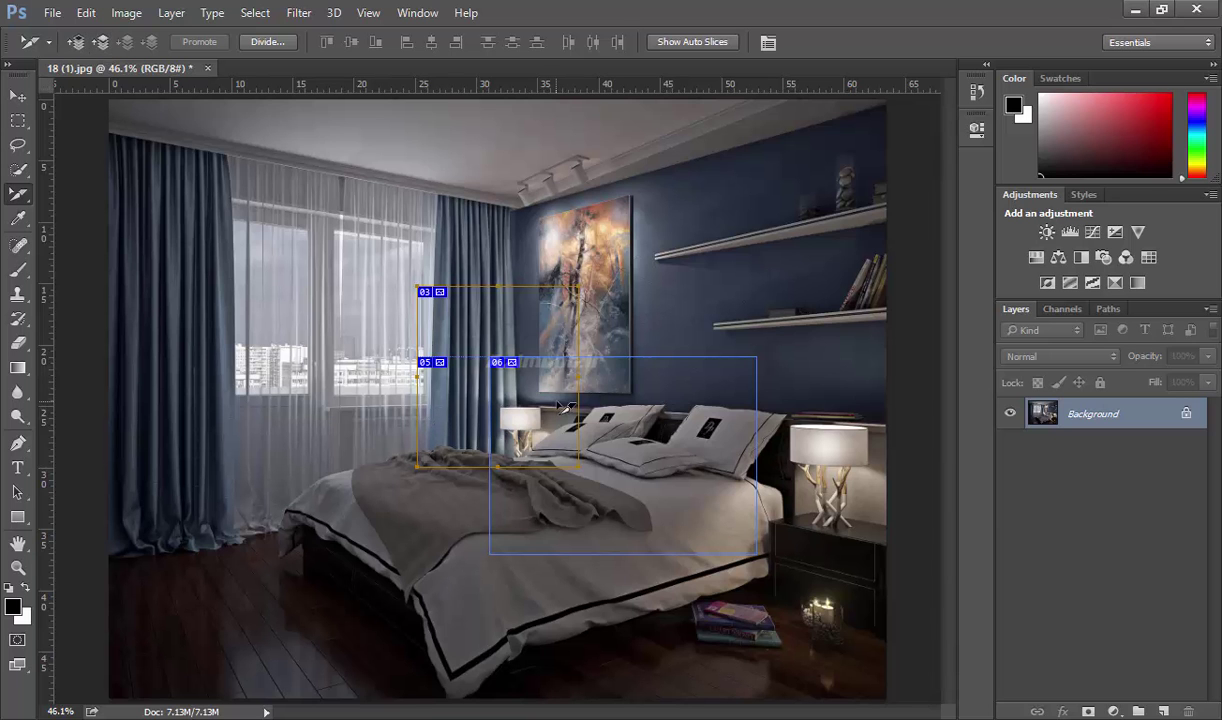
In Divide Slice, enable horizontal and vertical division by pixels per slice, then confirm.
click(257, 41)
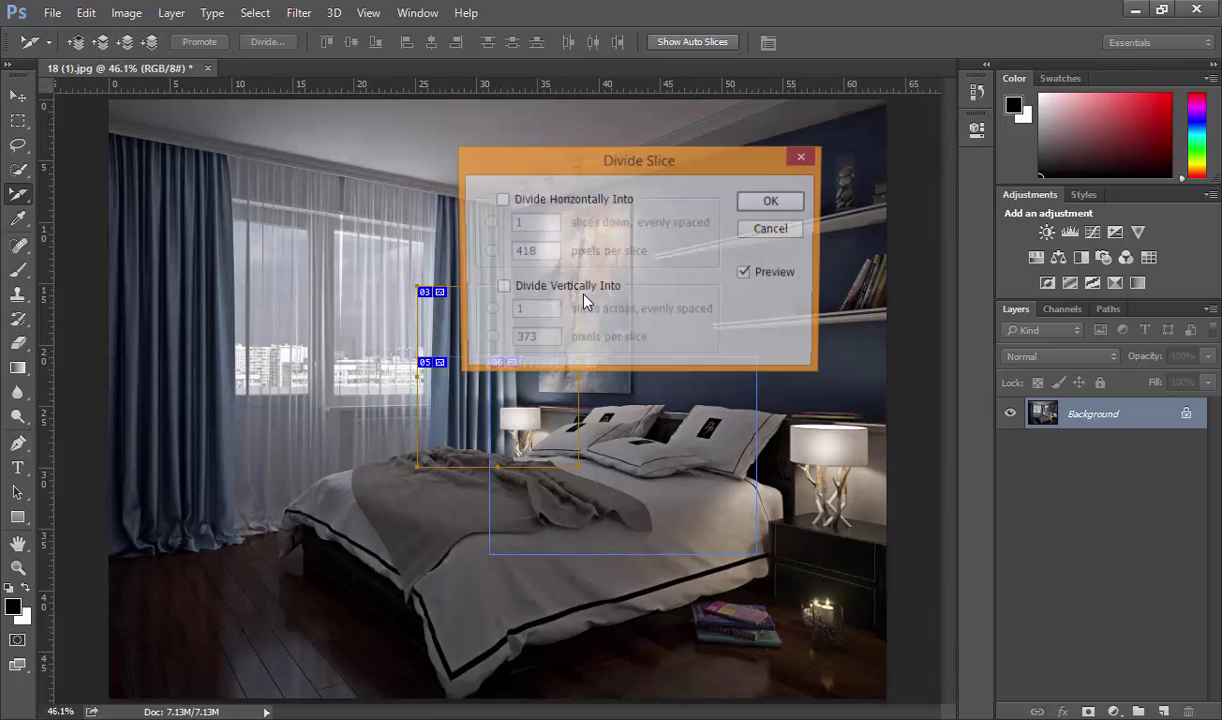
click(567, 199)
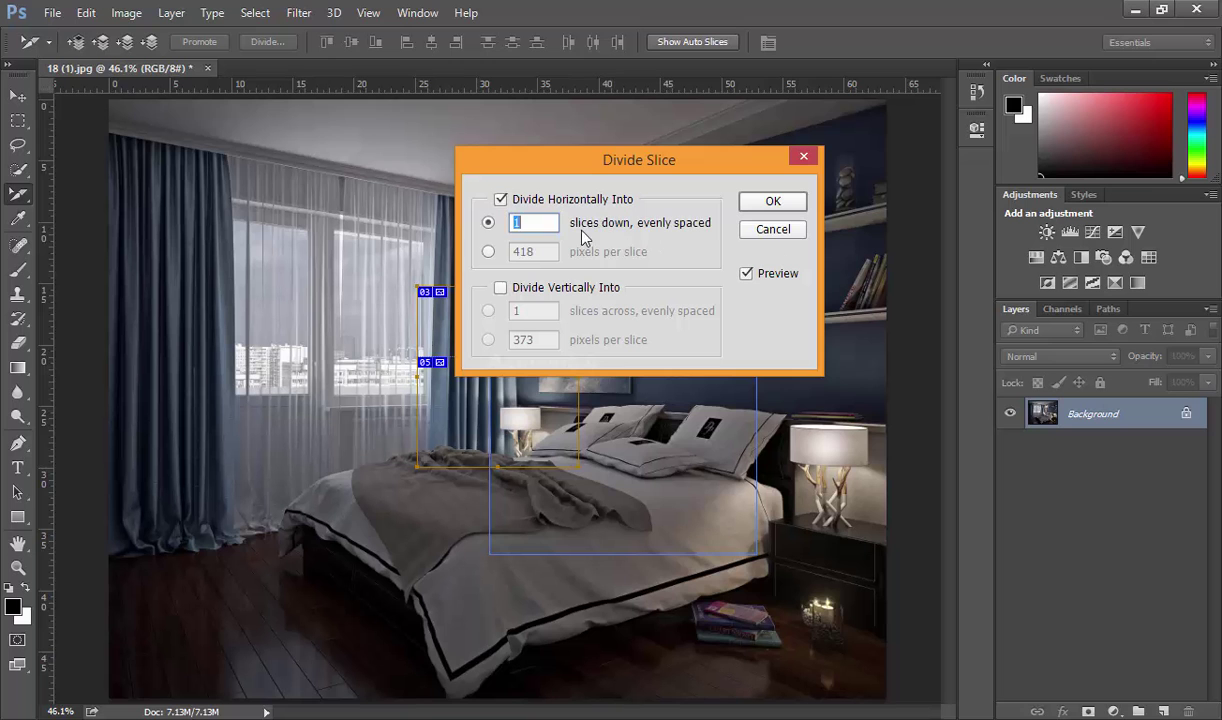
click(540, 288)
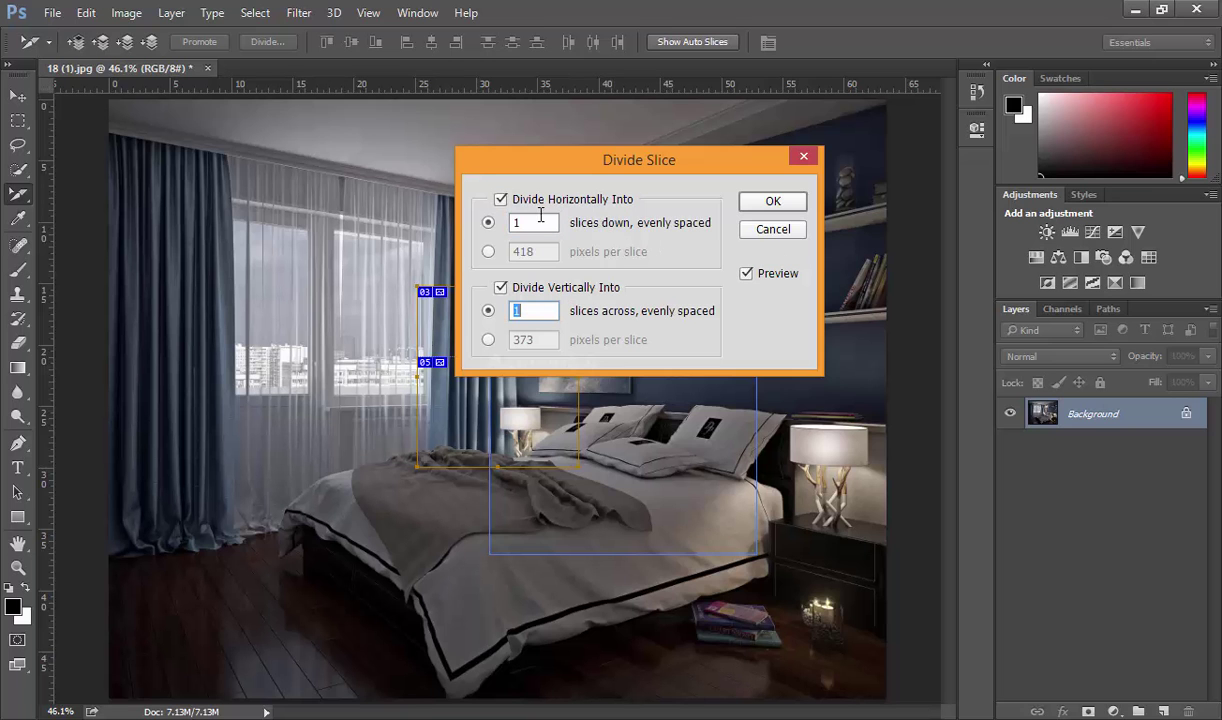
click(488, 251)
click(773, 201)
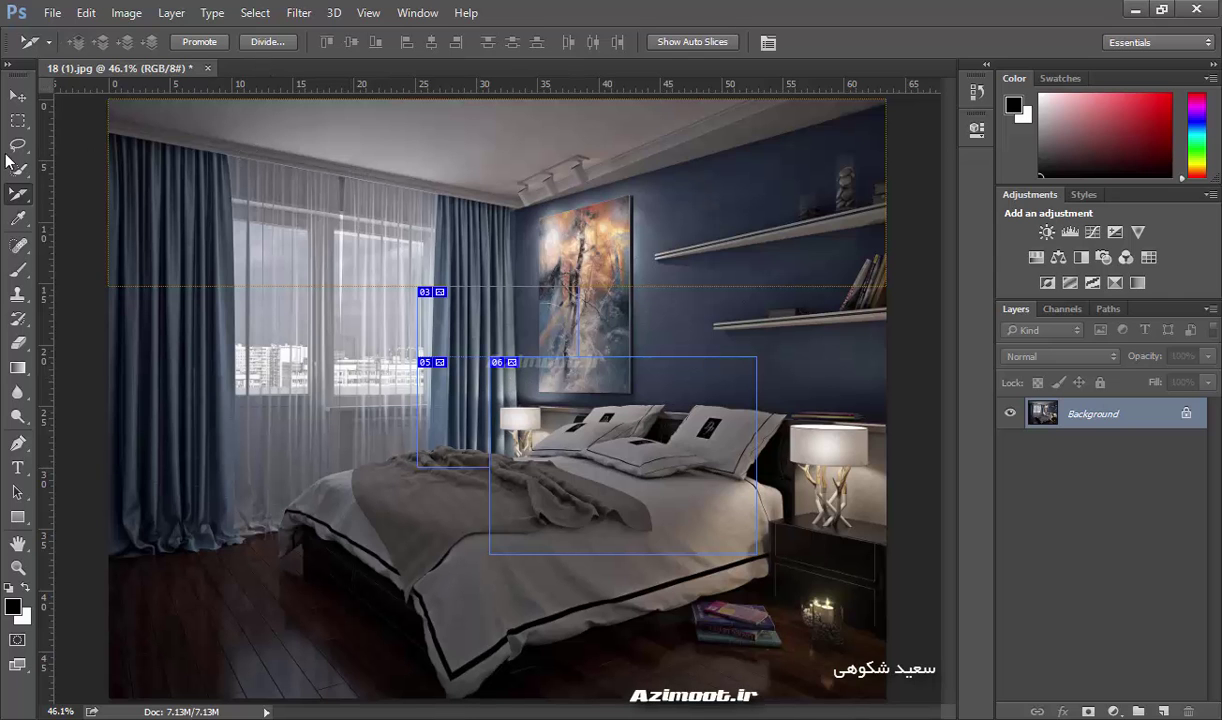
right_click(18, 193)
click(95, 226)
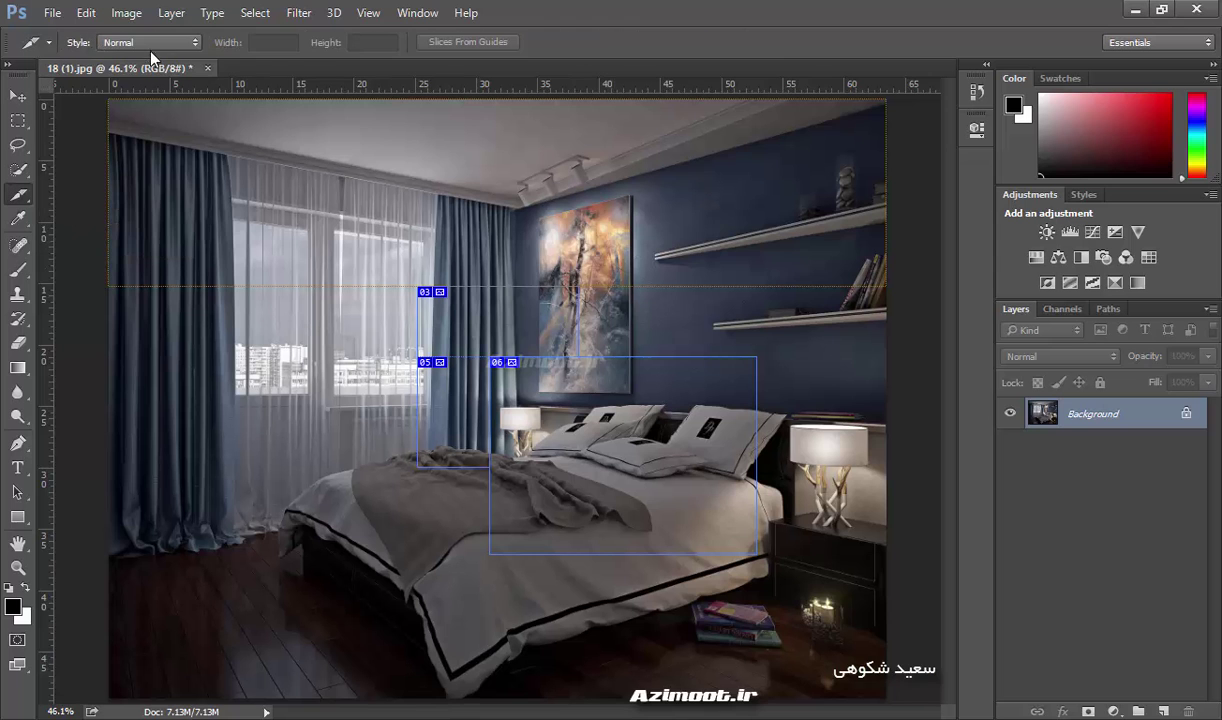
right_click(19, 195)
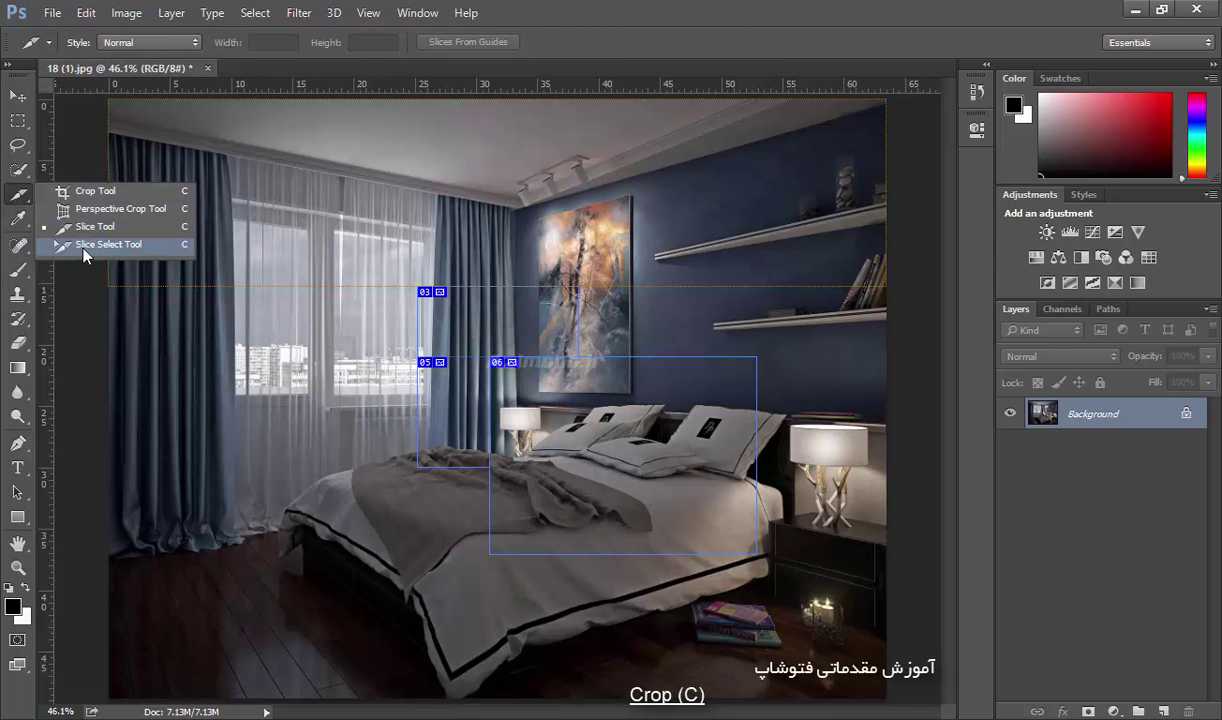
click(80, 241)
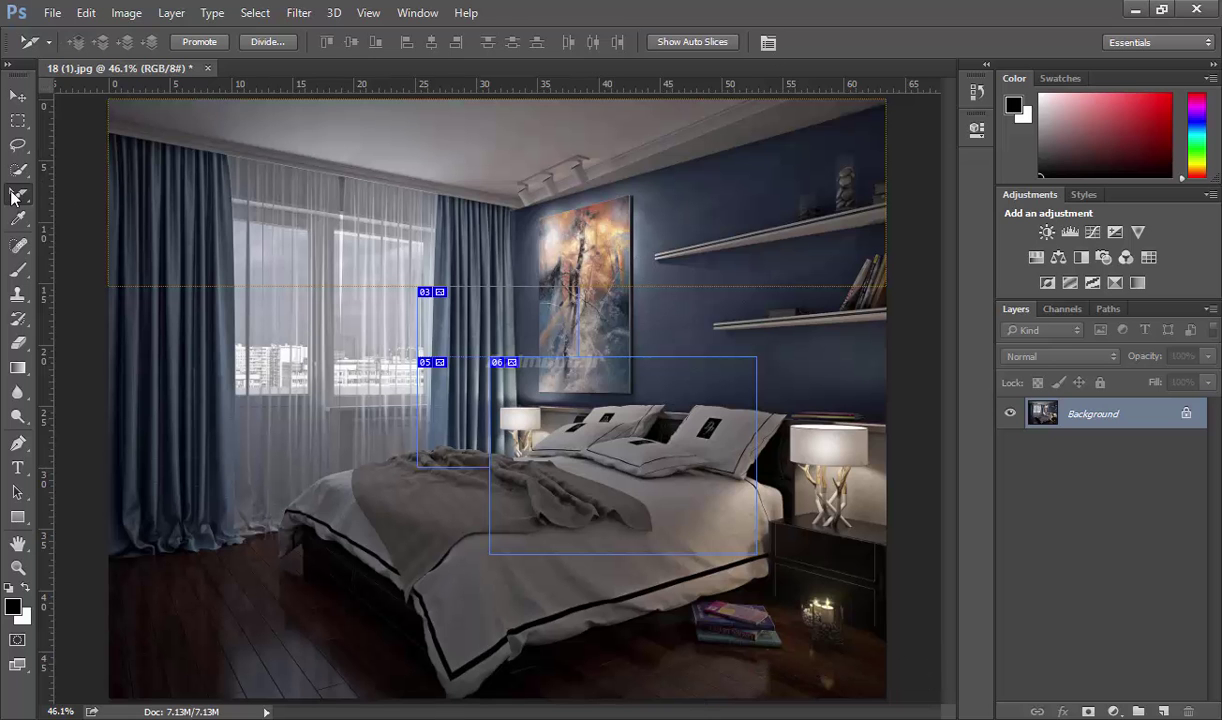